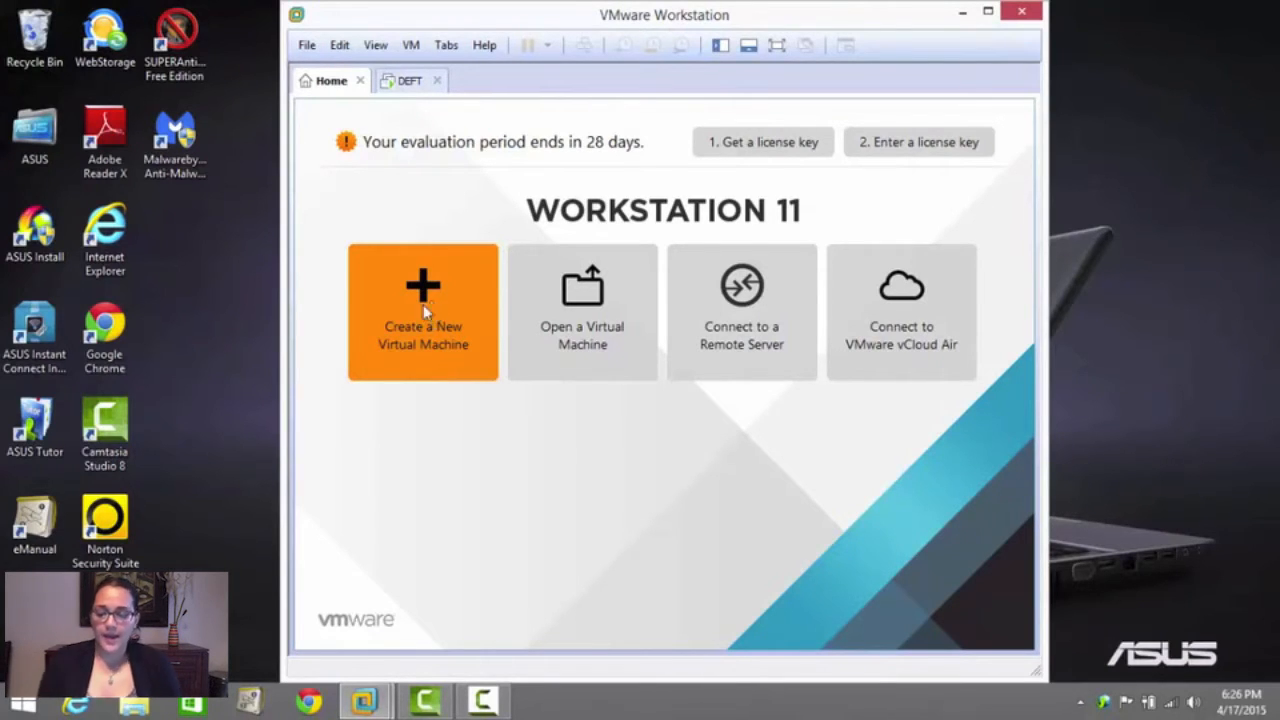
pyautogui.click(425, 295)
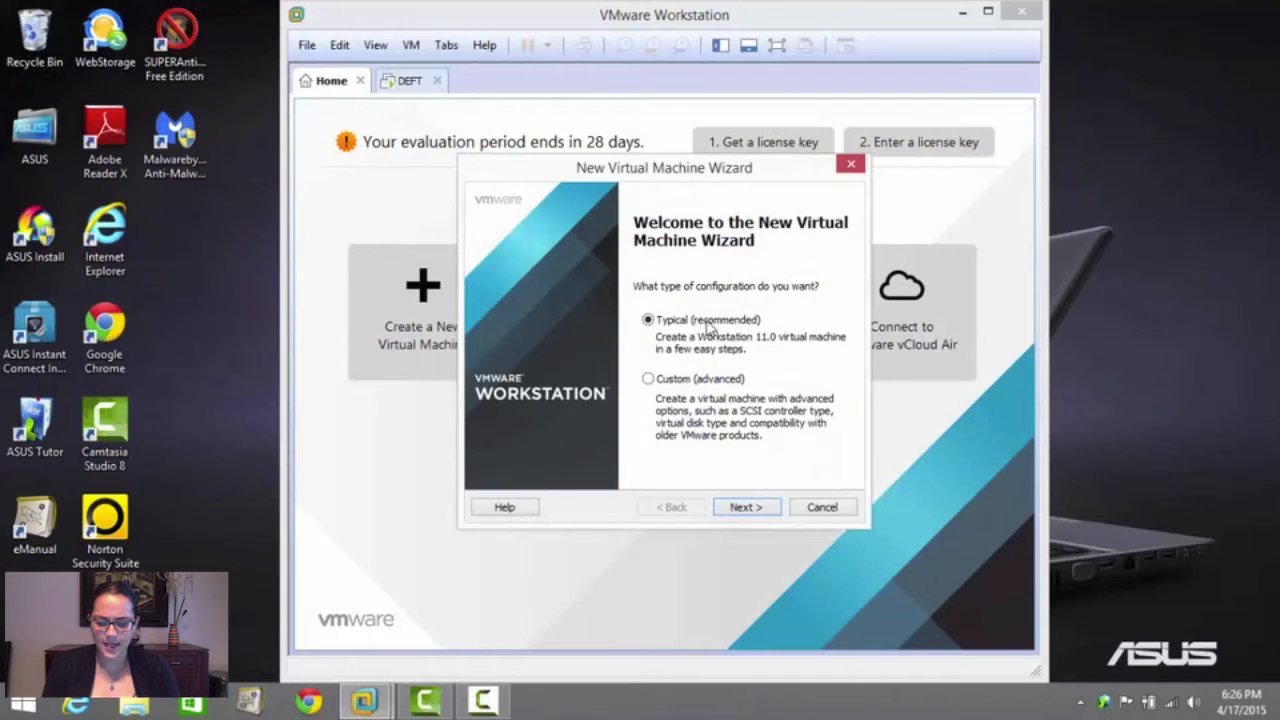
pyautogui.click(752, 509)
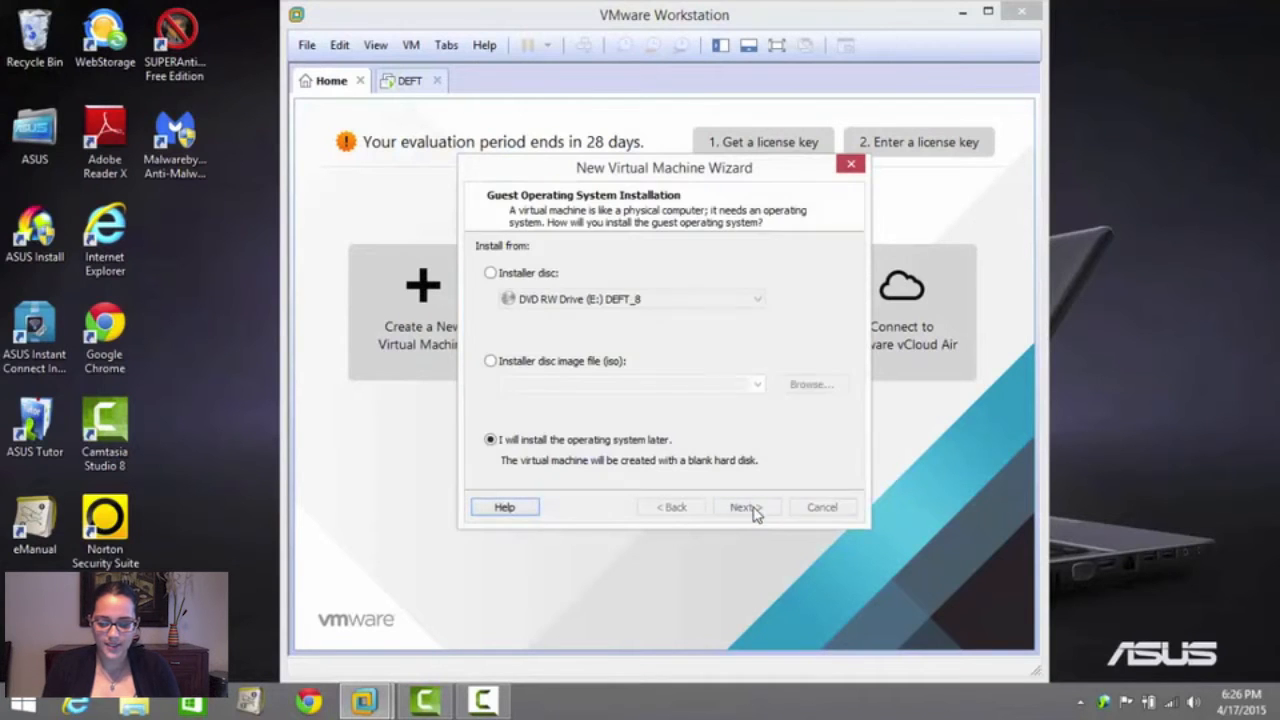
pyautogui.click(490, 274)
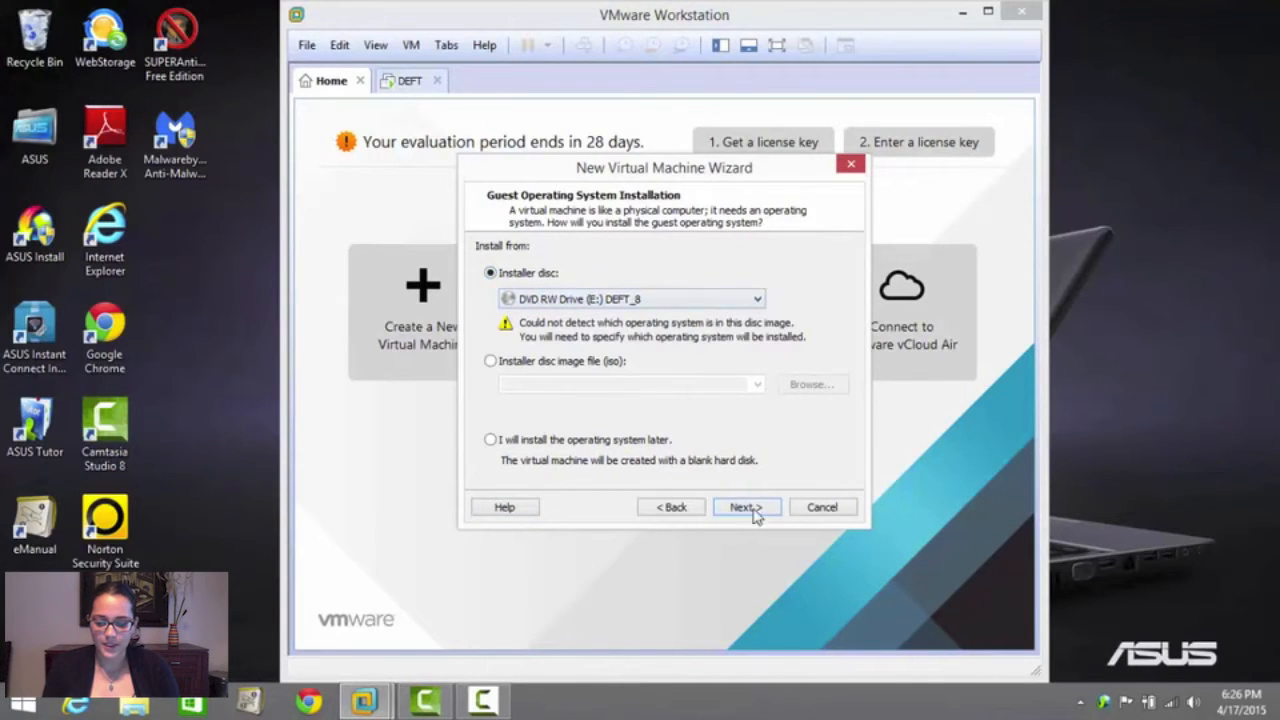
pyautogui.click(742, 507)
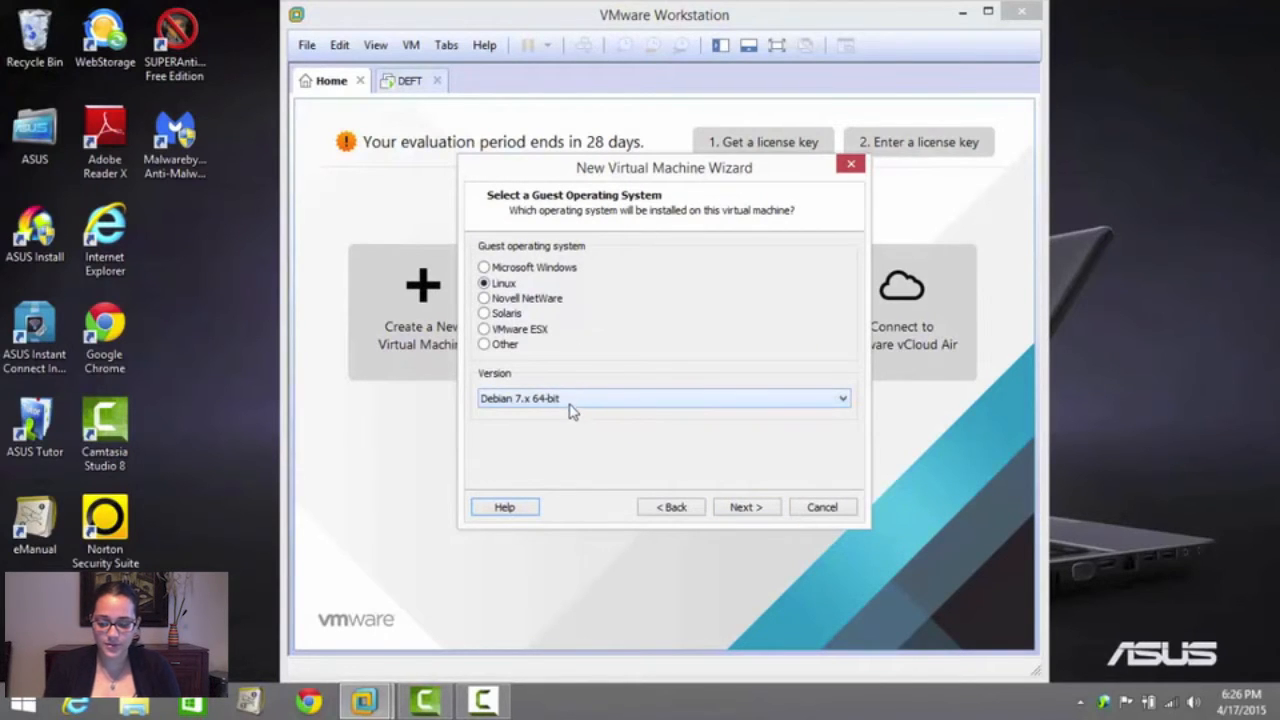
pyautogui.click(747, 510)
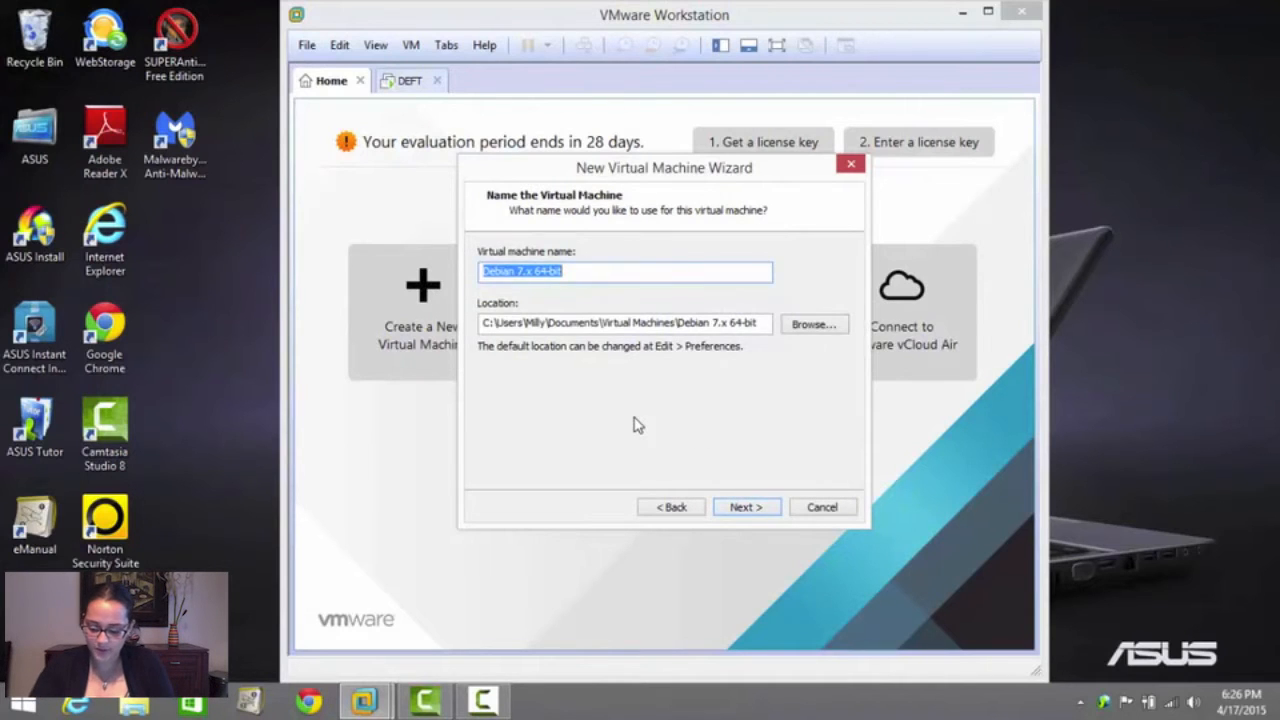
pyautogui.write('DEFT Linux')
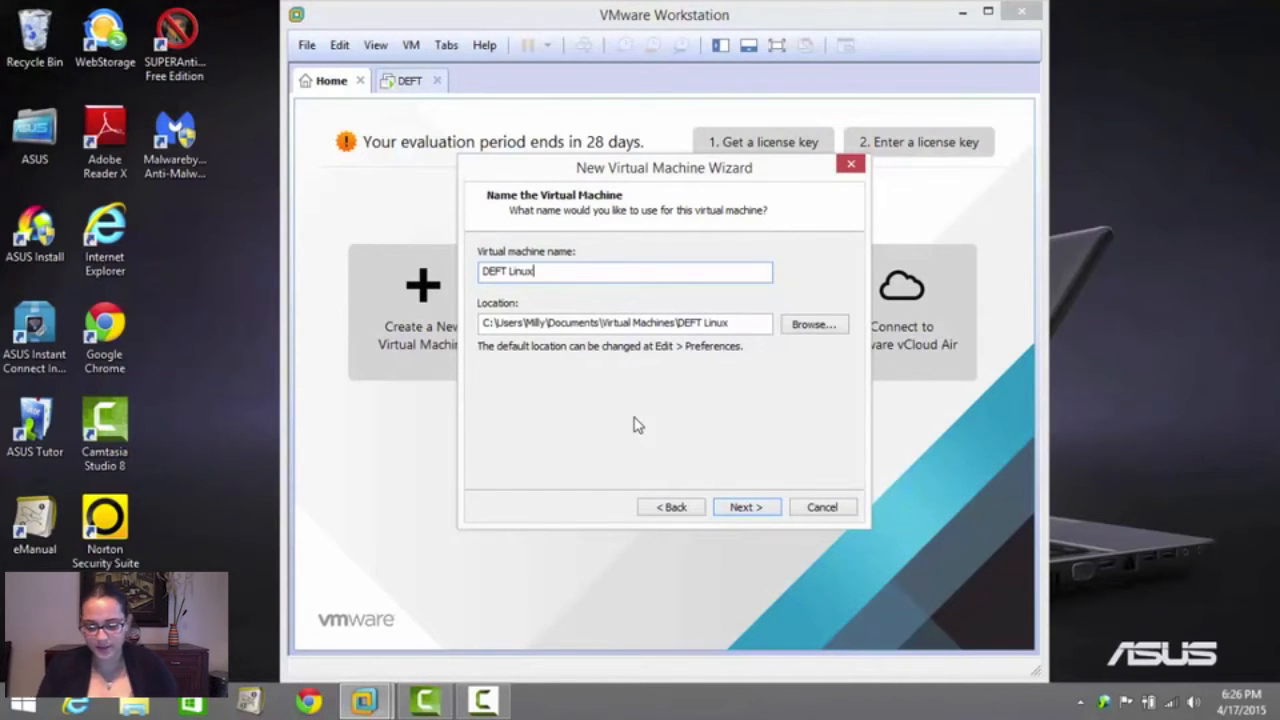
pyautogui.click(763, 512)
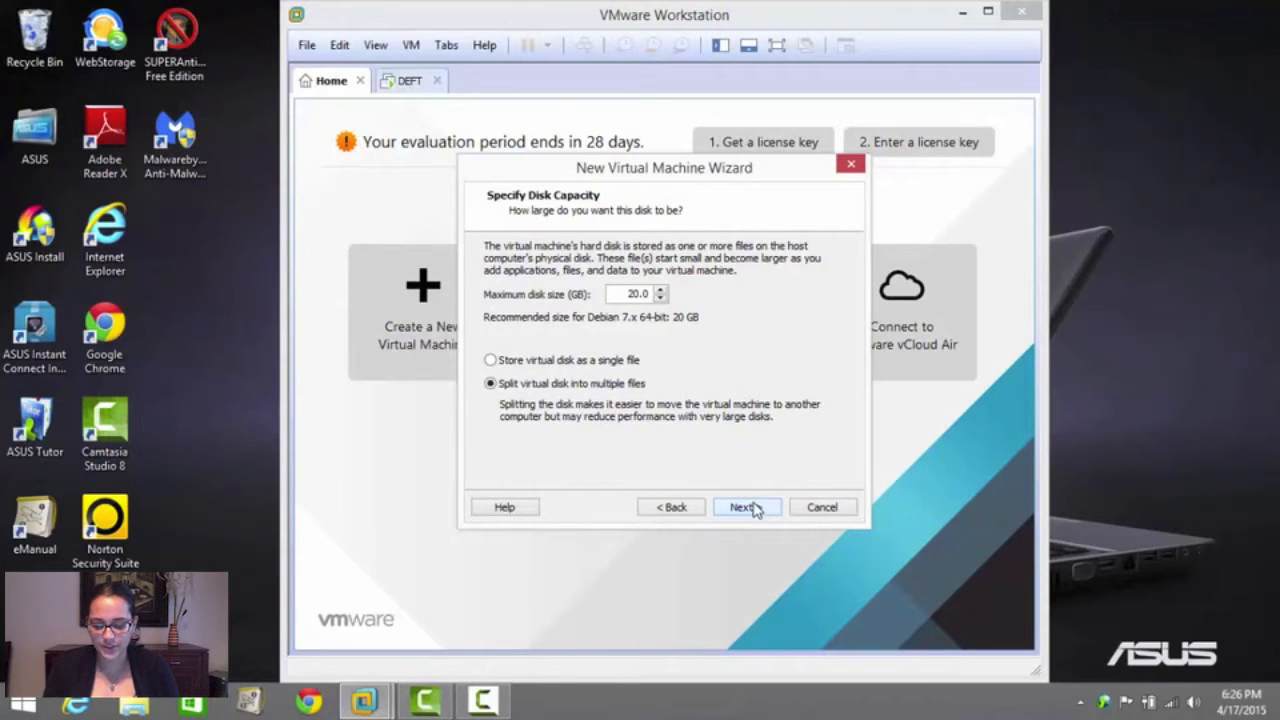
pyautogui.click(745, 507)
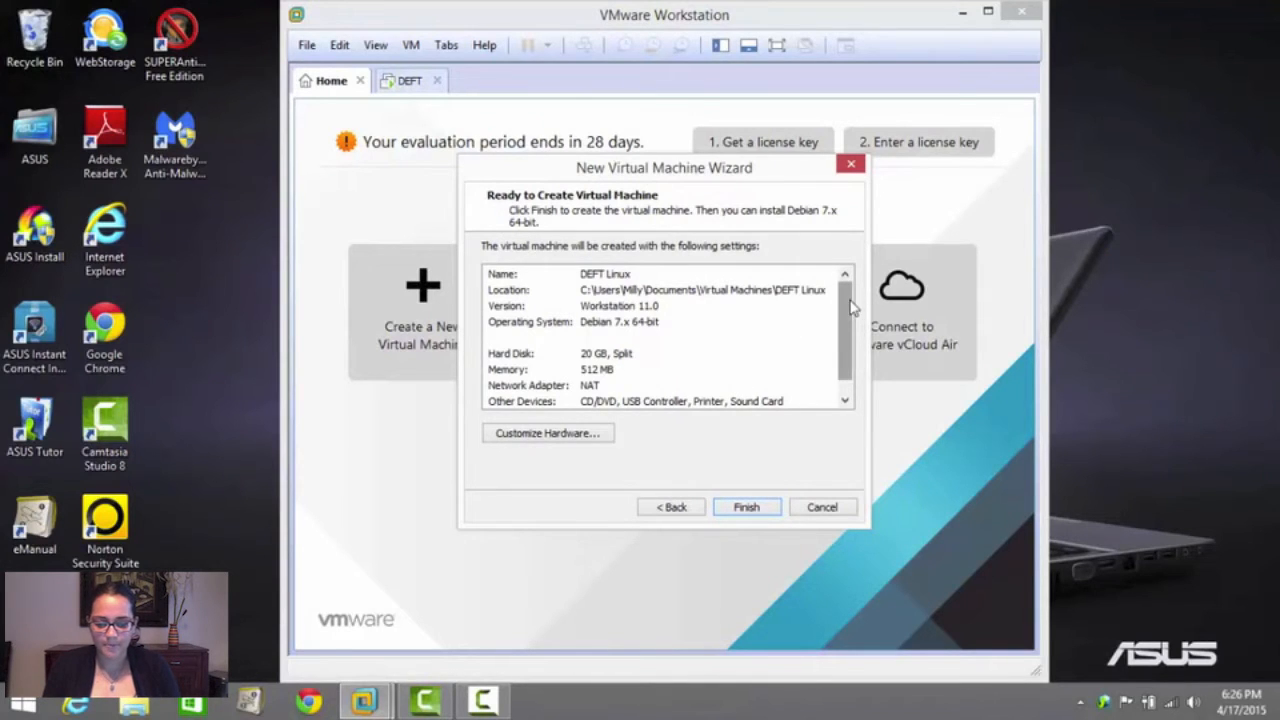
pyautogui.moveTo(850, 310); pyautogui.dragTo(850, 325)
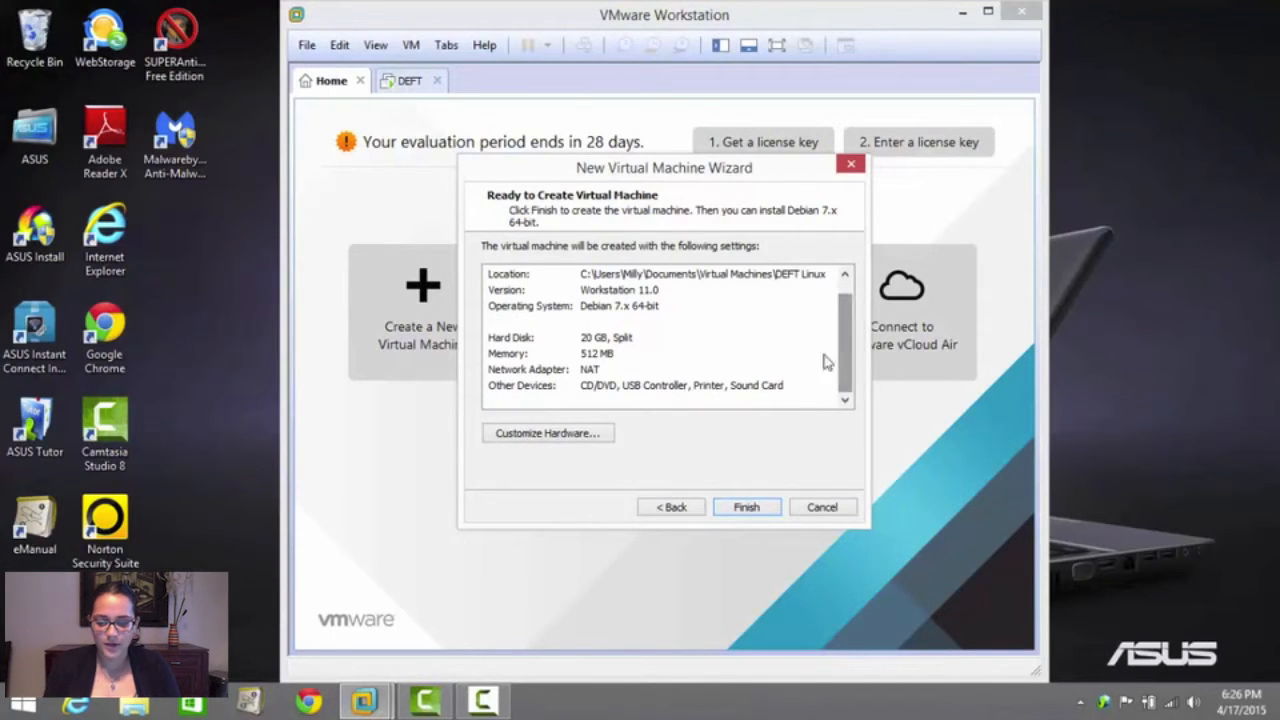
pyautogui.click(822, 508)
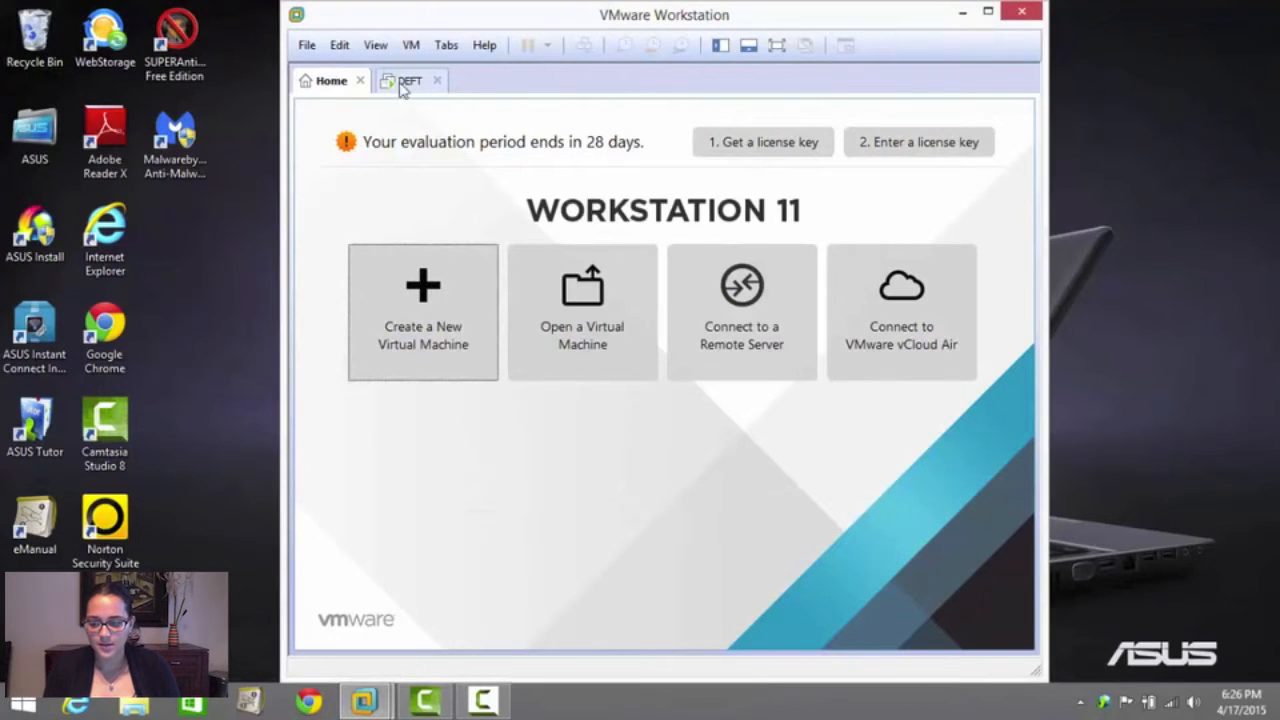
# Bring up the running DEFT virtual machine and suspend it
pyautogui.click(406, 81)
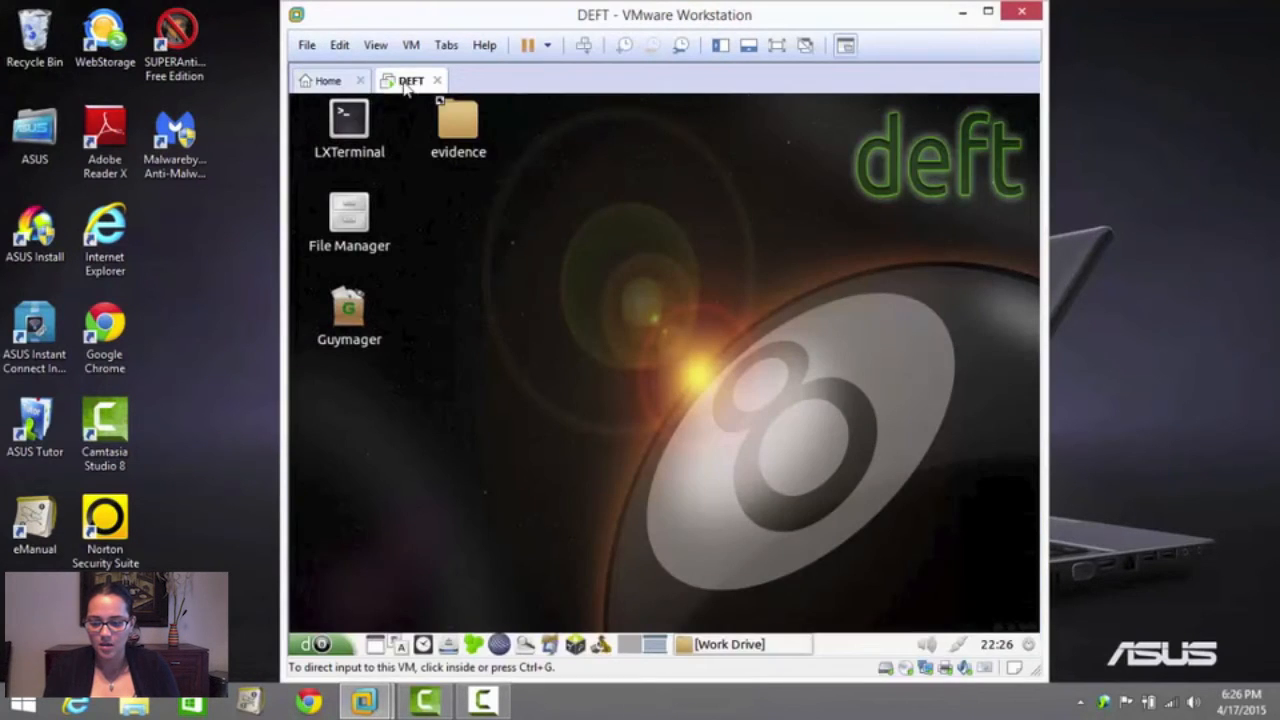
pyautogui.click(547, 47)
pyautogui.click(574, 112)
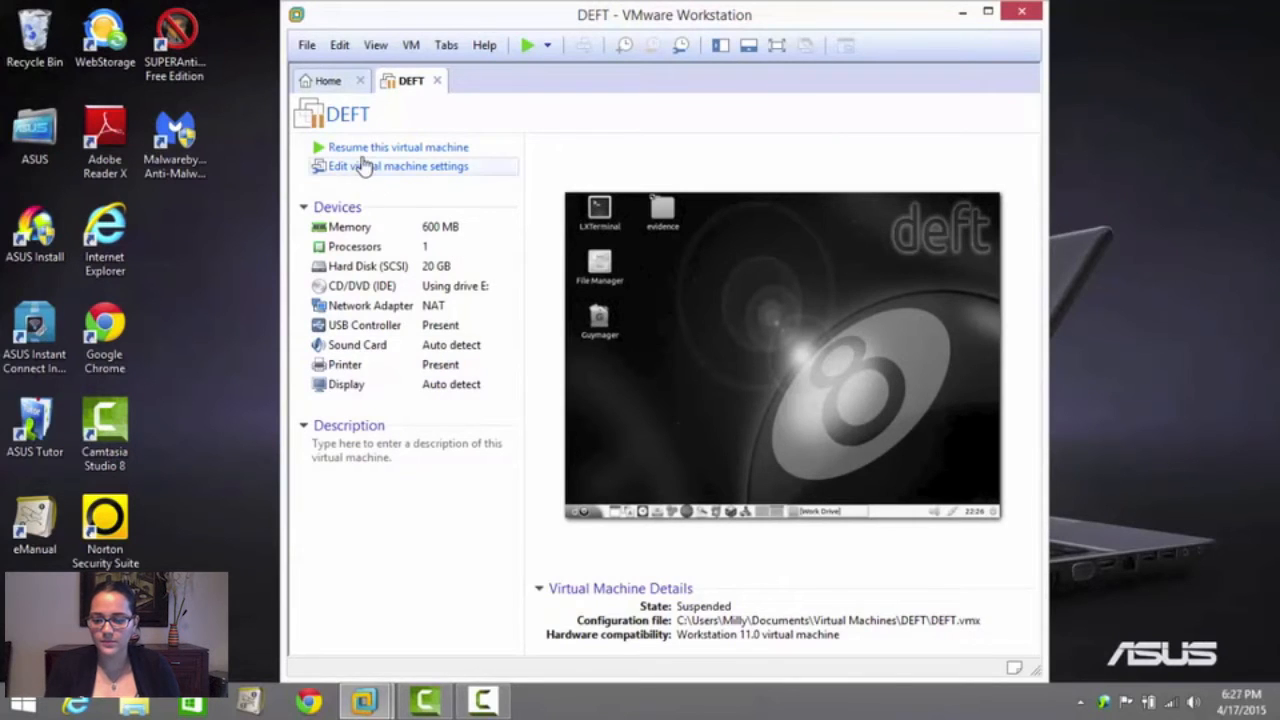
# Resume the DEFT virtual machine in a maximized window and dismiss the removable devices hint
pyautogui.click(449, 150)
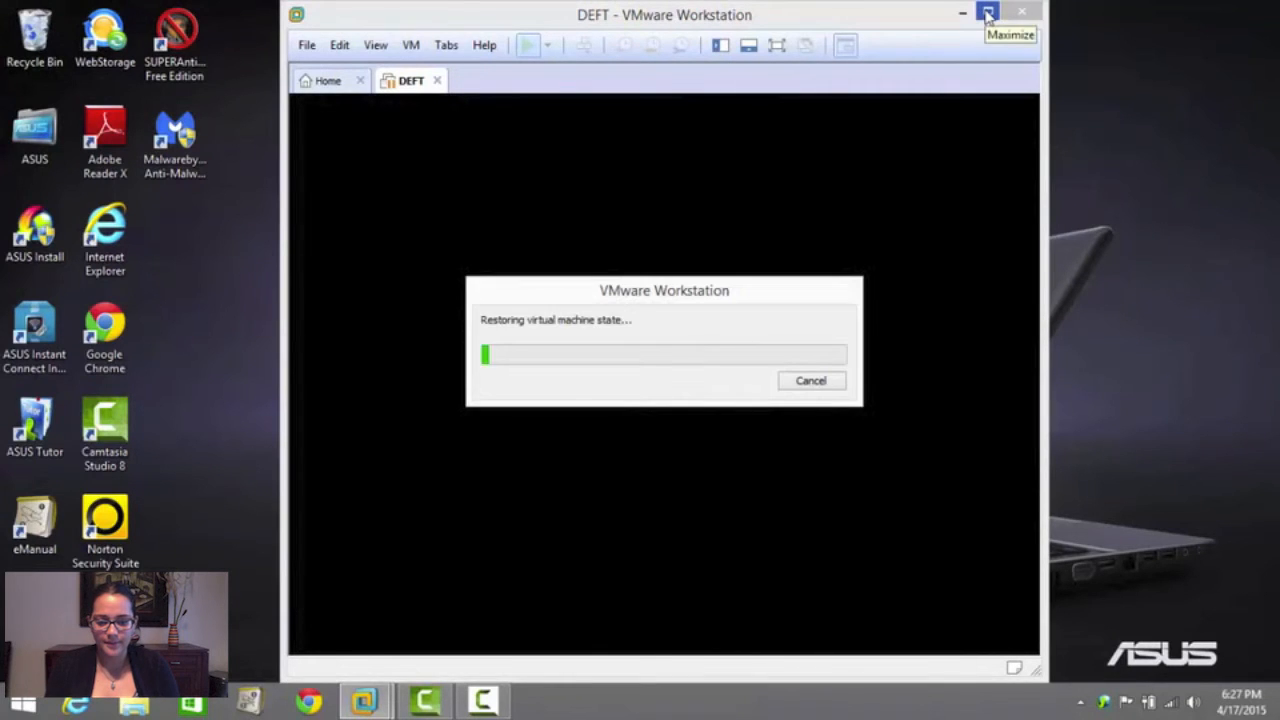
pyautogui.click(987, 14)
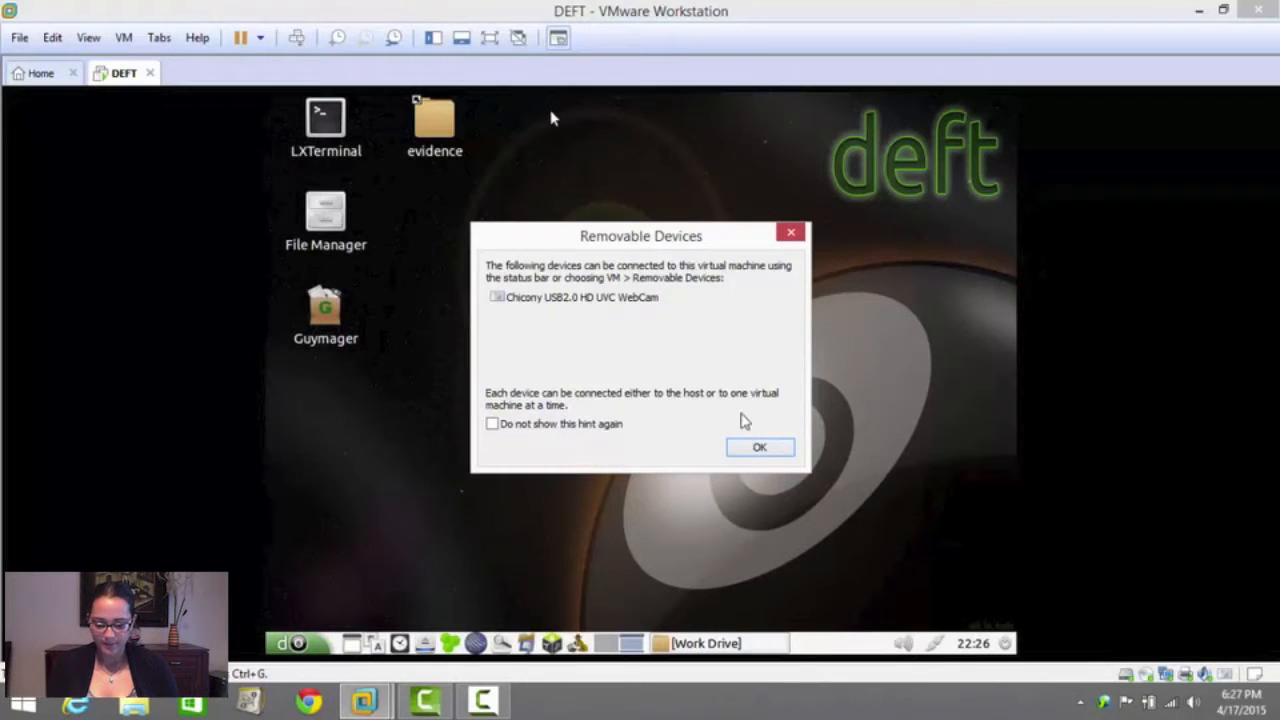
pyautogui.click(762, 452)
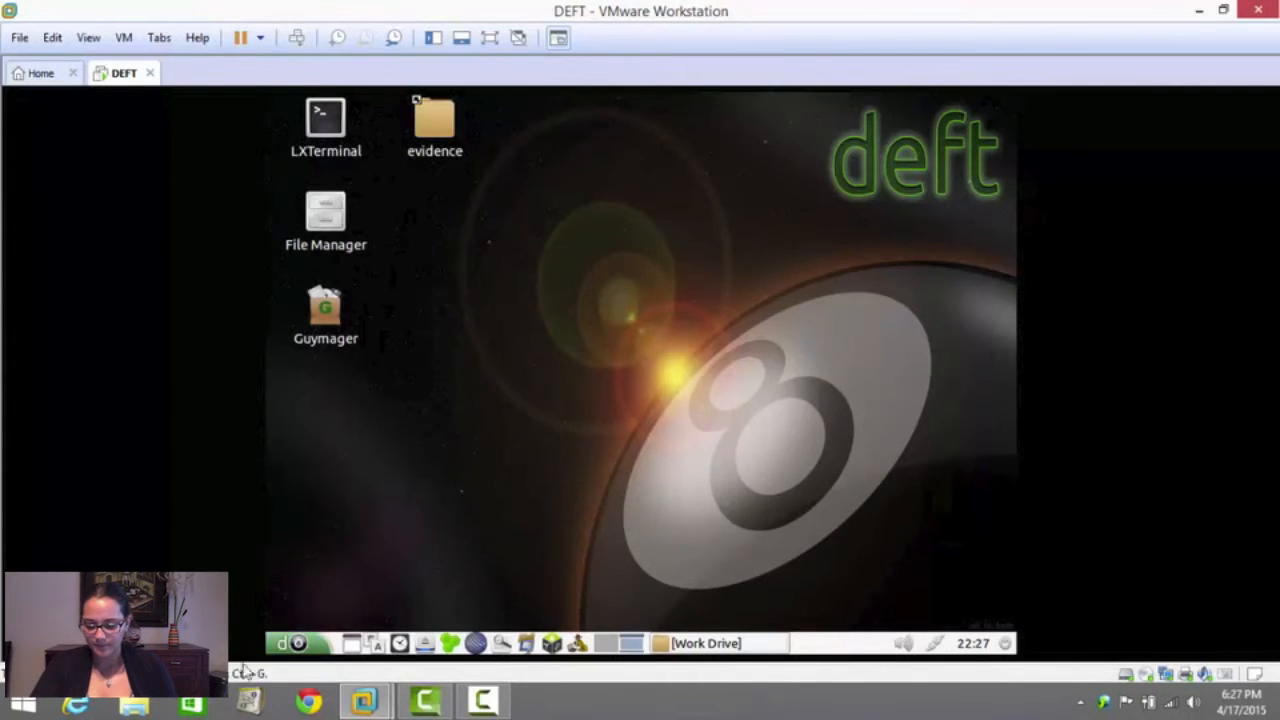
# Launch Catfish File Search inside the DEFT virtual machine and close the minimized Work Drive window
pyautogui.click(316, 642)
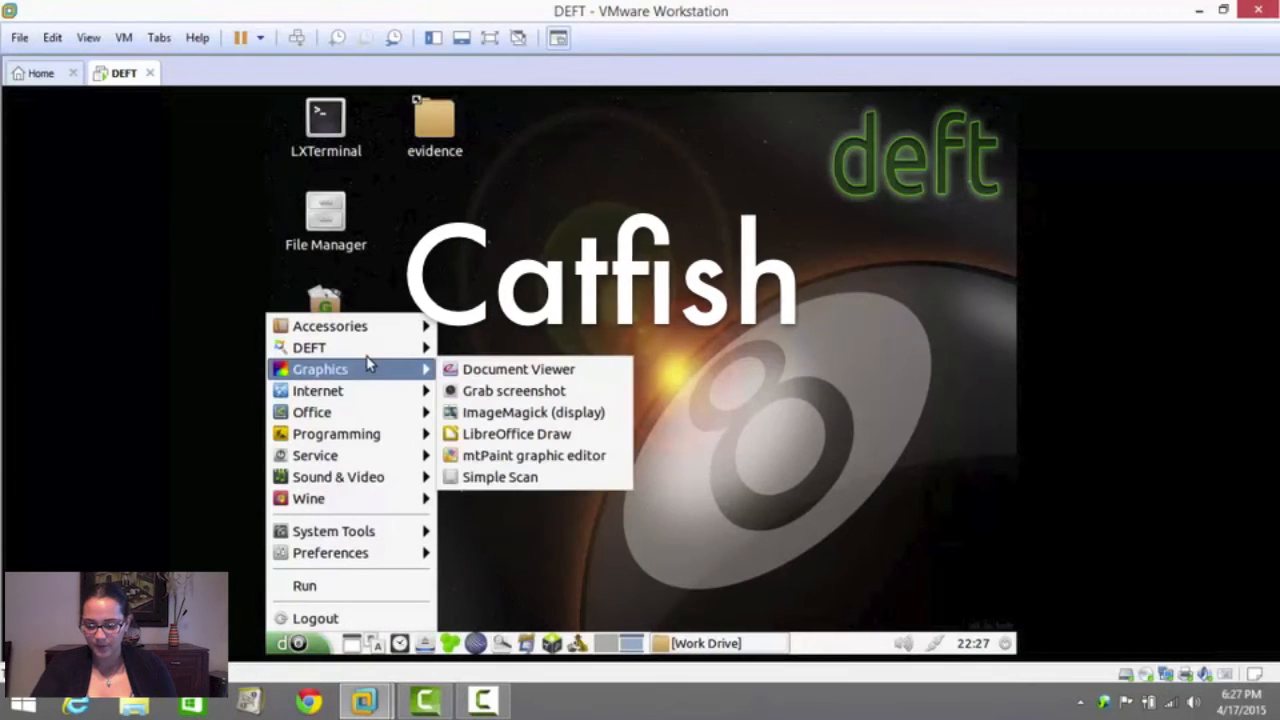
pyautogui.moveTo(400, 347)
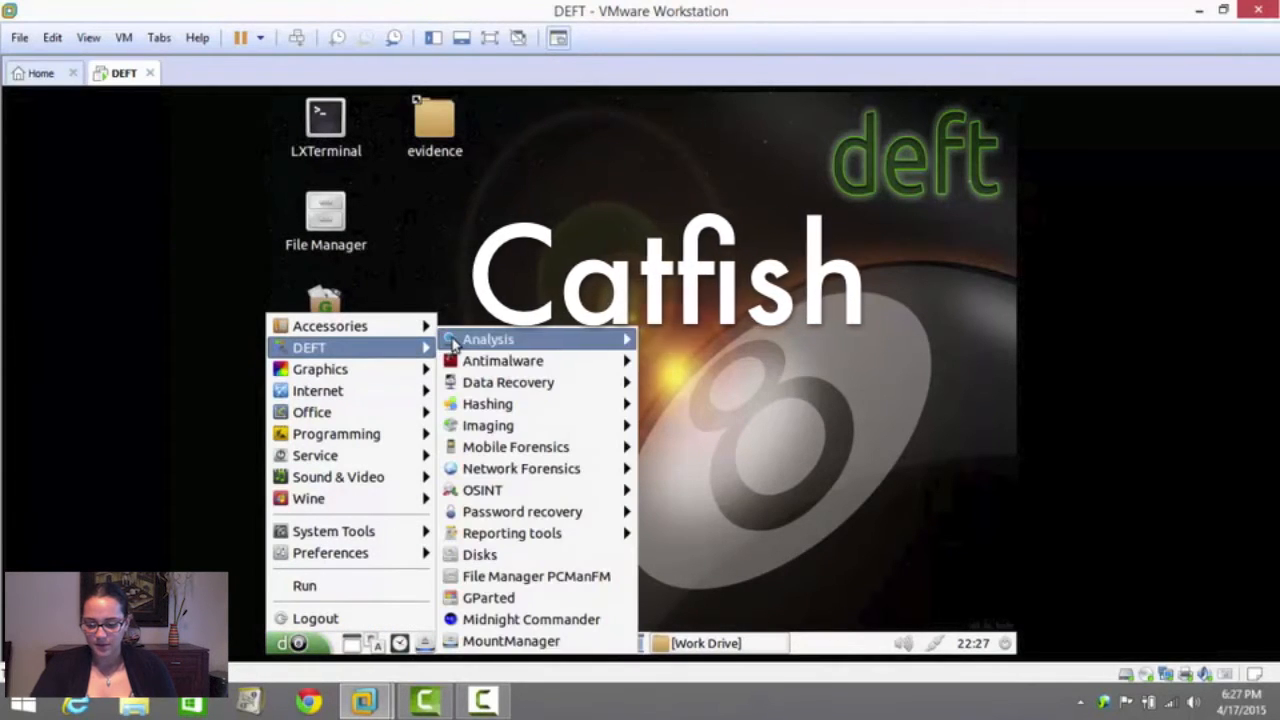
pyautogui.moveTo(494, 345)
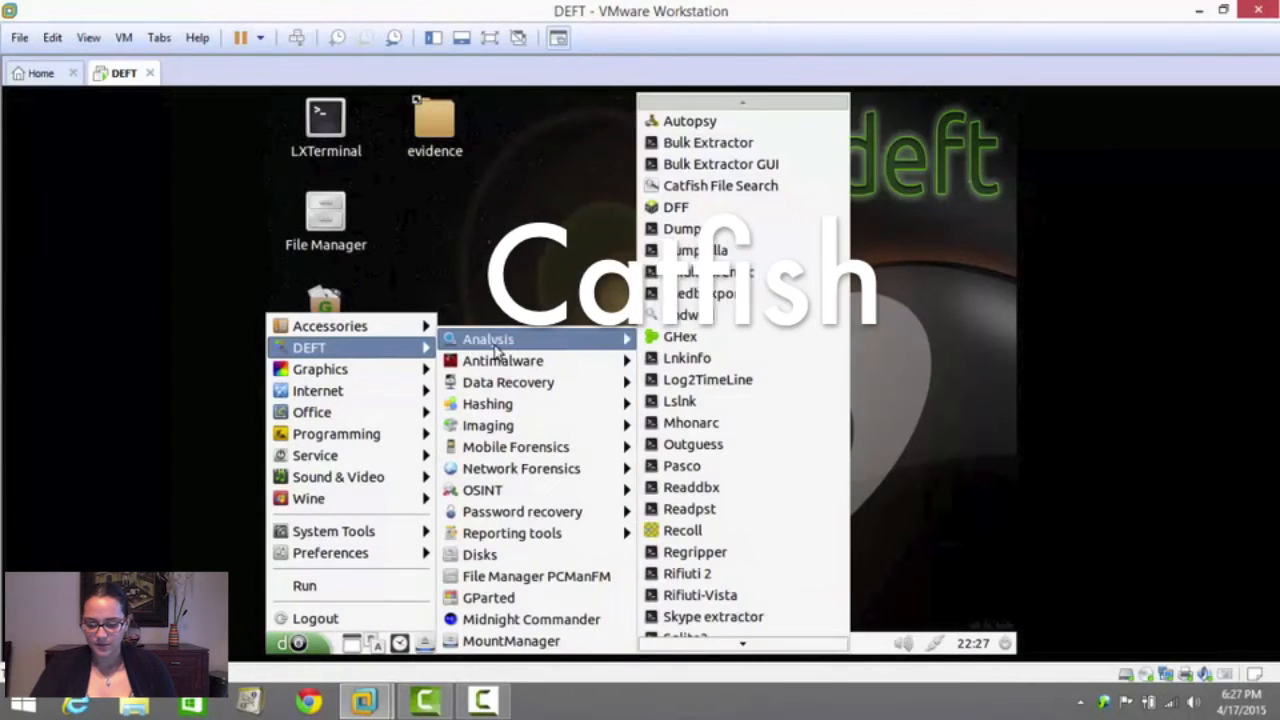
pyautogui.click(704, 192)
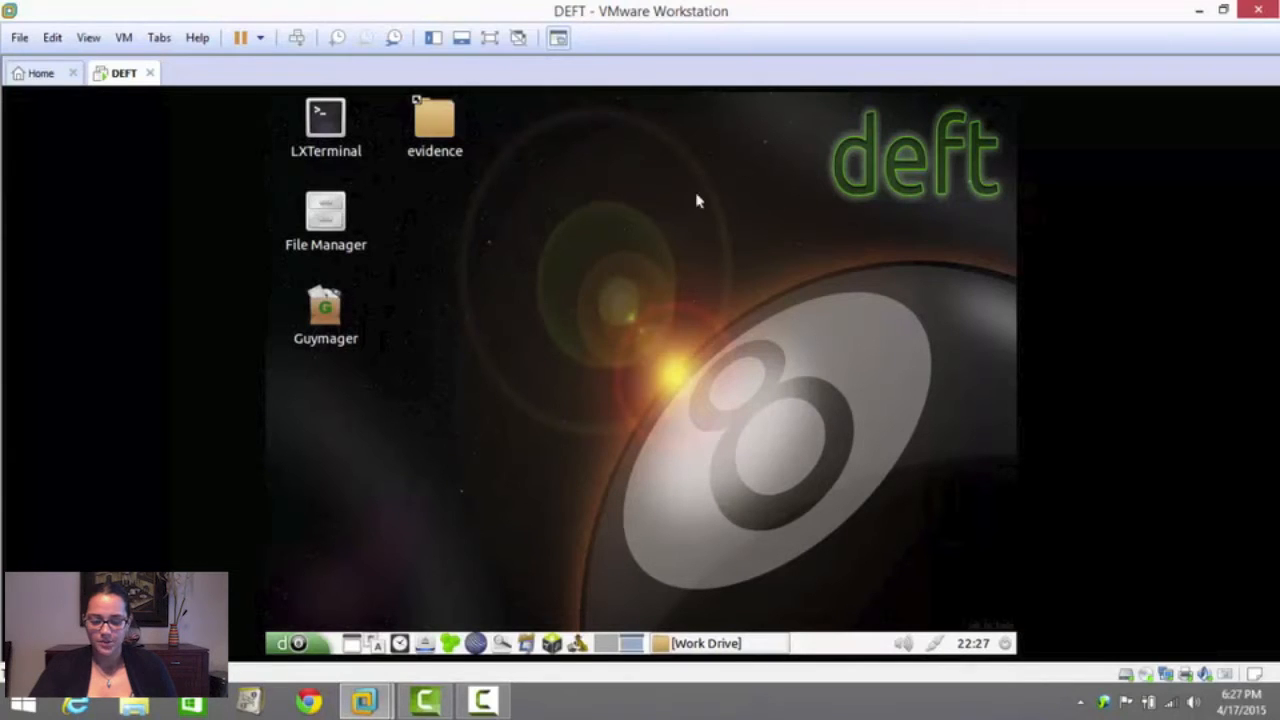
pyautogui.rightClick(688, 643)
pyautogui.press('Escape')
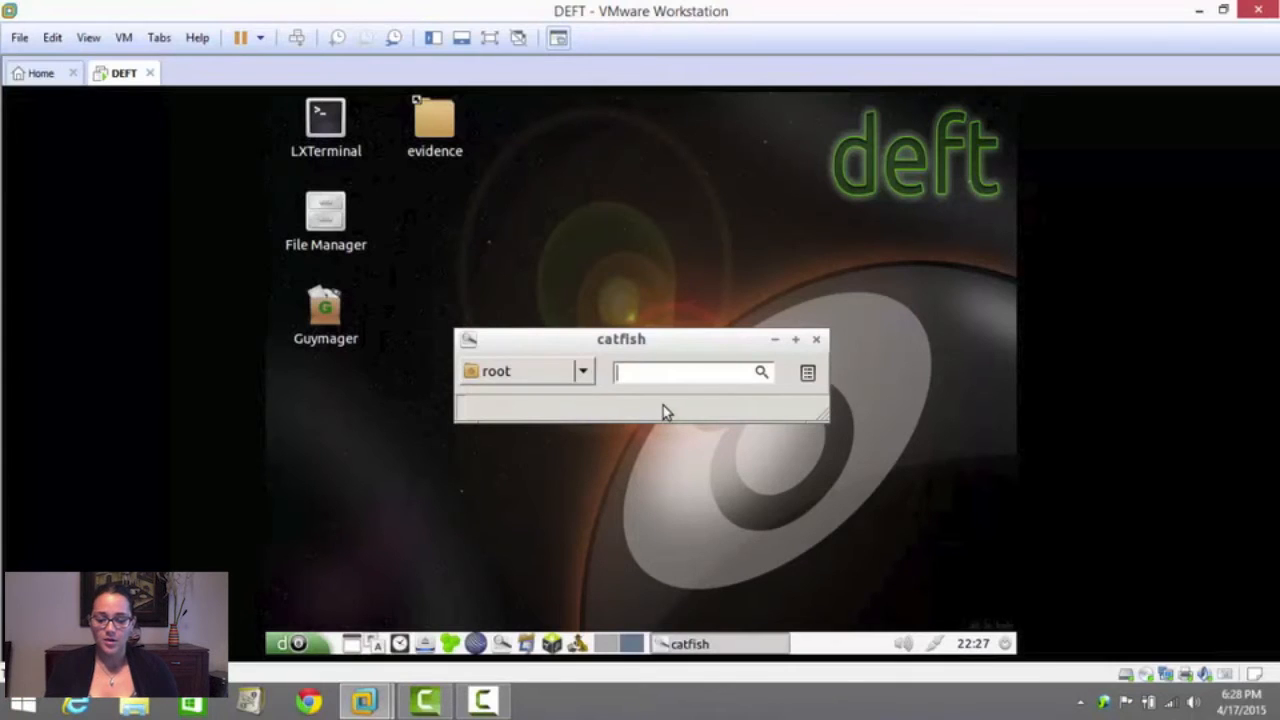
# Set the Catfish search location to Documents and search for "accident"
pyautogui.click(581, 375)
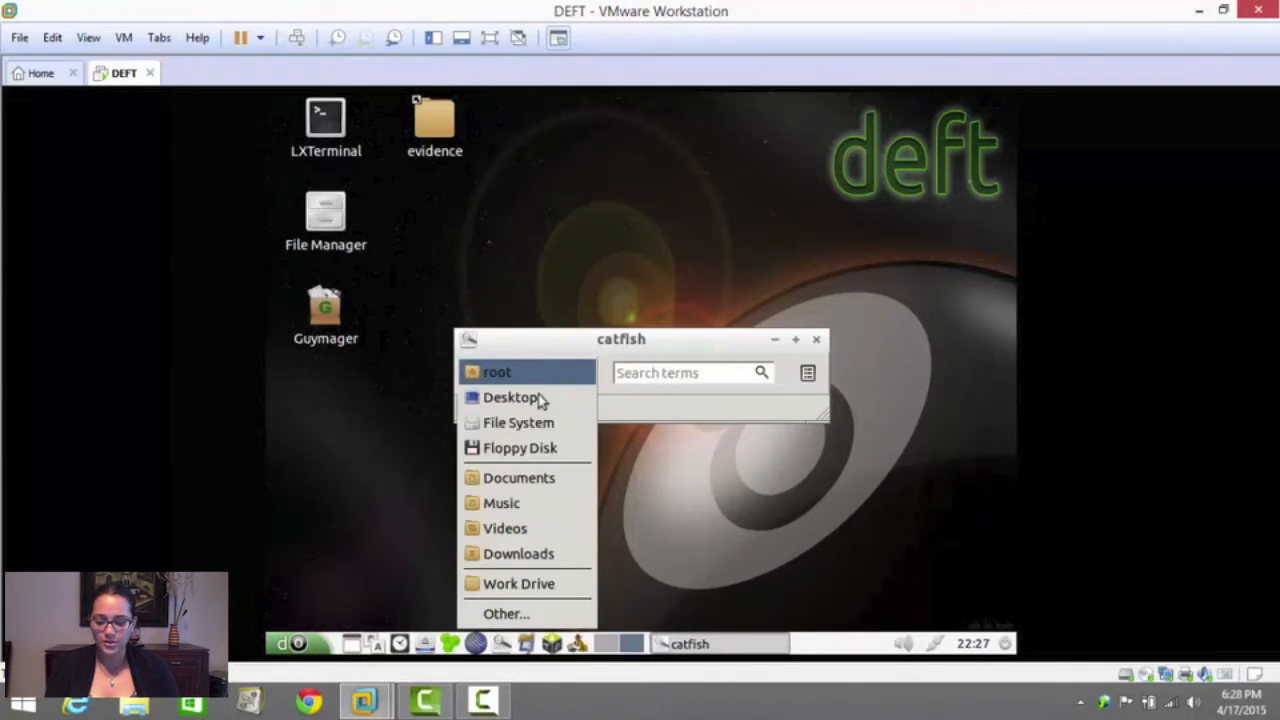
pyautogui.click(546, 478)
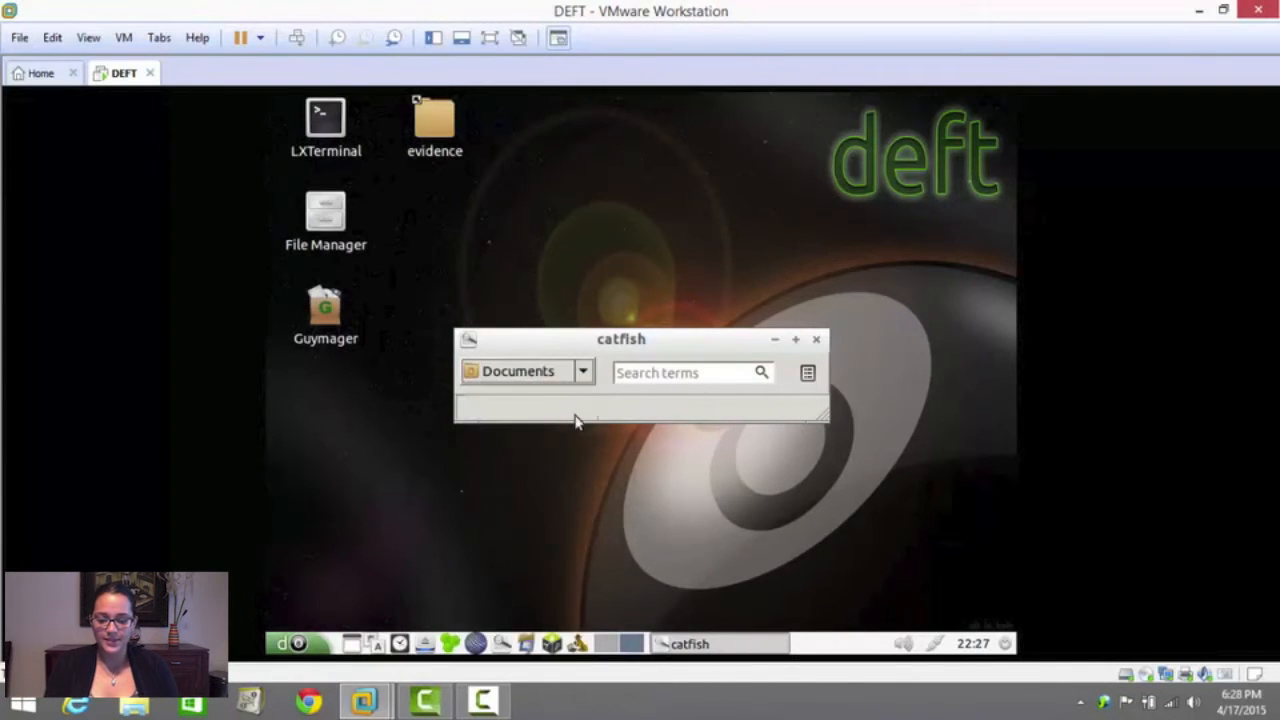
pyautogui.click(640, 372)
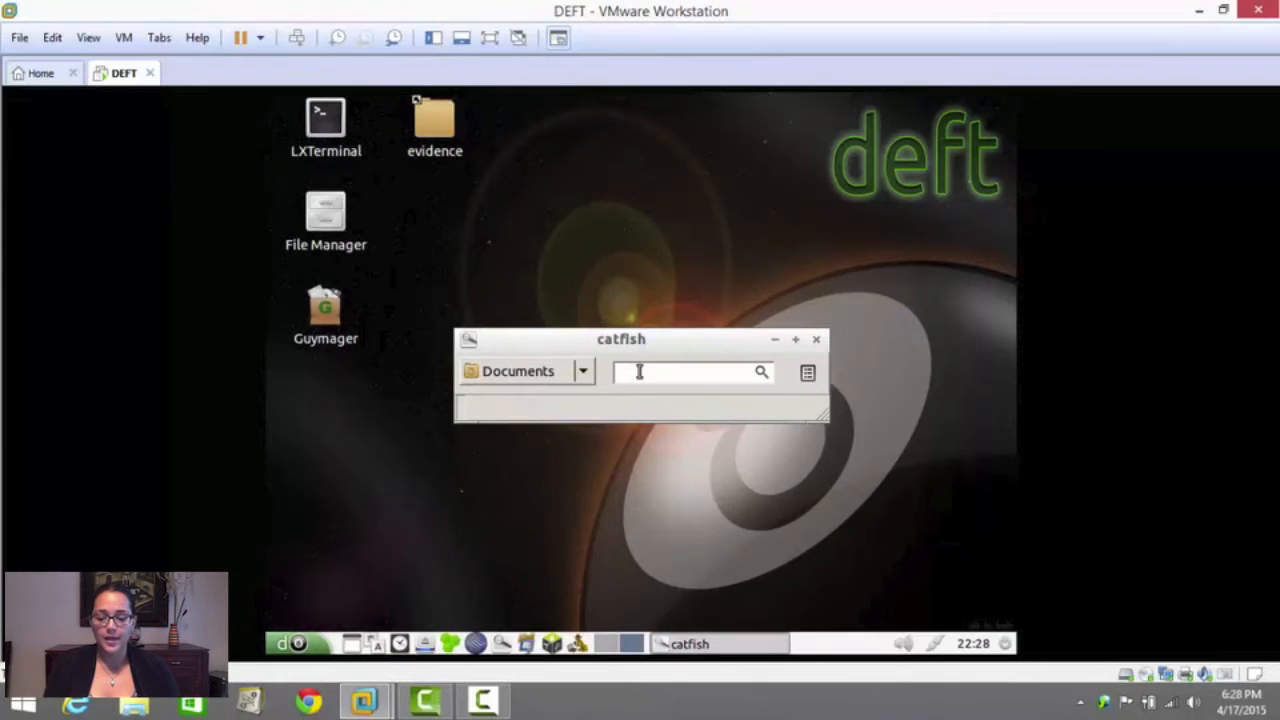
pyautogui.moveTo(646, 347); pyautogui.dragTo(645, 198)
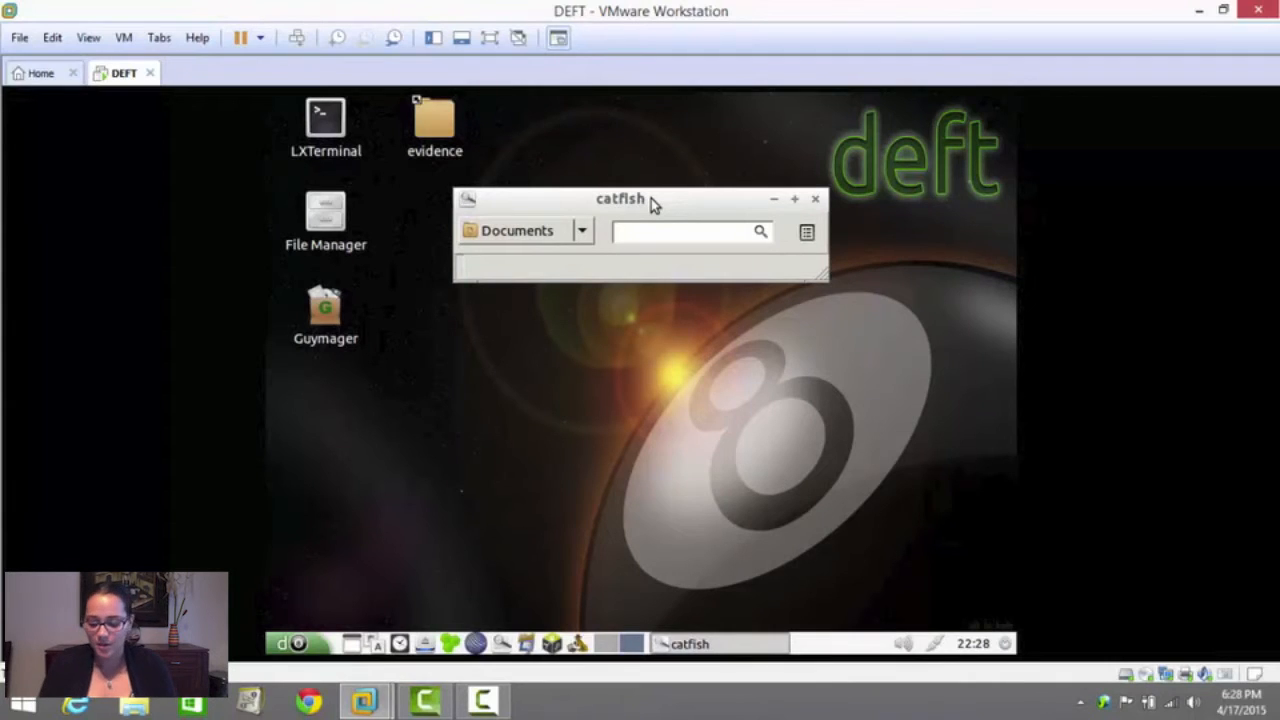
pyautogui.write('accident')
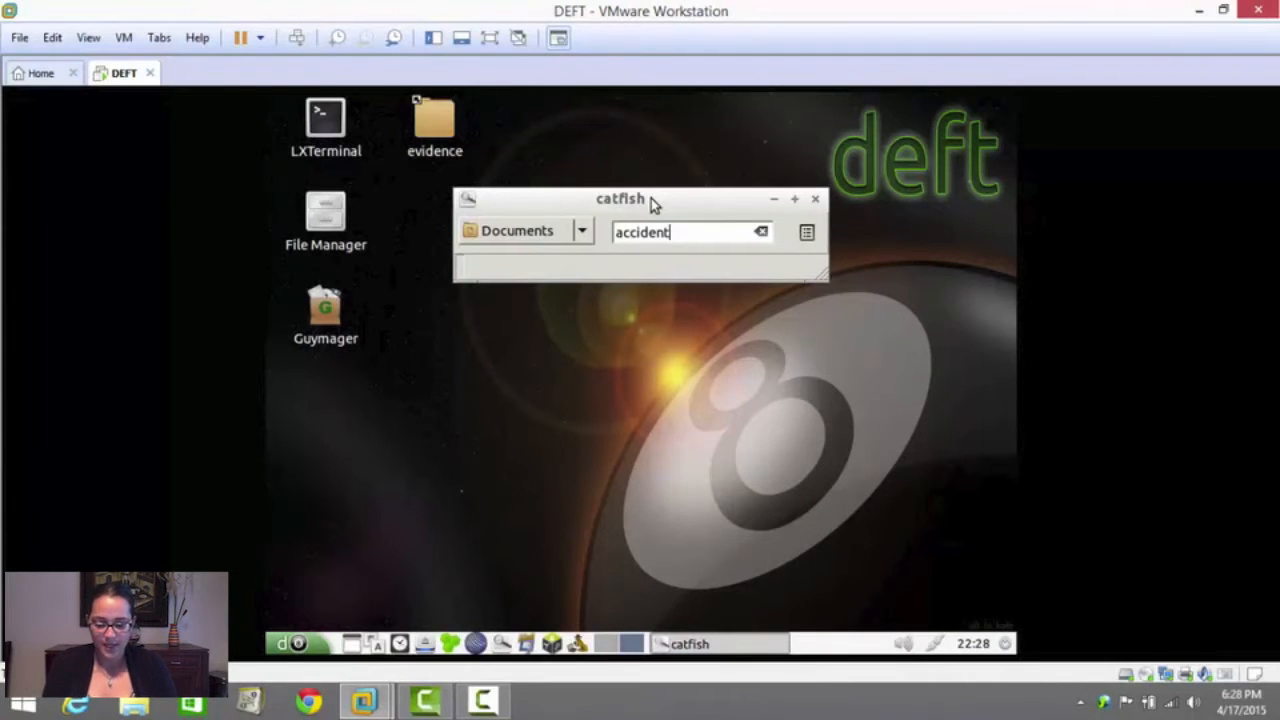
pyautogui.press('Return')
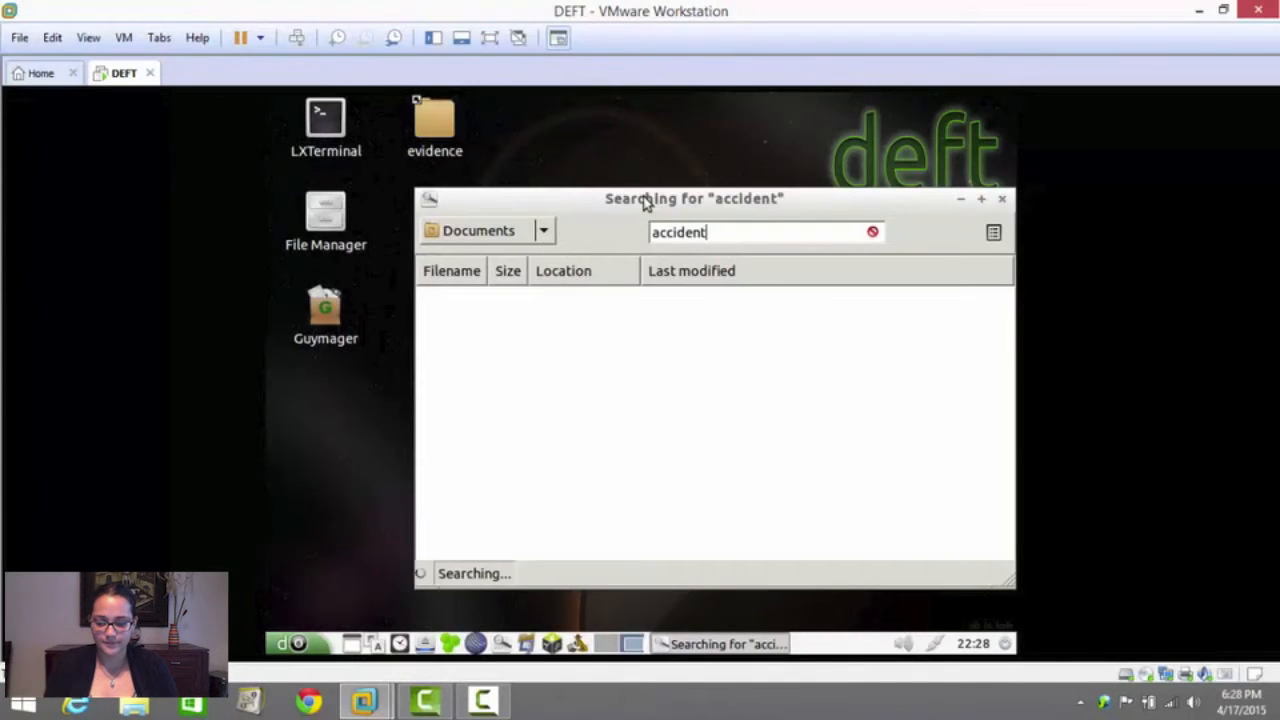
# Run a deep search for "accident" and widen the Location and Filename columns of the results
pyautogui.moveTo(643, 189); pyautogui.dragTo(619, 143)
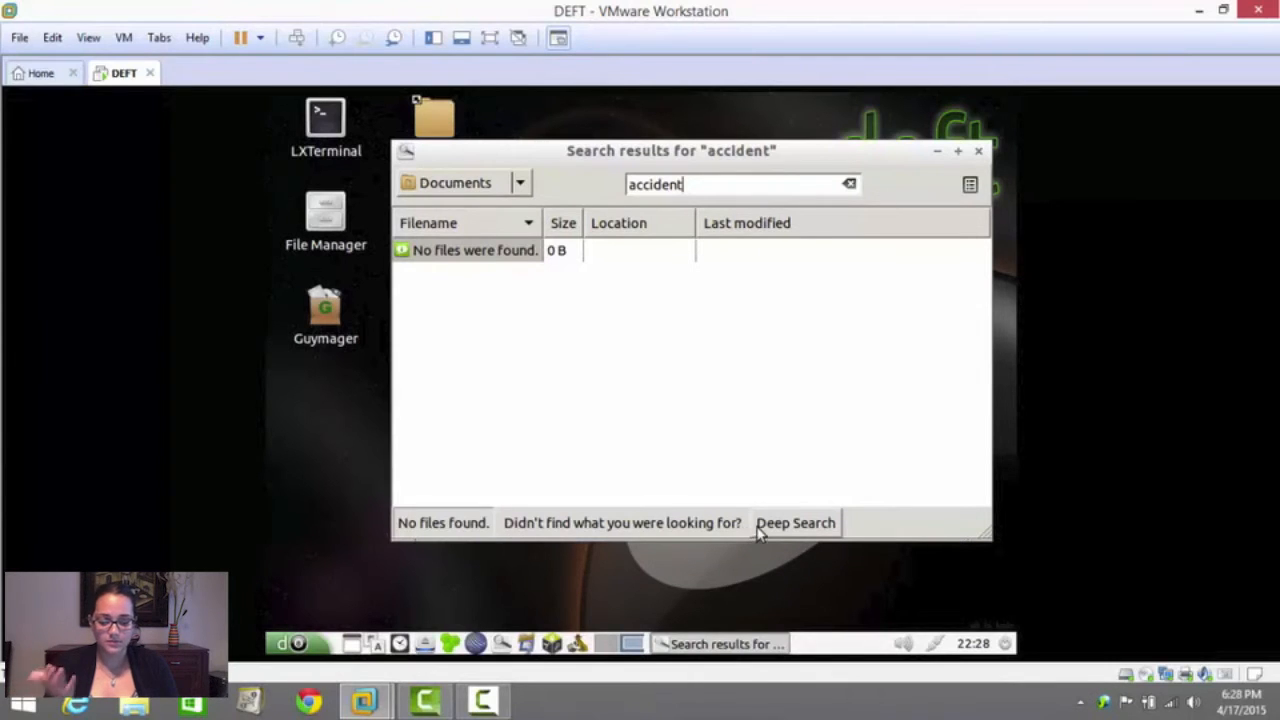
pyautogui.click(815, 524)
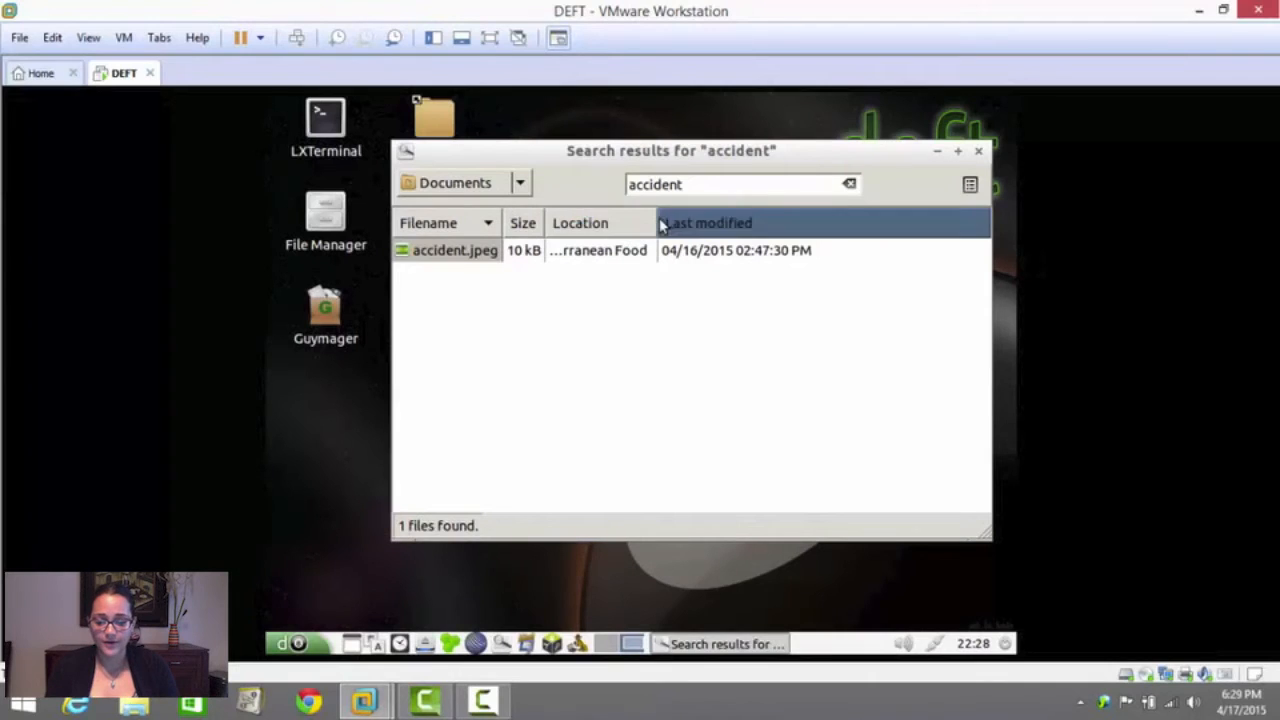
pyautogui.moveTo(657, 223); pyautogui.dragTo(934, 266)
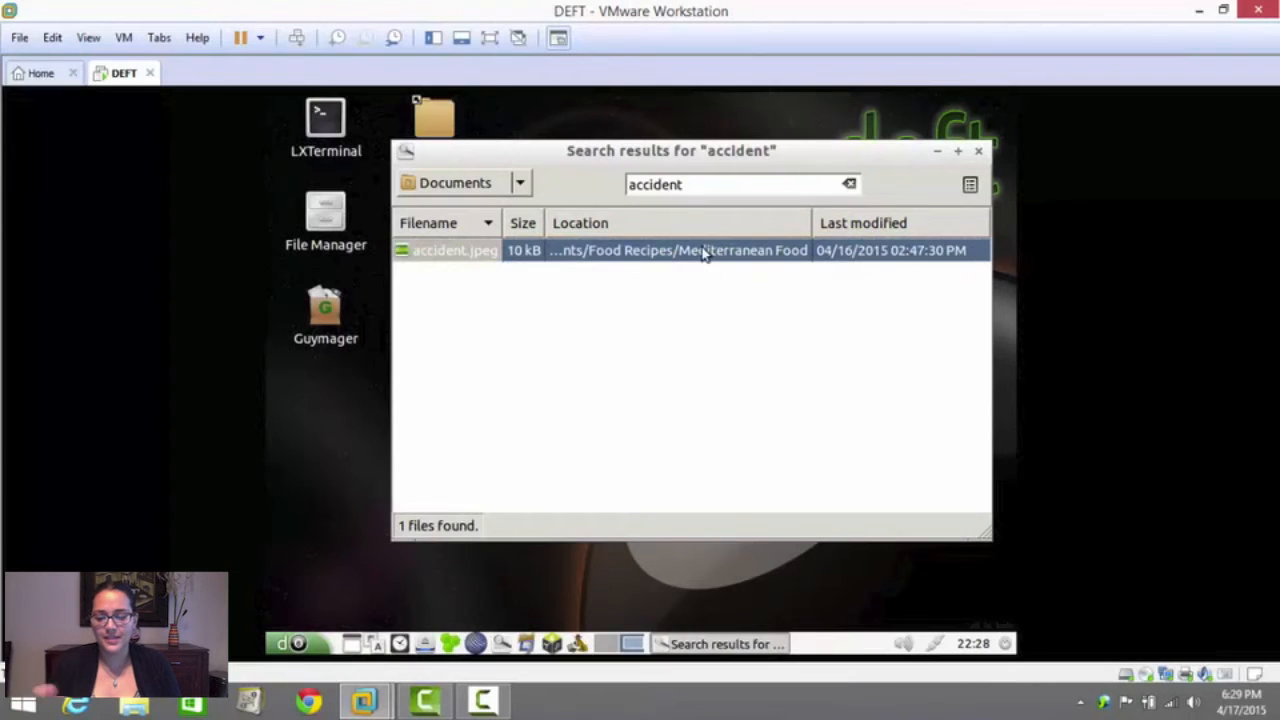
pyautogui.moveTo(505, 223); pyautogui.dragTo(549, 227)
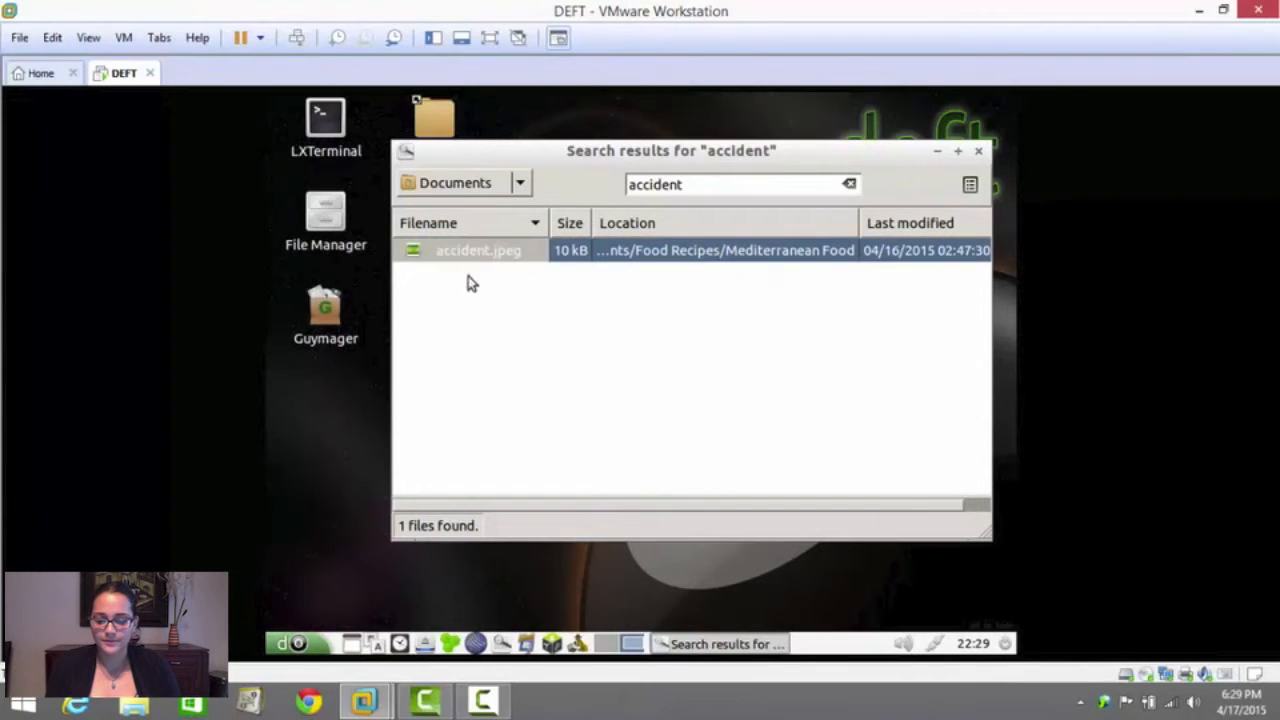
# Replace the search term with "Switzerland" and search the Documents folder for it
pyautogui.click(692, 184)
pyautogui.click(691, 185)
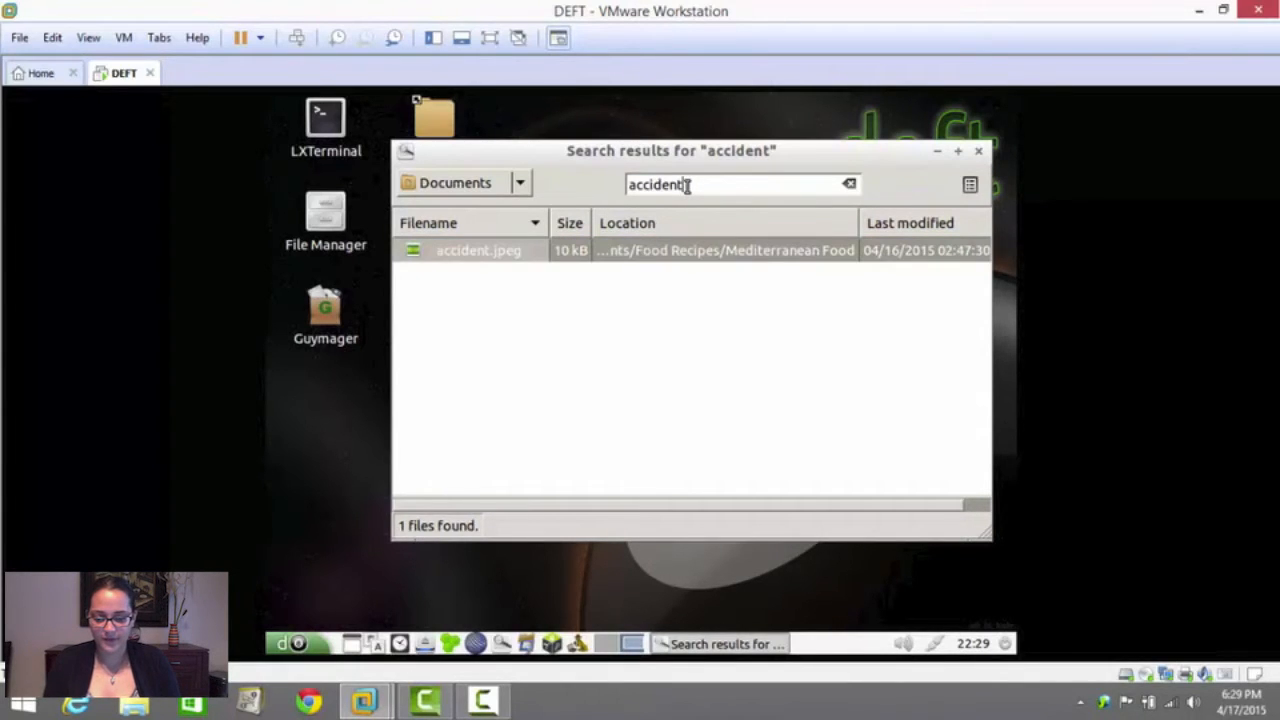
pyautogui.doubleClick(633, 188)
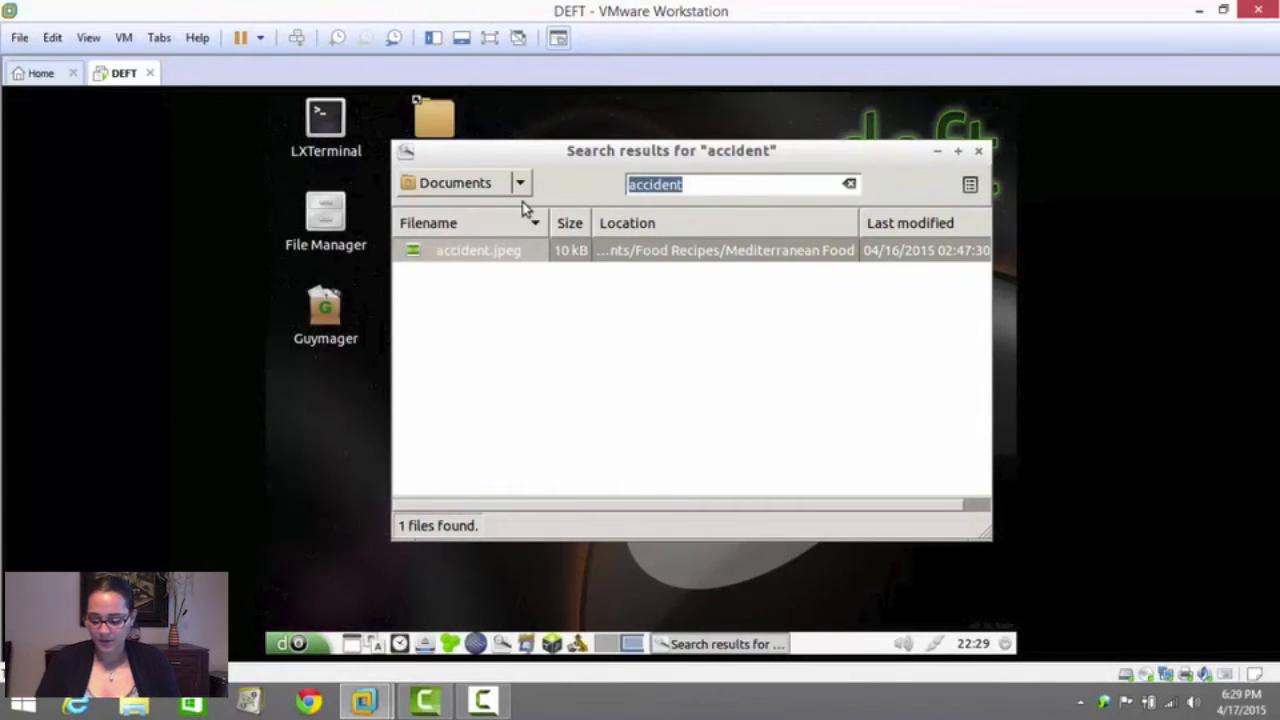
pyautogui.write('Switze')
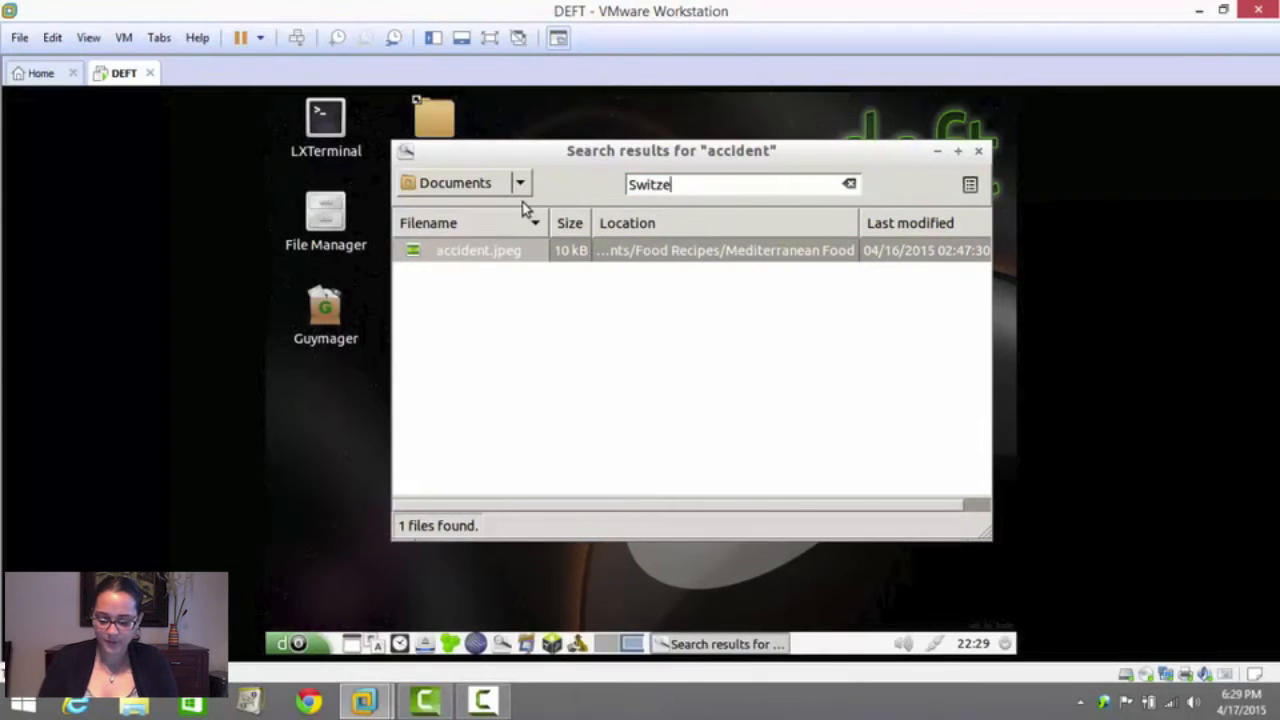
pyautogui.write('rland')
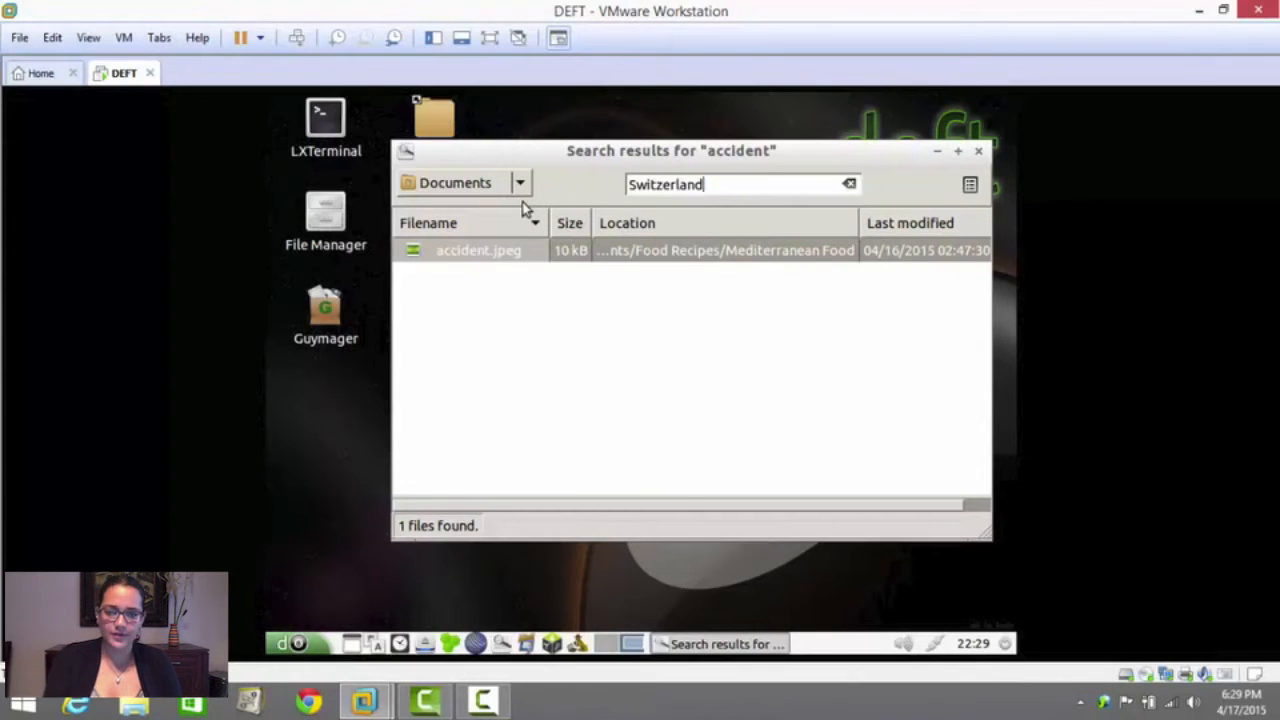
pyautogui.press('Return')
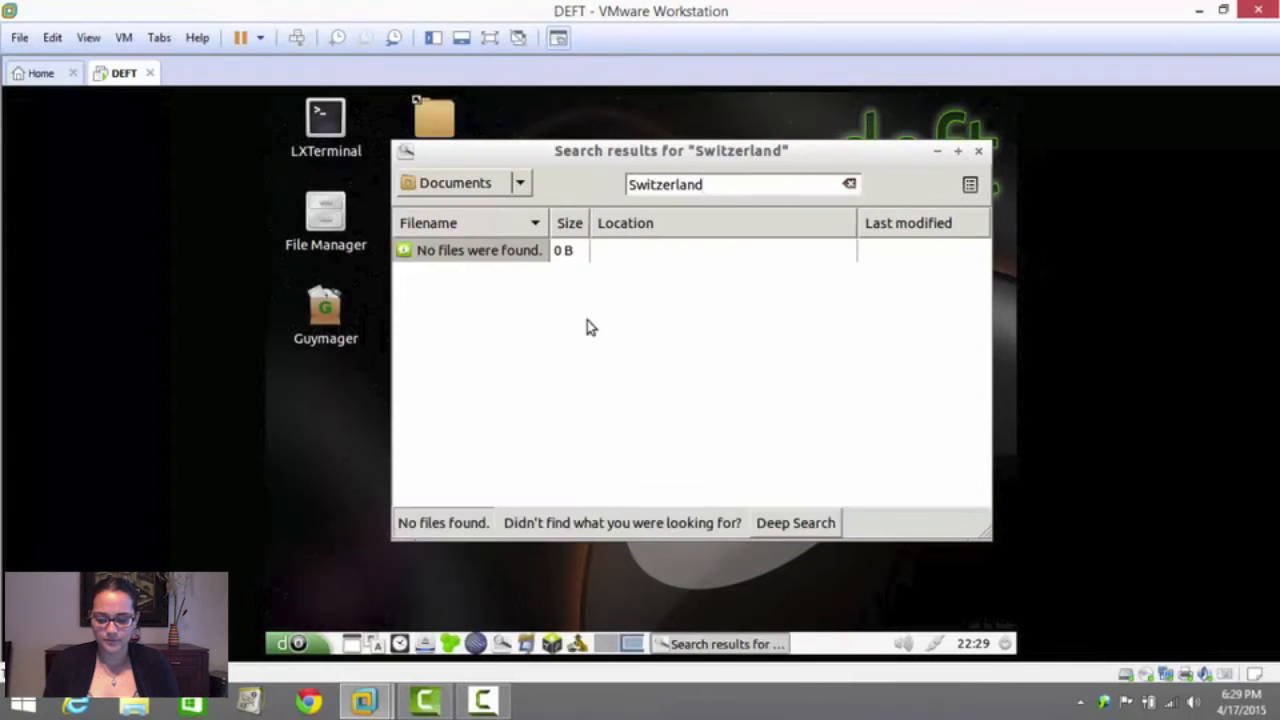
# Run a deep search for "Switzerland" in the Documents folder and close the Catfish search window
pyautogui.click(796, 530)
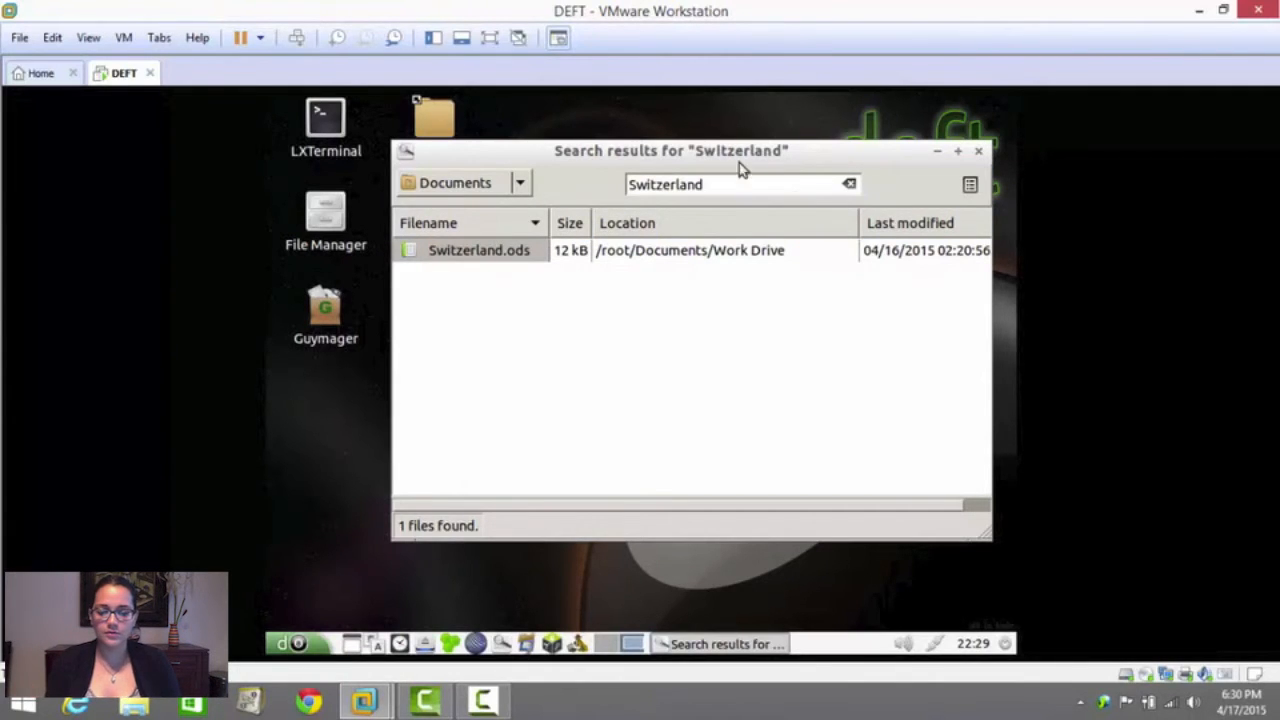
pyautogui.click(980, 152)
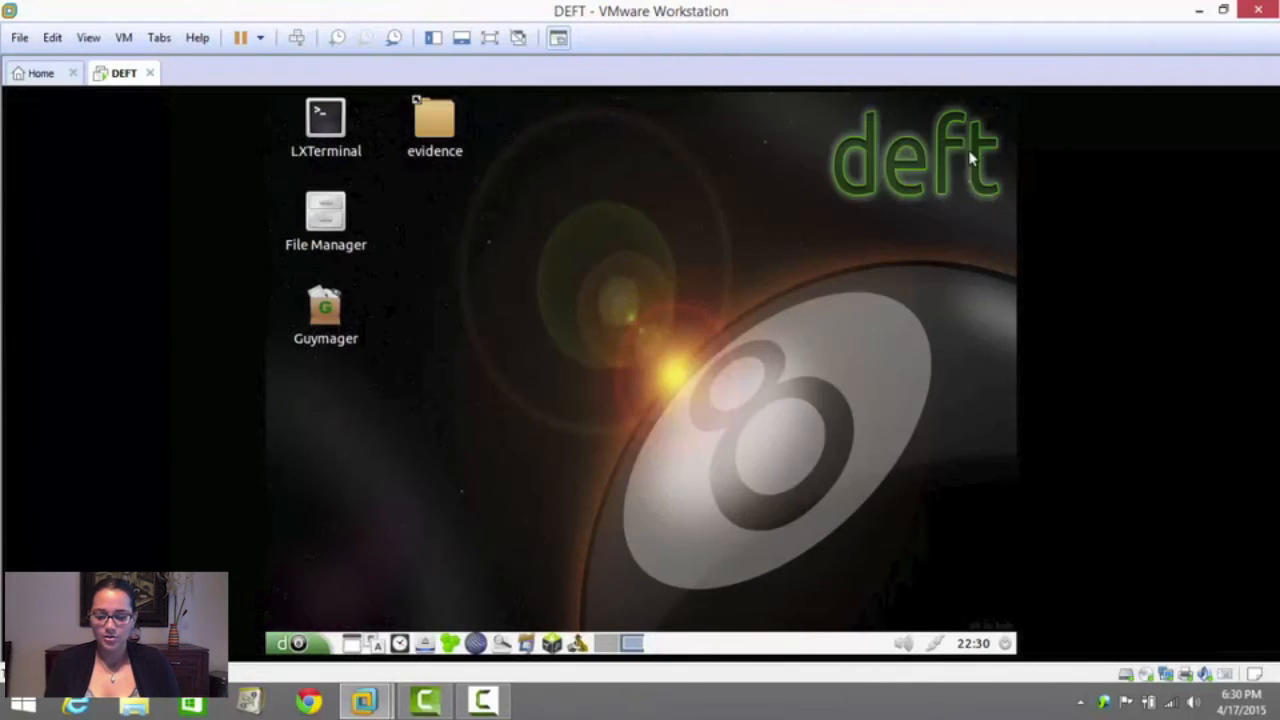
# Launch findwild from the DEFT analysis tools and move its window higher on the desktop
pyautogui.click(292, 643)
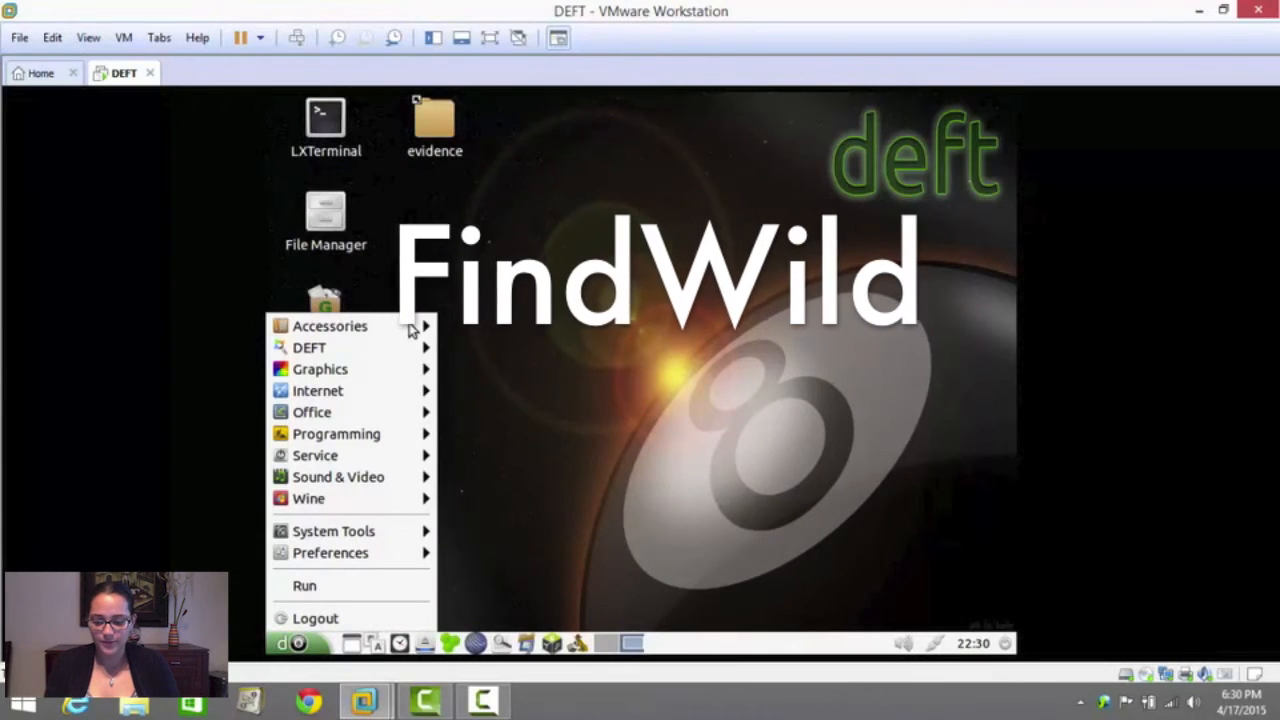
pyautogui.moveTo(412, 326)
pyautogui.moveTo(382, 347)
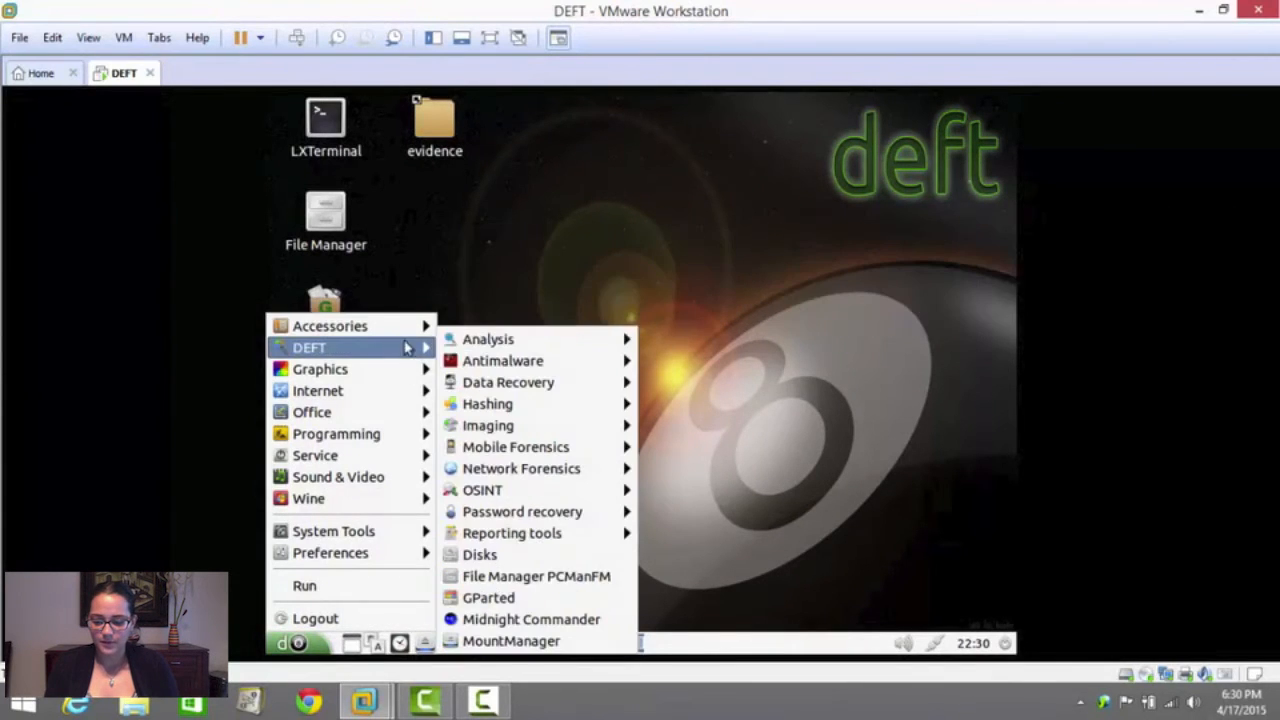
pyautogui.moveTo(508, 340)
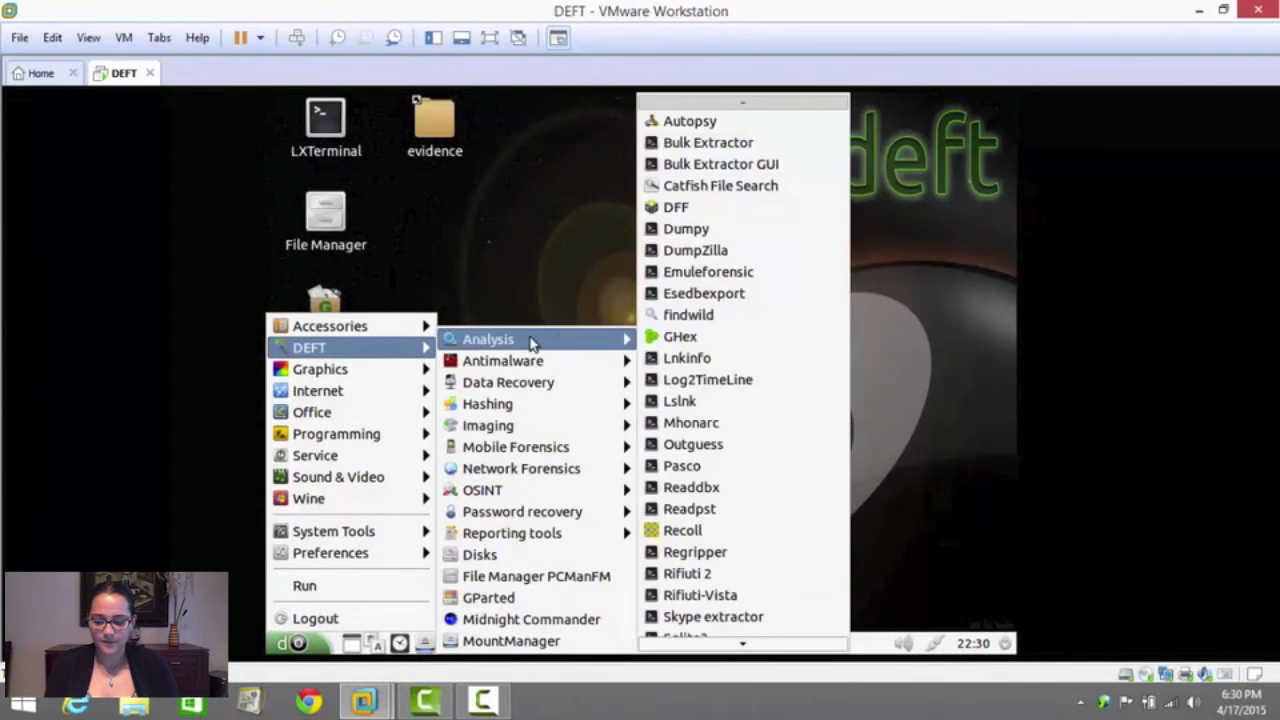
pyautogui.click(704, 315)
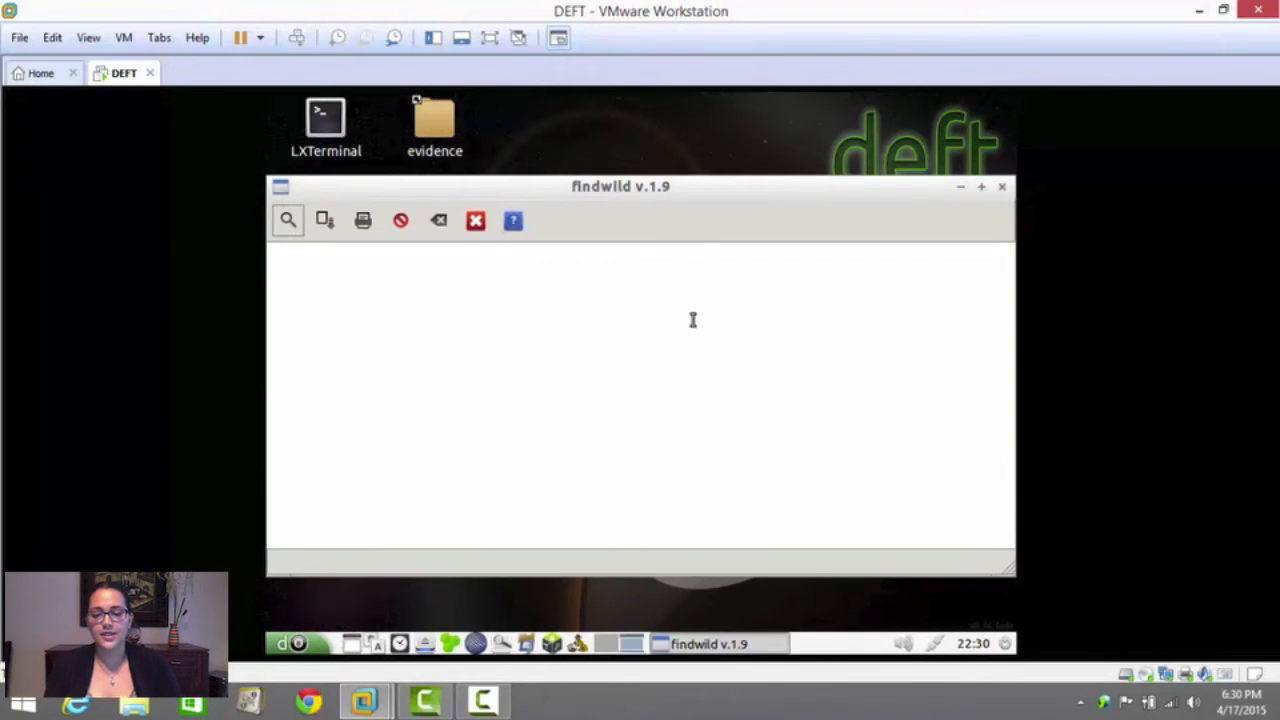
pyautogui.moveTo(600, 200); pyautogui.dragTo(600, 118)
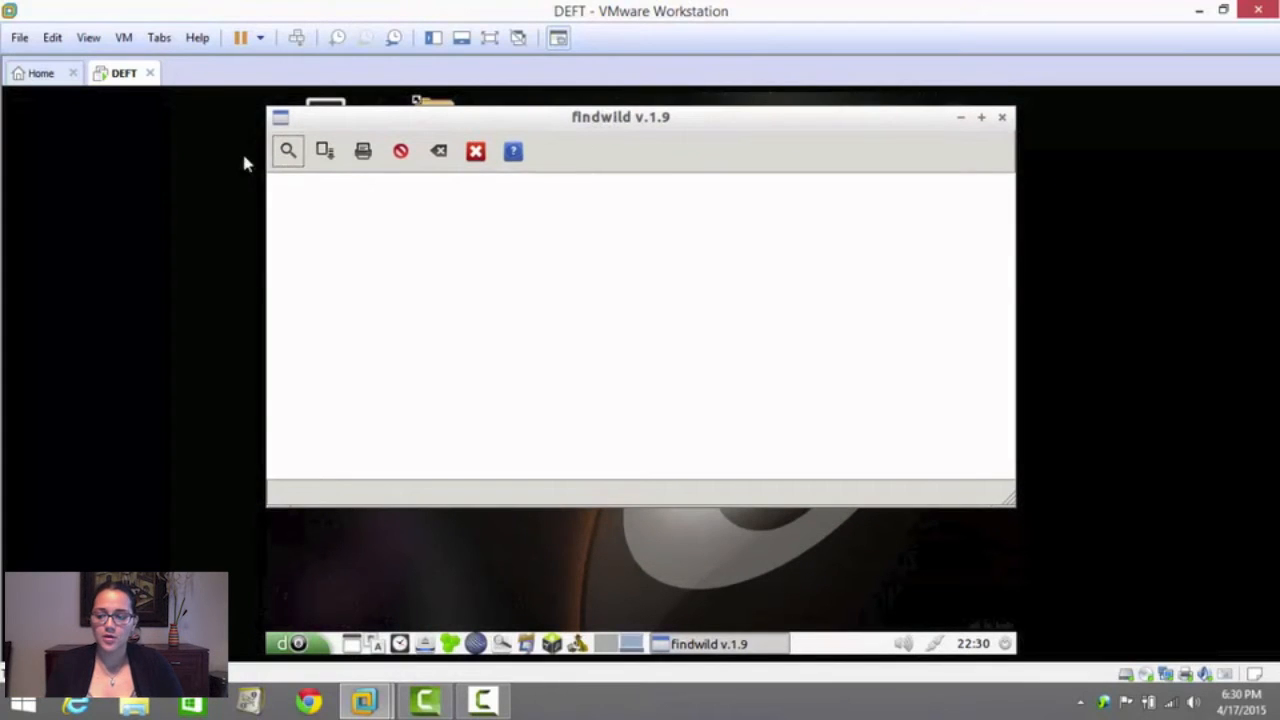
# Open the findwild search criteria, set the search string to "keylogger" with the path /root/Documents, and search all files
pyautogui.click(288, 153)
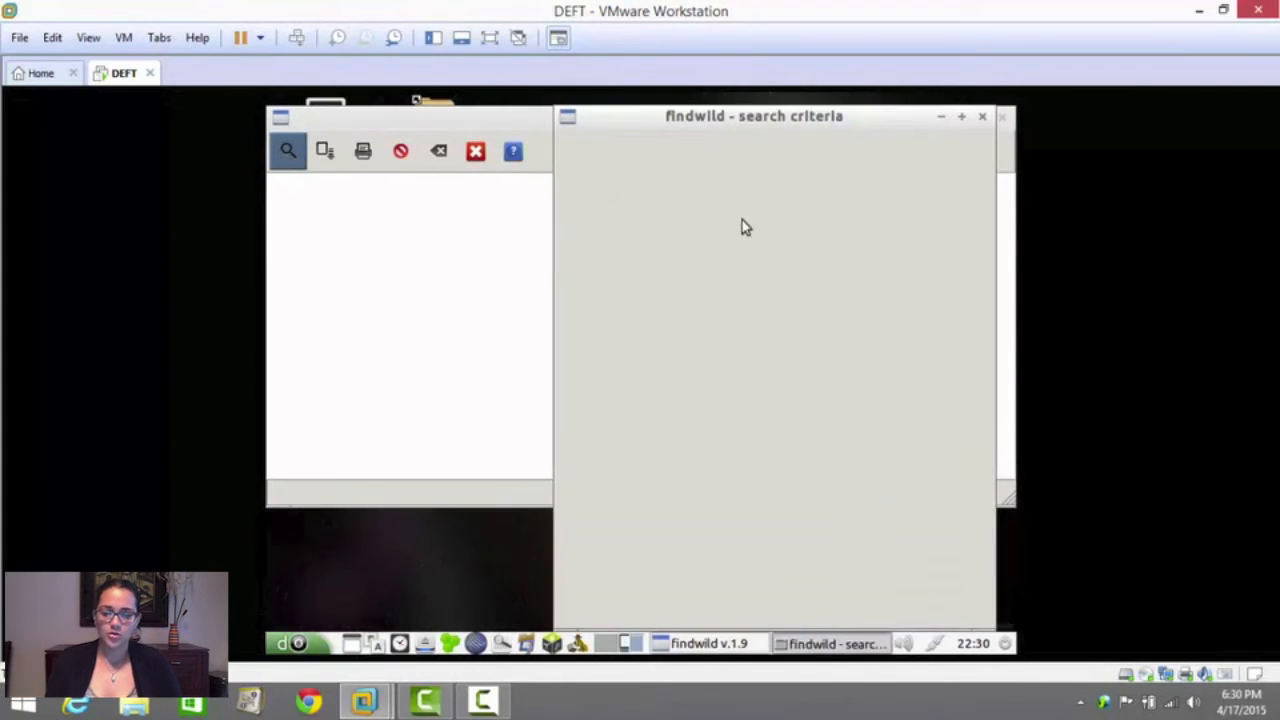
pyautogui.click(836, 318)
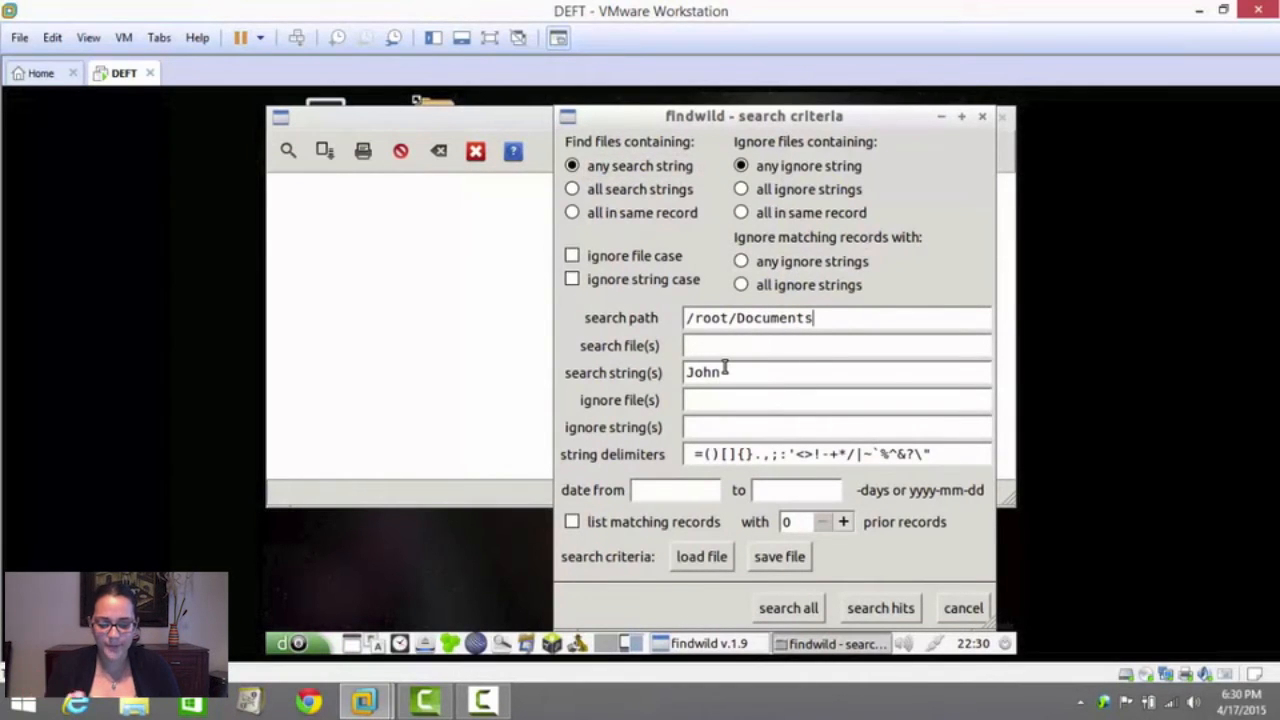
pyautogui.moveTo(734, 371); pyautogui.dragTo(632, 358)
pyautogui.write('keylogger')
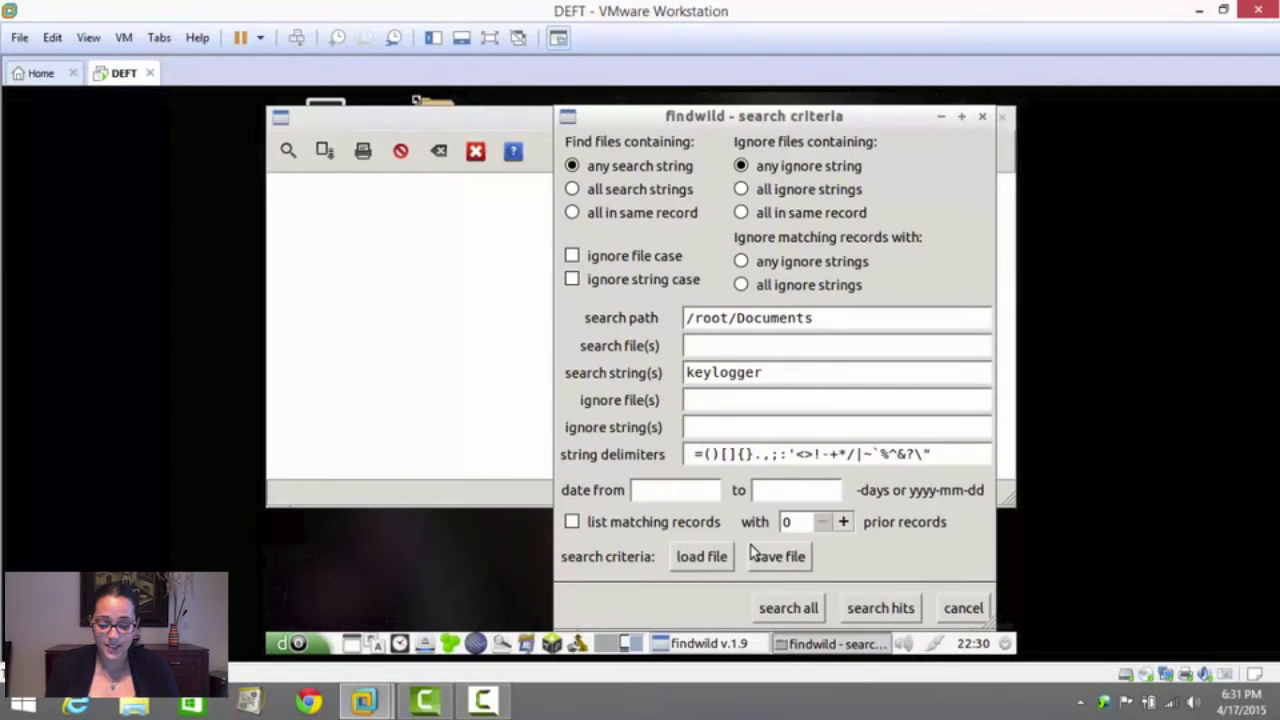
pyautogui.click(793, 614)
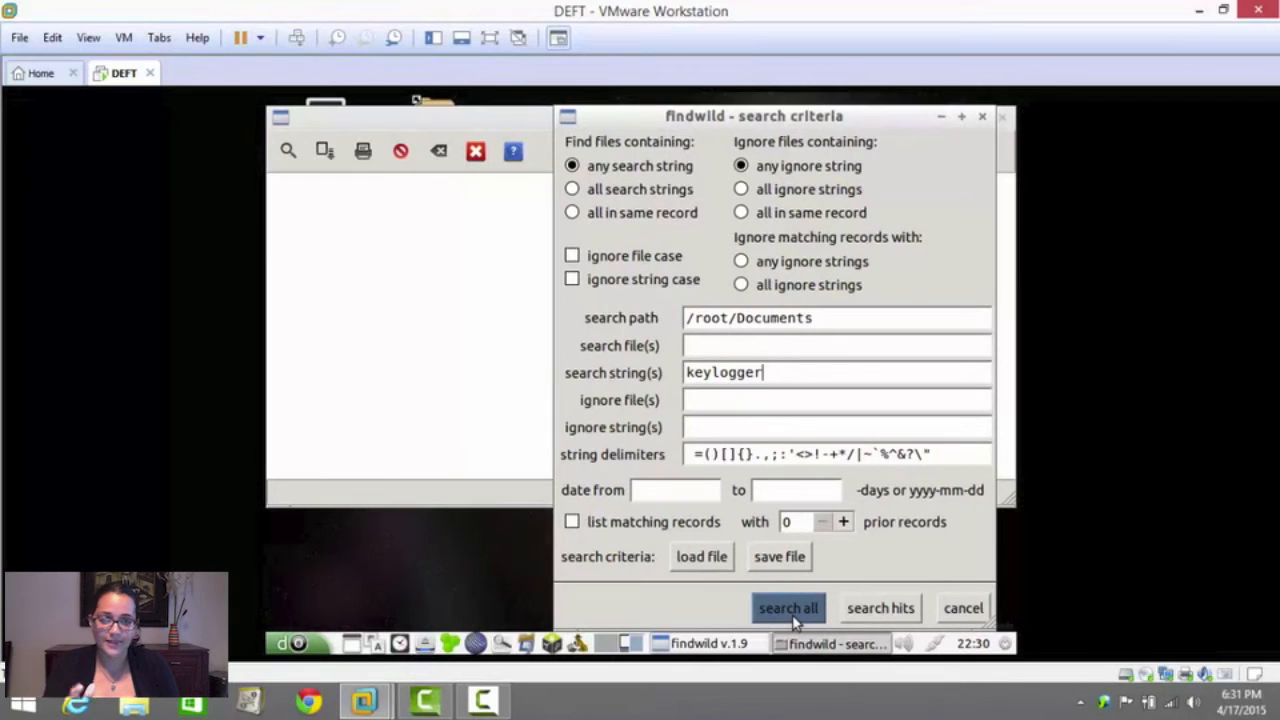
pyautogui.click(788, 609)
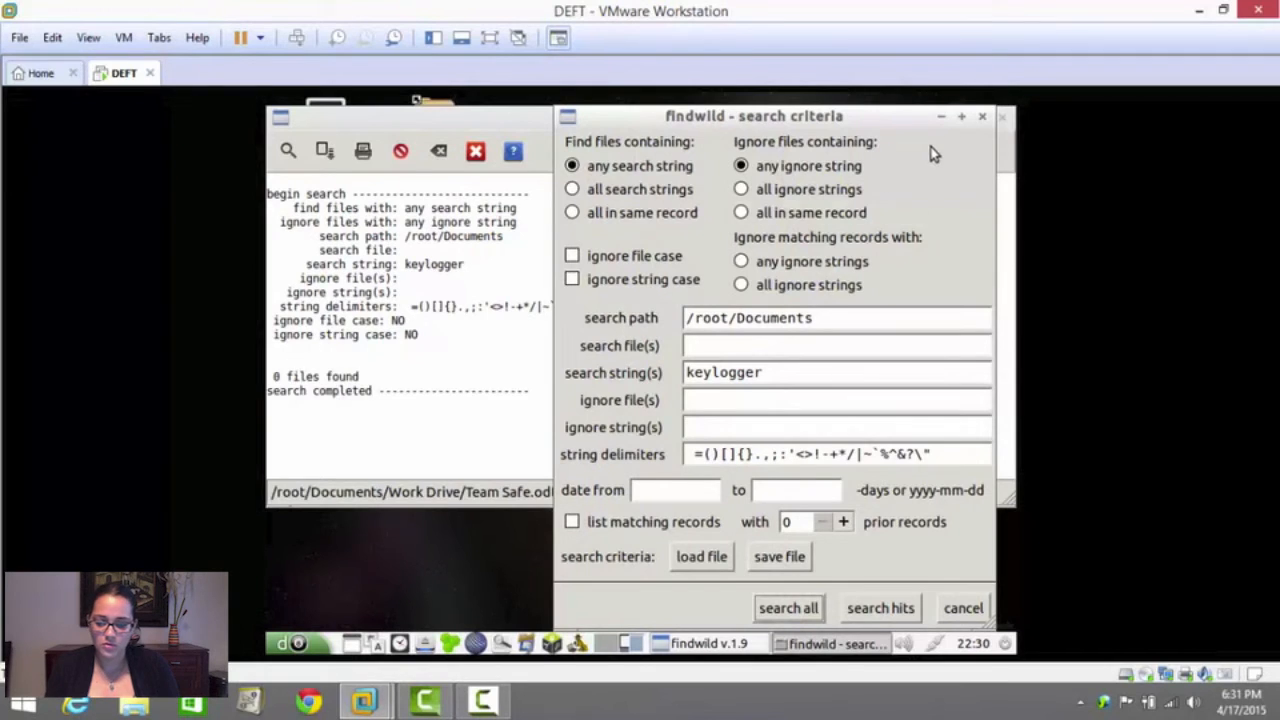
# Move the search criteria dialog aside to examine the keylogger search results, and bring the dialog back into full view
pyautogui.click(938, 117)
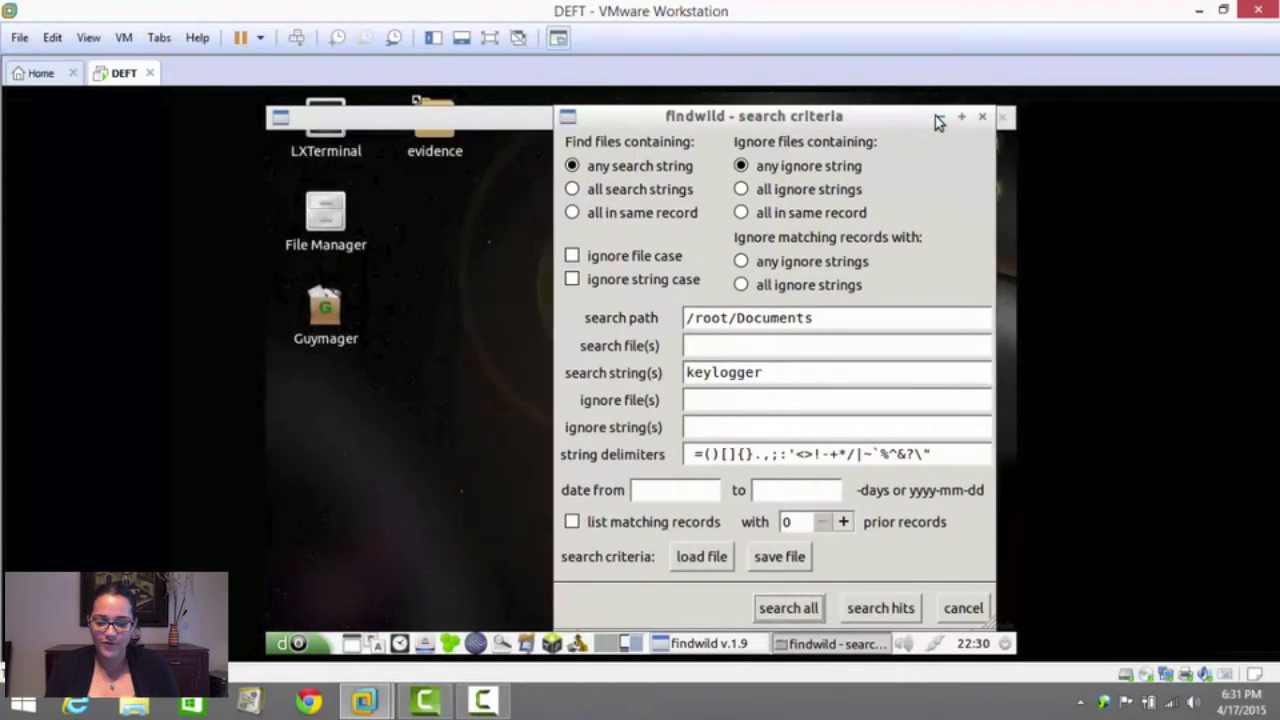
pyautogui.click(800, 643)
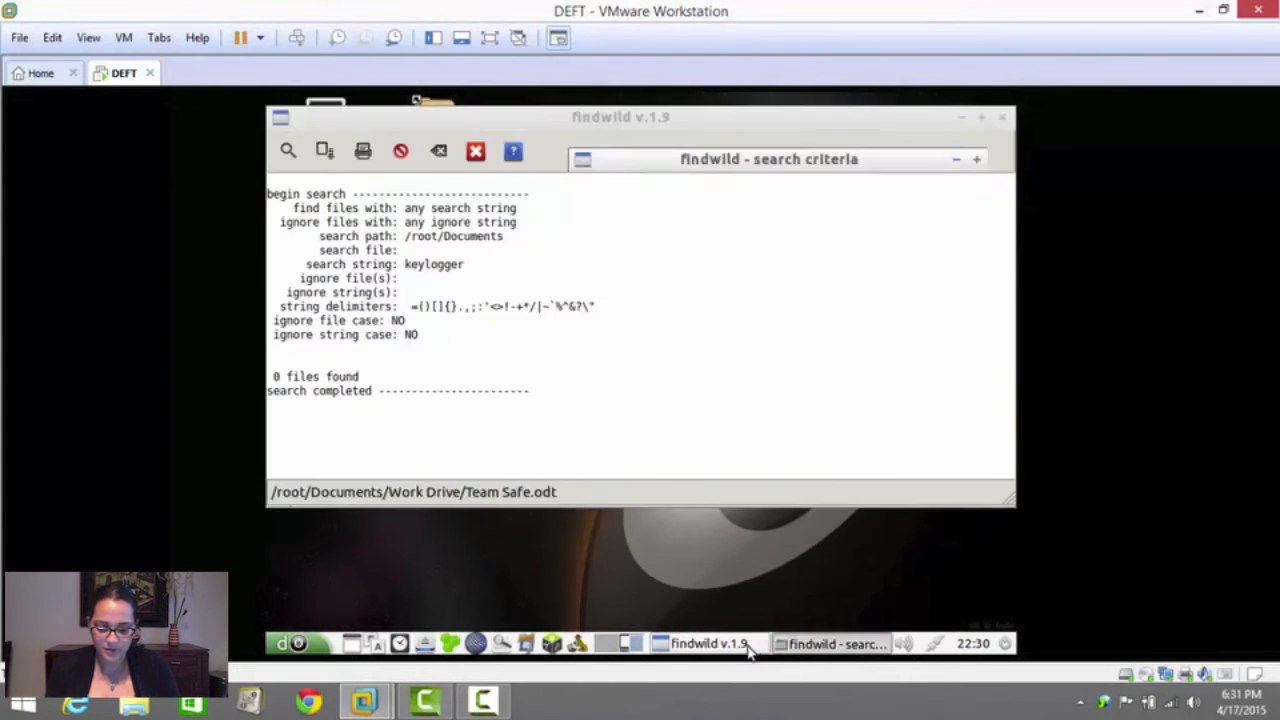
pyautogui.moveTo(676, 119); pyautogui.dragTo(906, 103)
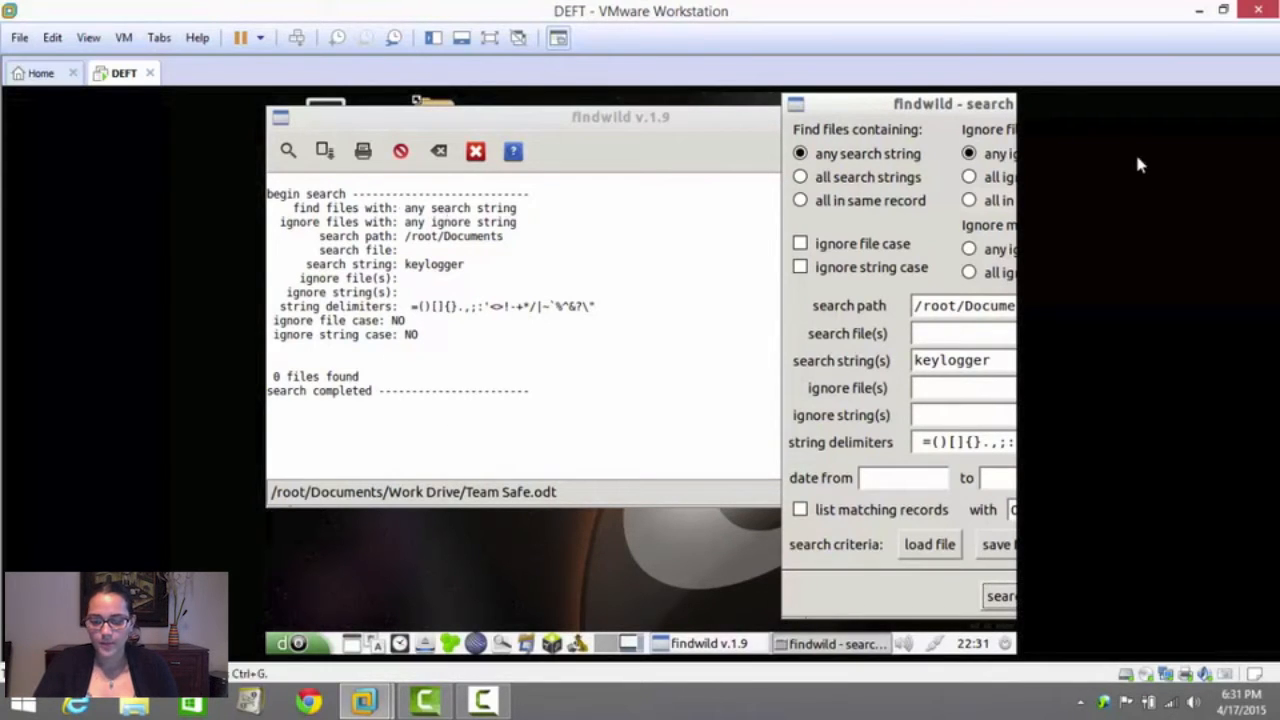
pyautogui.moveTo(960, 109); pyautogui.dragTo(500, 100)
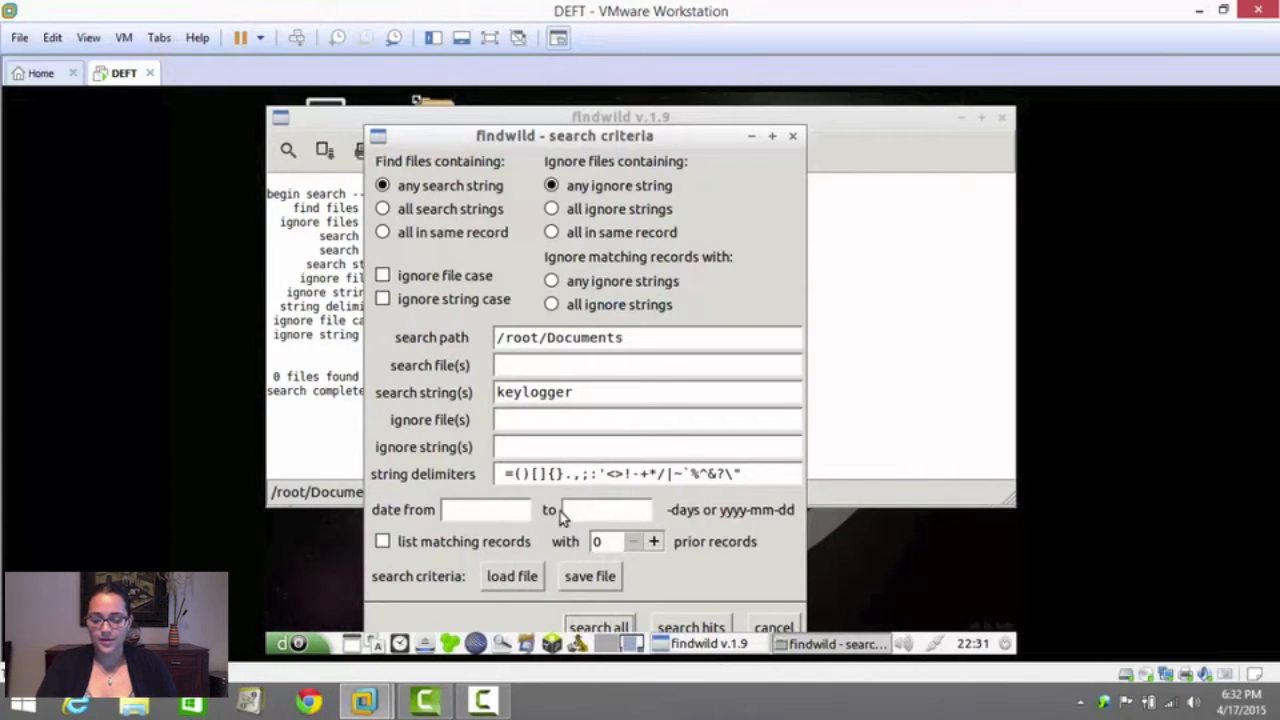
pyautogui.click(470, 512)
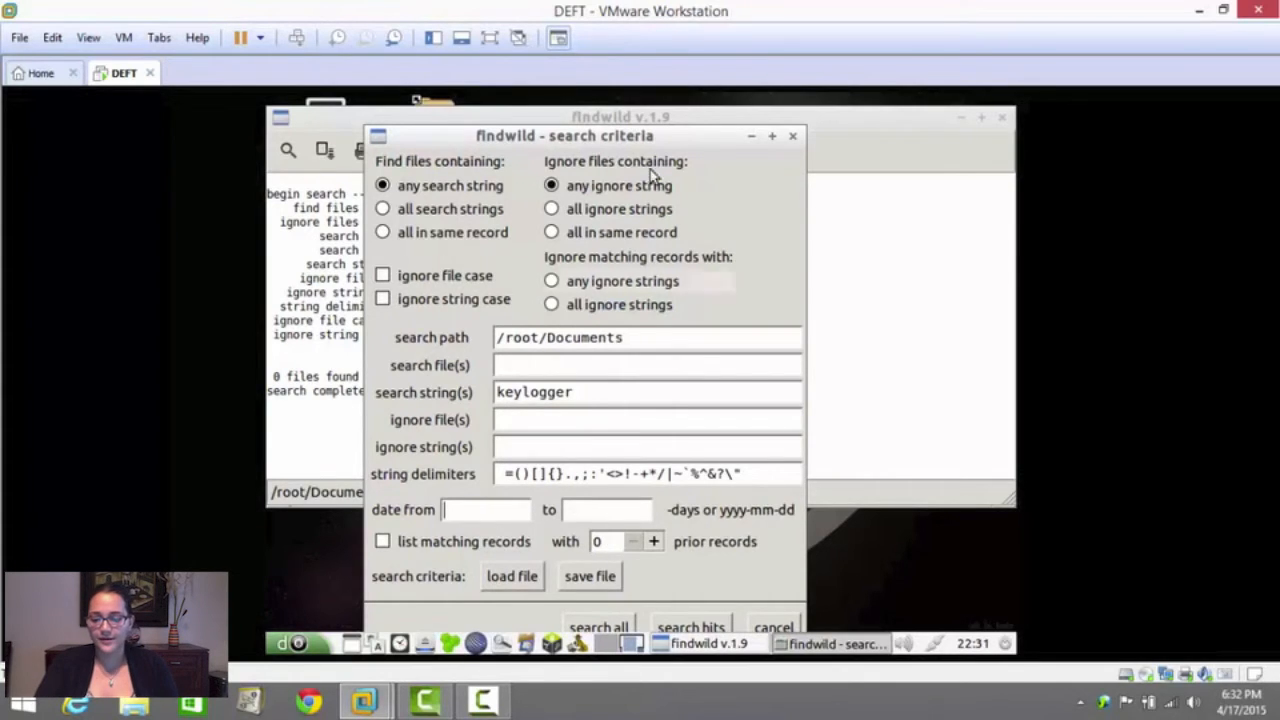
pyautogui.moveTo(643, 135); pyautogui.dragTo(795, 94)
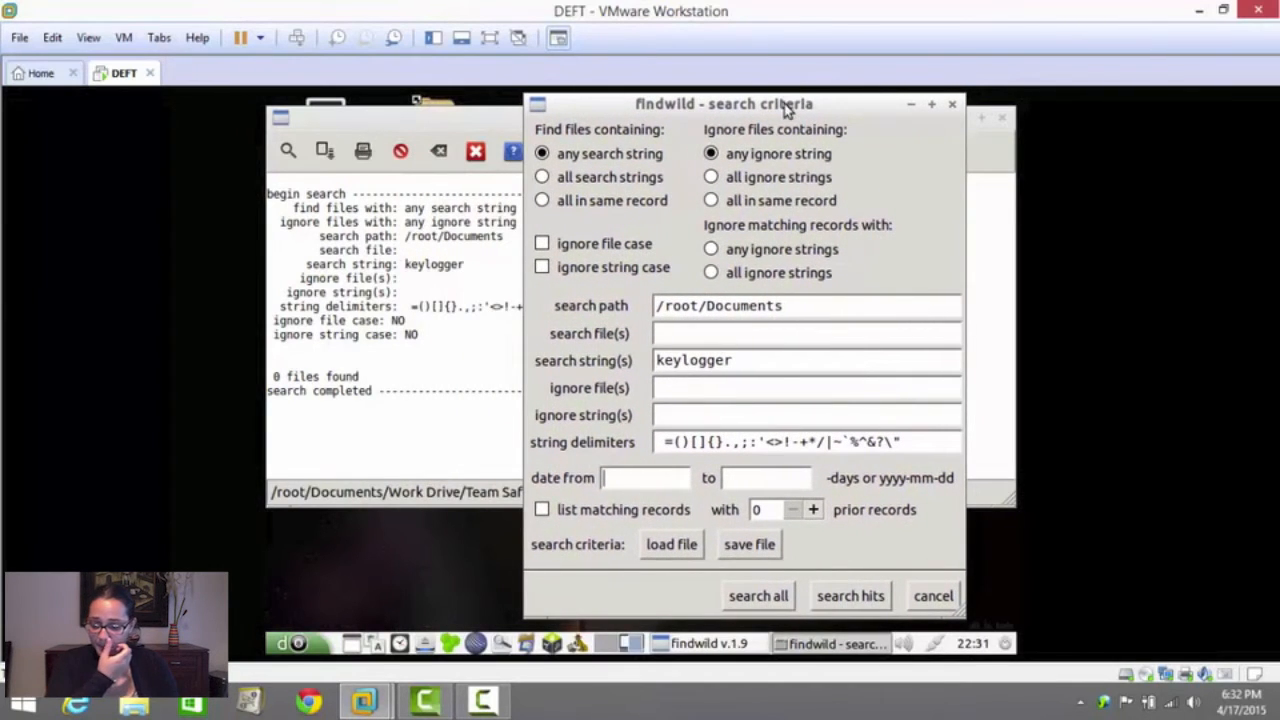
# Set the search path to /root/Documents/Food Recipes, replace the search string with the person's first name, and search all files
pyautogui.moveTo(727, 362); pyautogui.dragTo(652, 362)
pyautogui.click(779, 307)
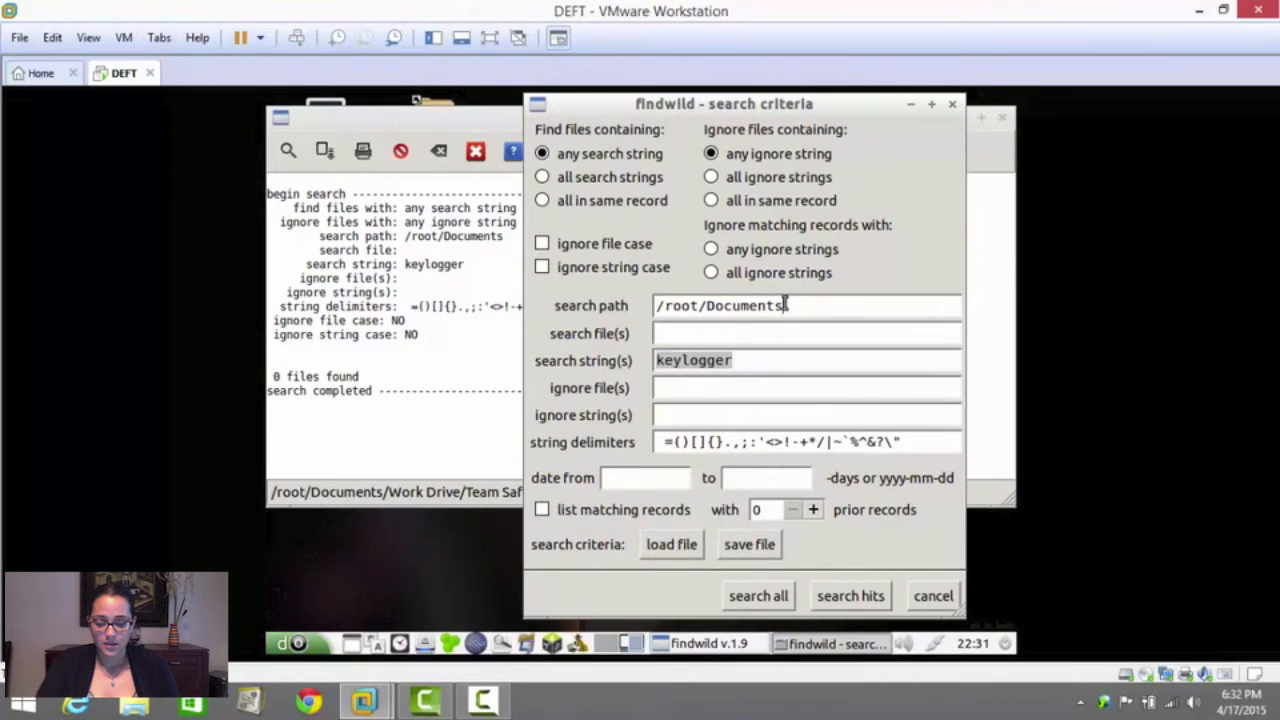
pyautogui.write('/Food')
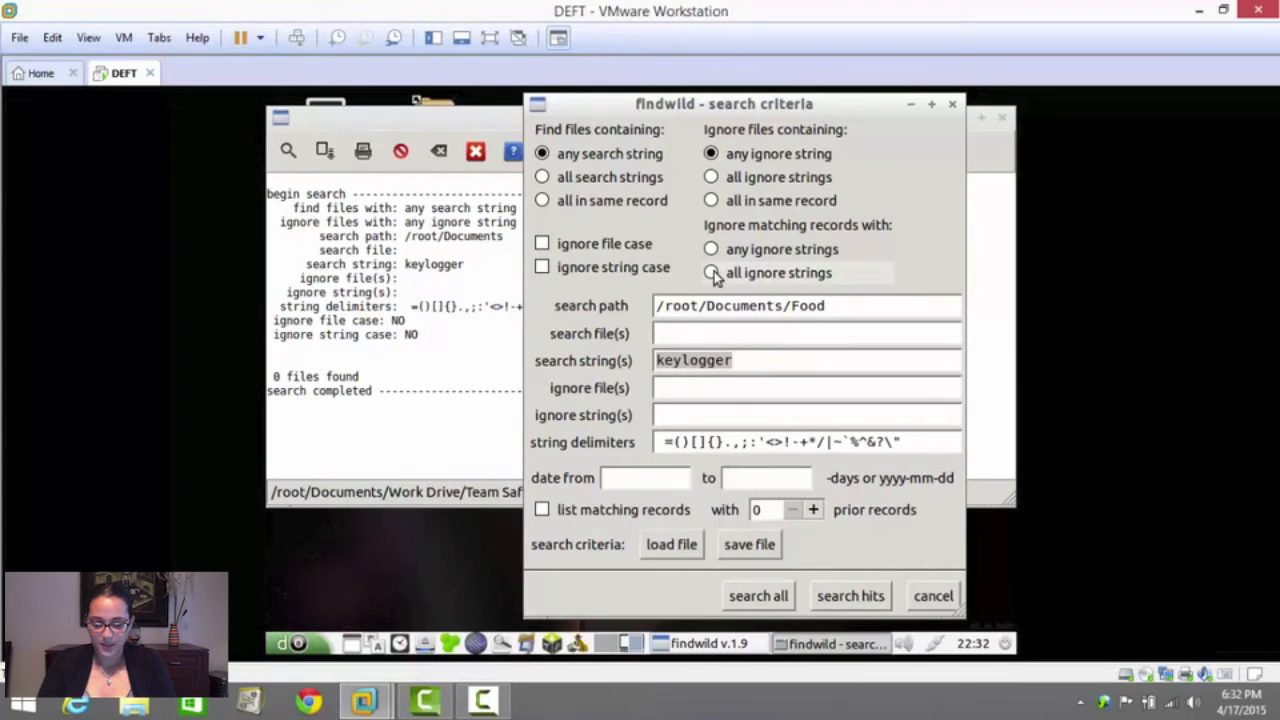
pyautogui.write('Recipes')
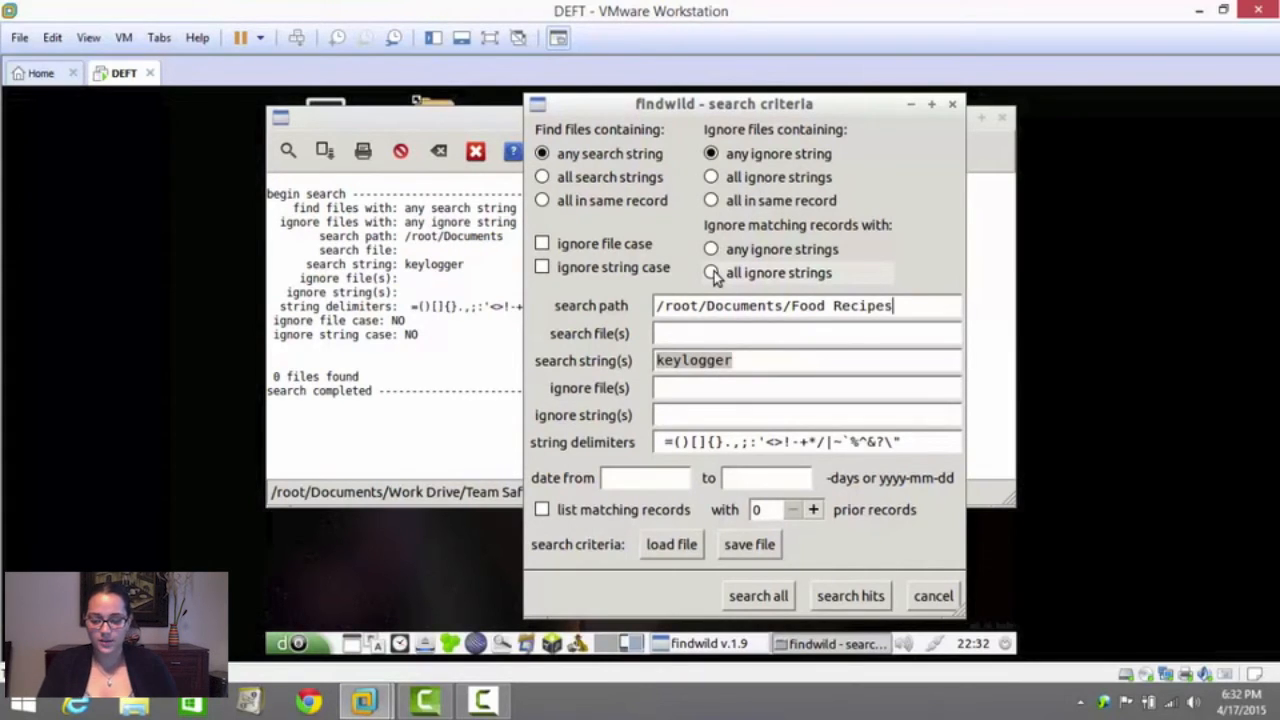
pyautogui.doubleClick(730, 360)
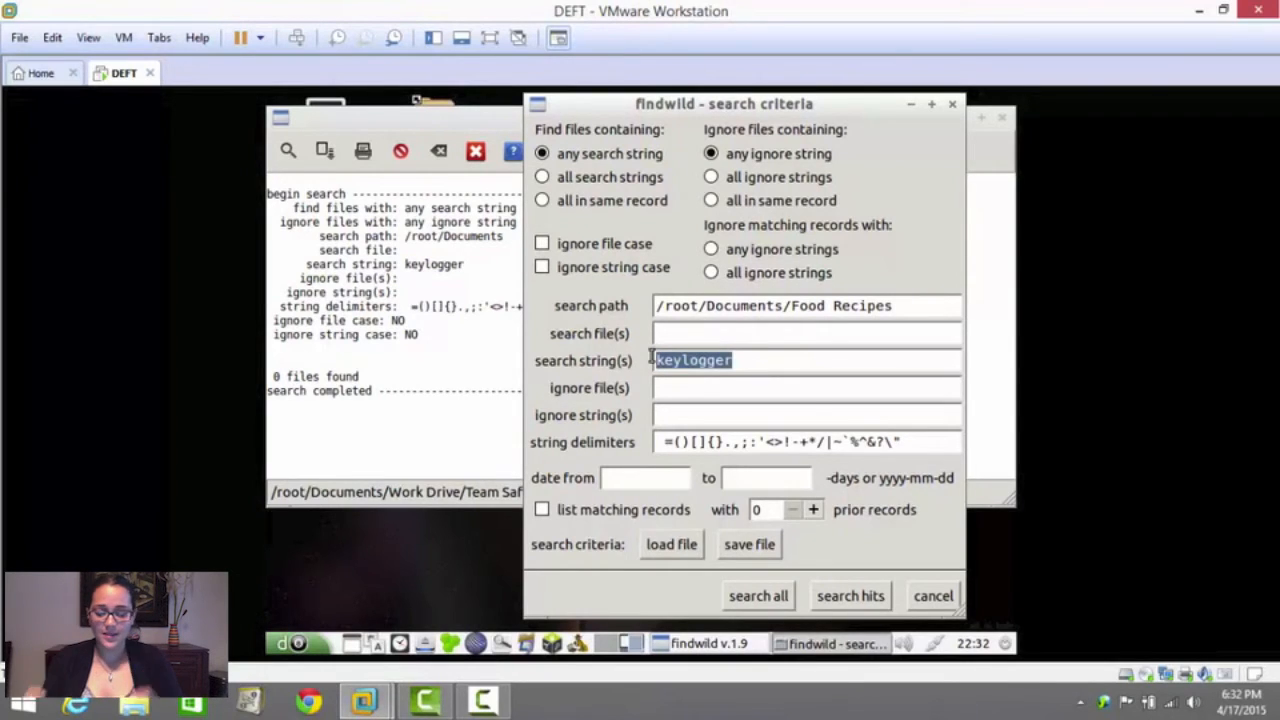
pyautogui.write('John')
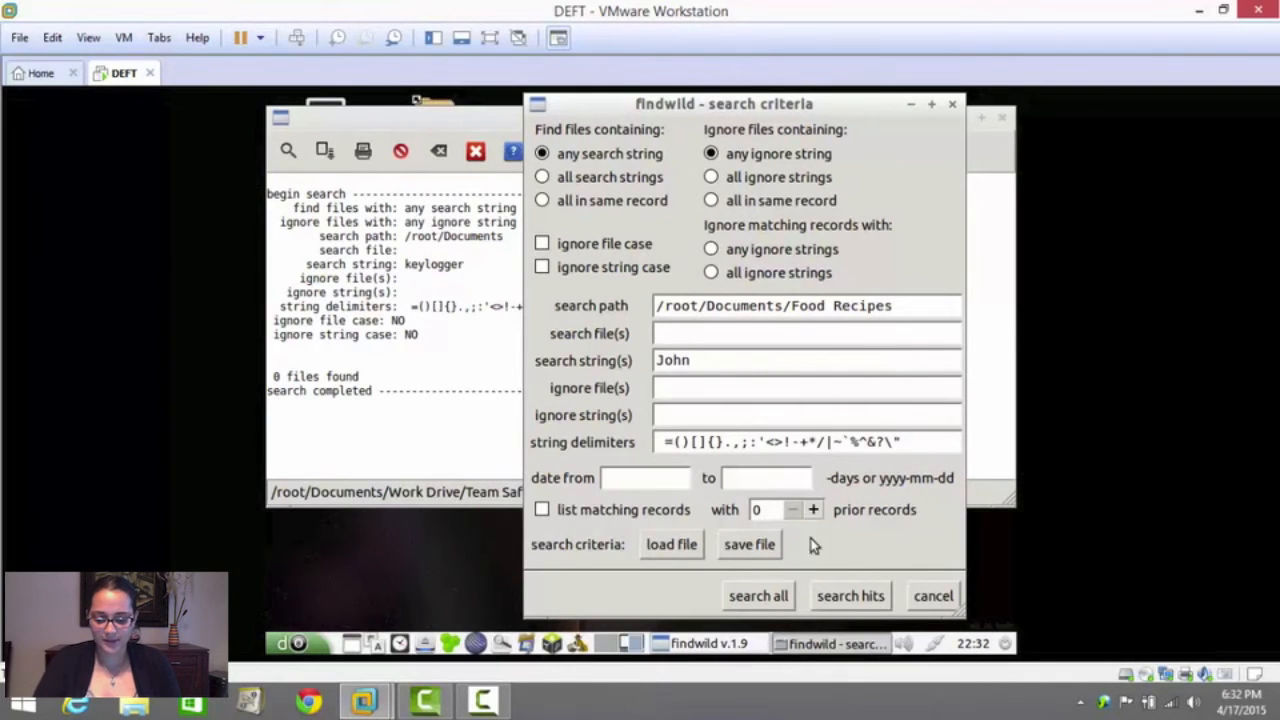
pyautogui.click(766, 602)
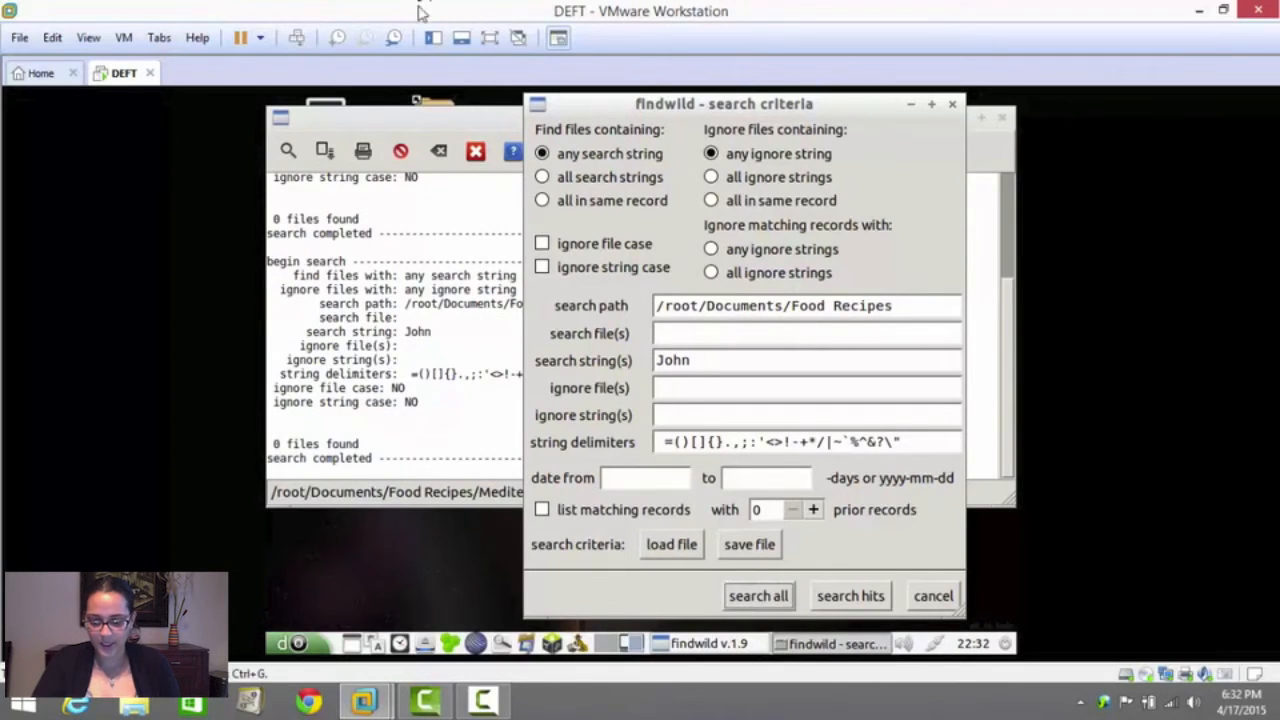
# Move the search criteria dialog aside to examine the Food Recipes search results, and bring it back into view
pyautogui.click(472, 118)
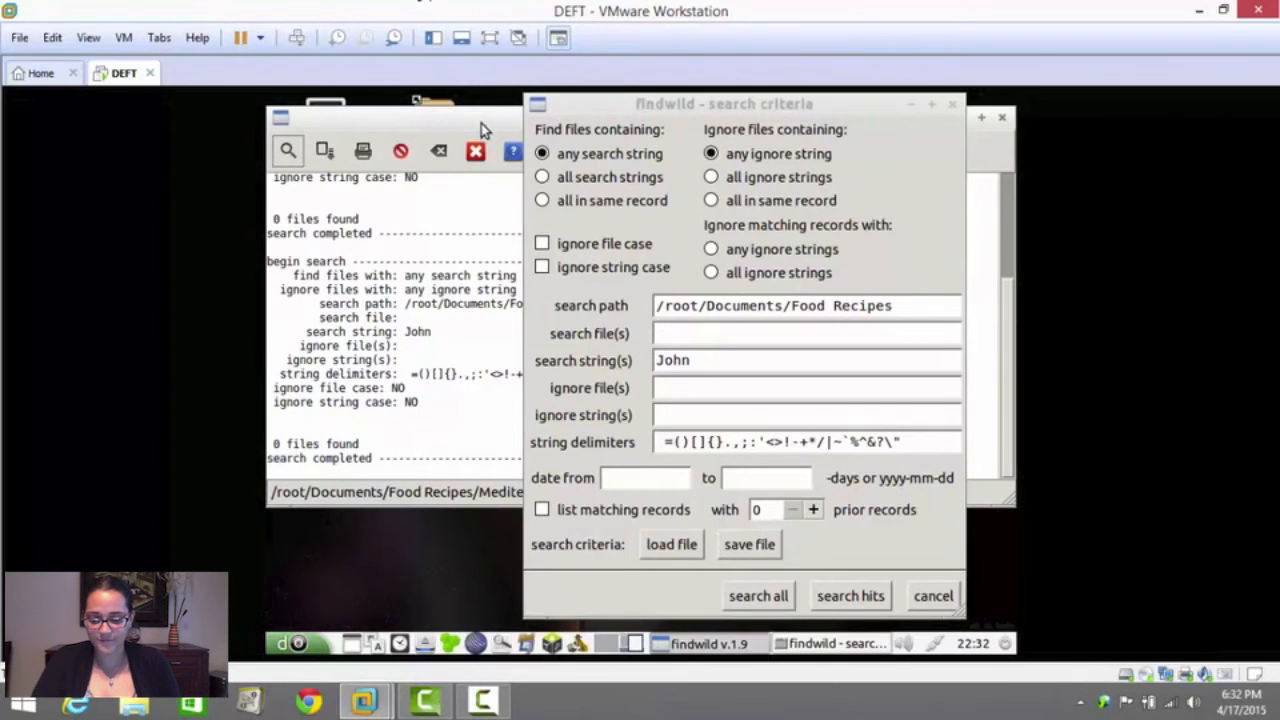
pyautogui.moveTo(634, 100); pyautogui.dragTo(850, 149)
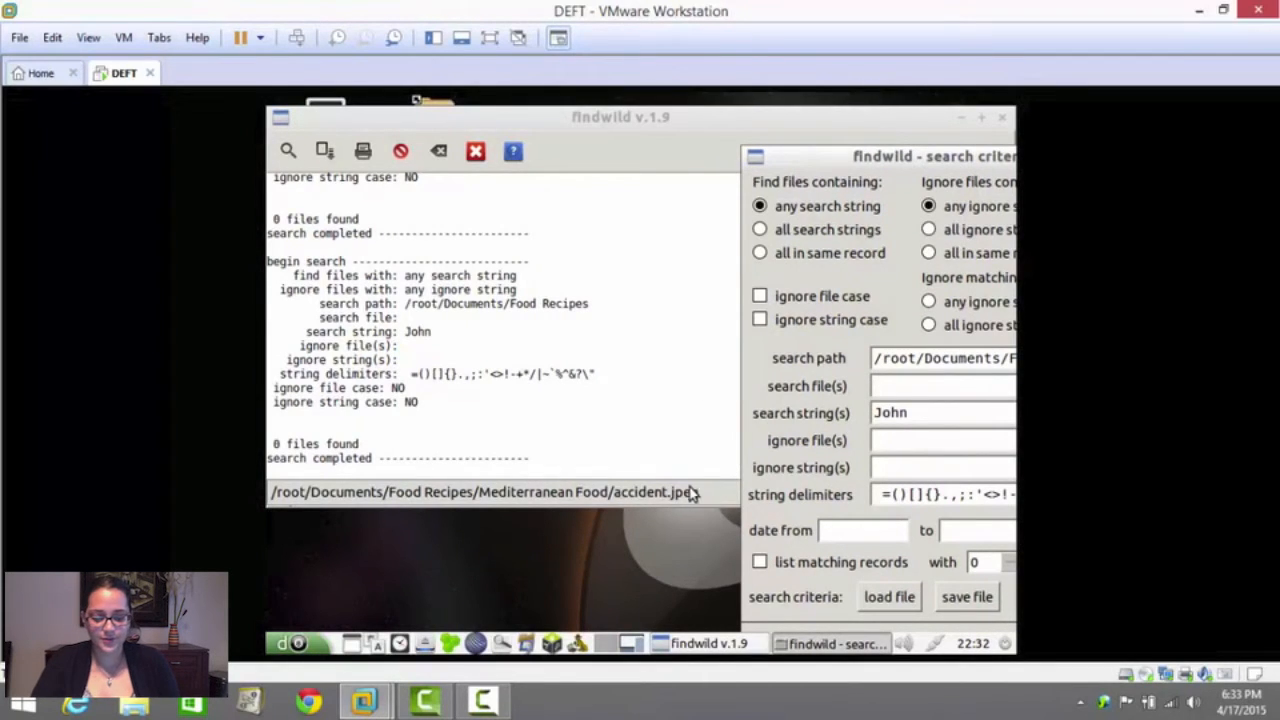
pyautogui.click(655, 493)
pyautogui.moveTo(883, 162); pyautogui.dragTo(625, 103)
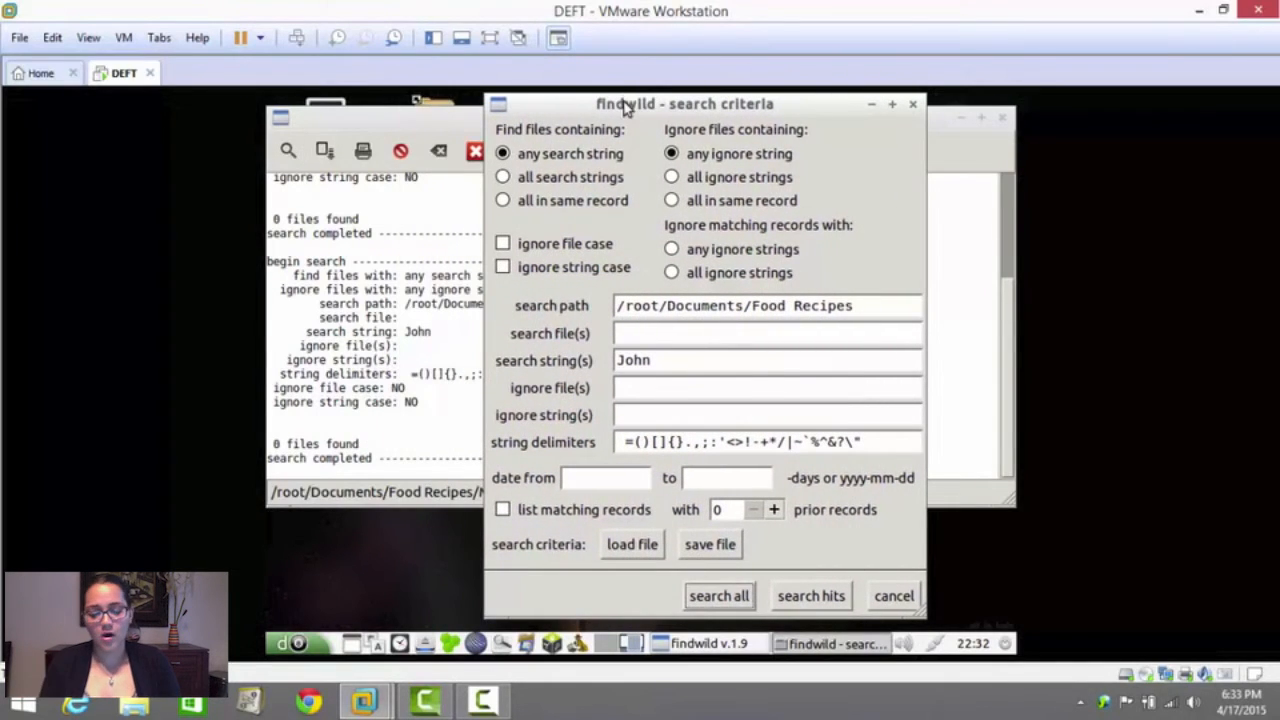
# Remove "Food Recipes" from the search path, and close both the search criteria dialog and findwild
pyautogui.moveTo(856, 306); pyautogui.dragTo(748, 310)
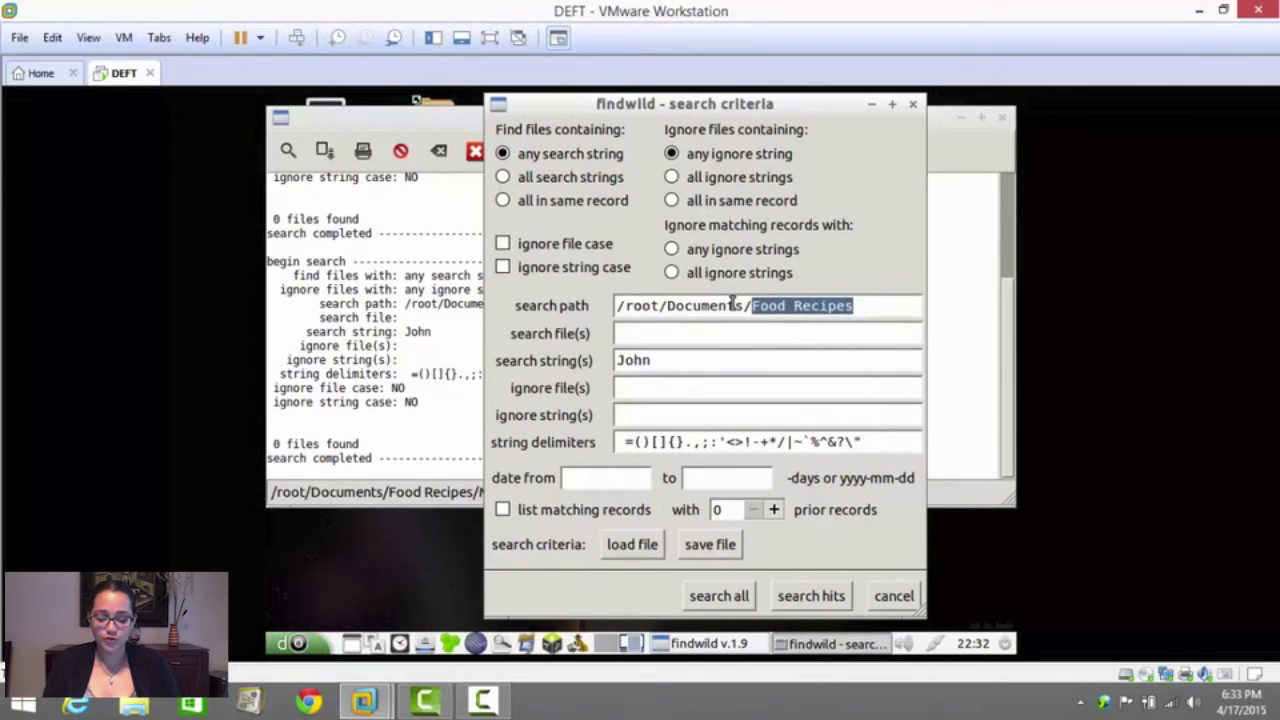
pyautogui.press('BackSpace')
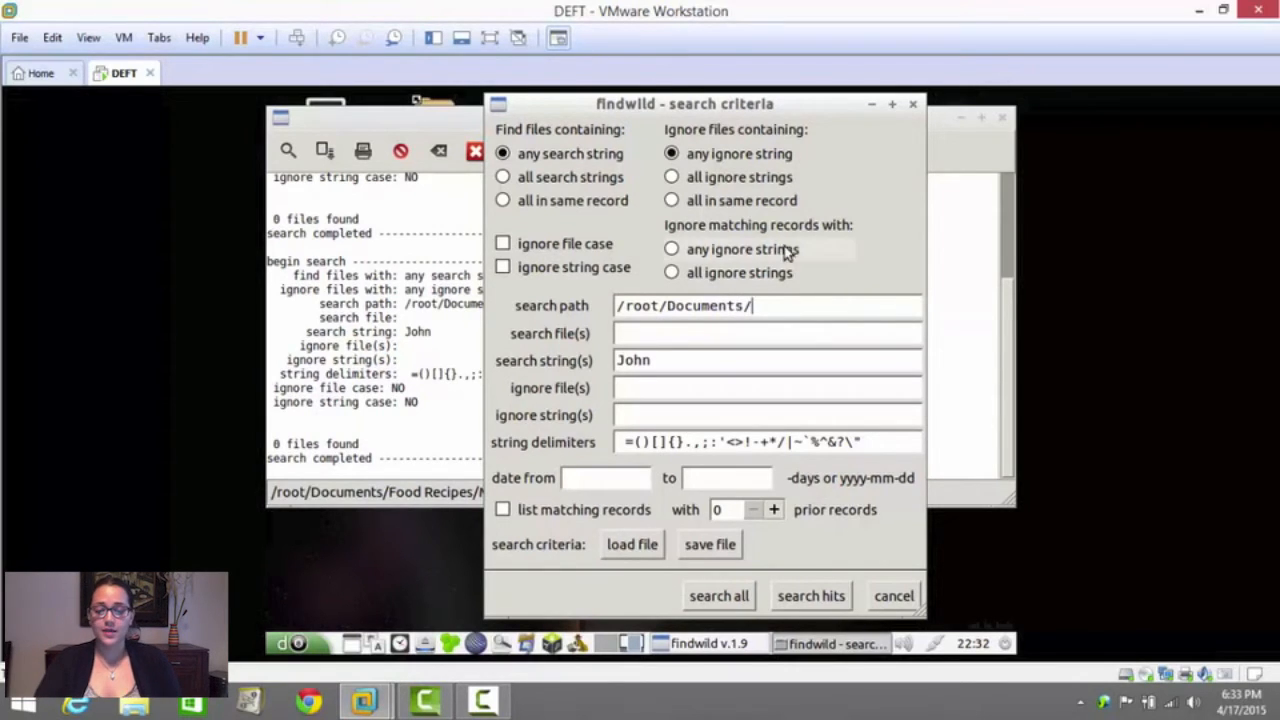
pyautogui.click(913, 106)
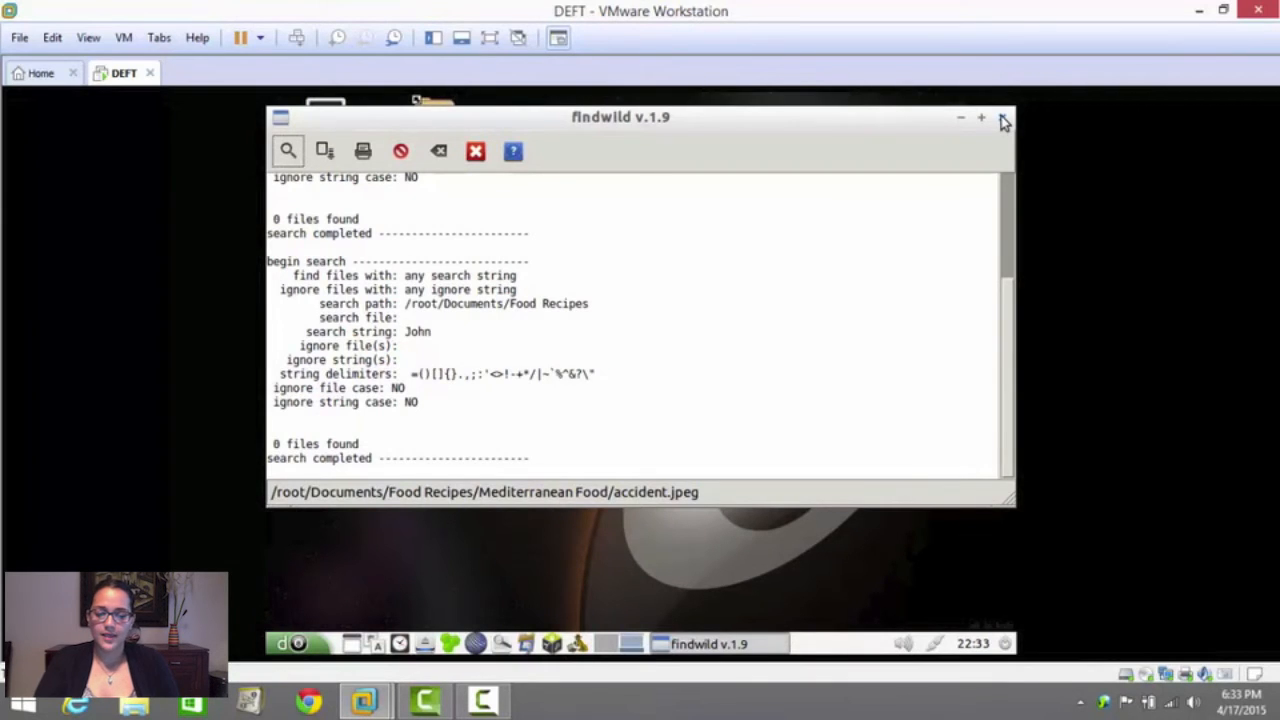
pyautogui.click(1004, 121)
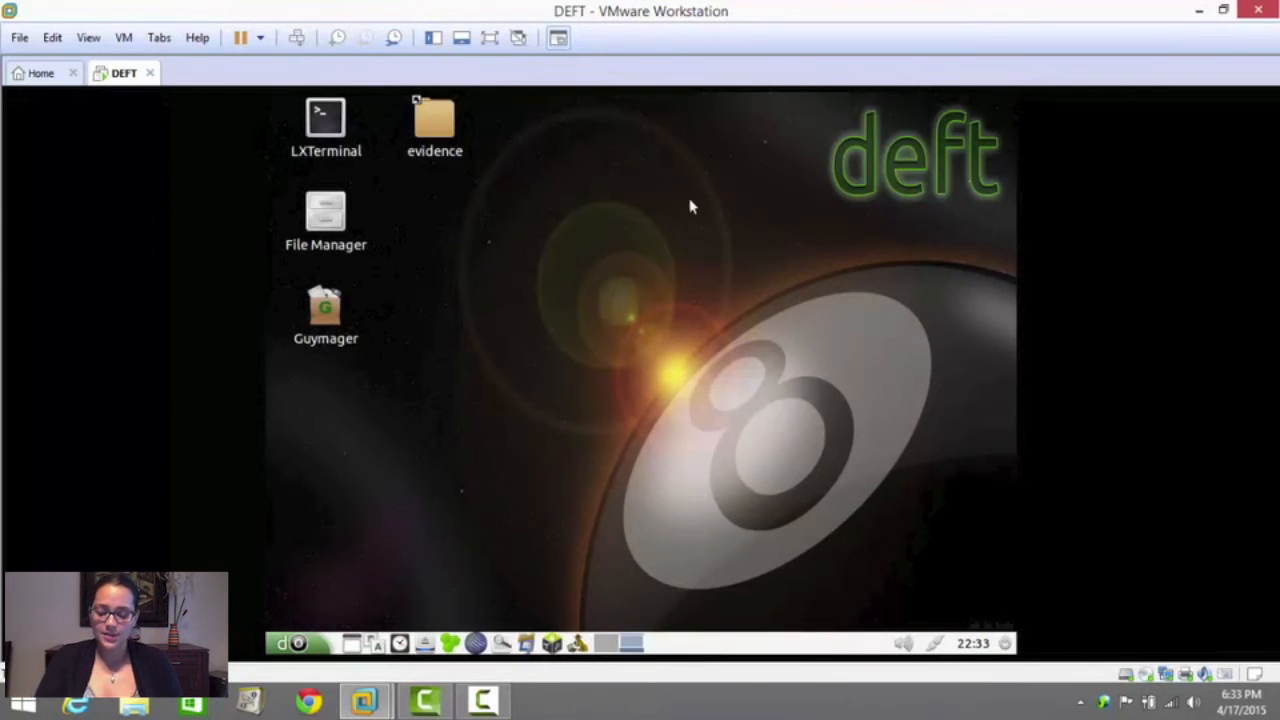
# Launch Autopsy from the DEFT analysis tools in the virtual machine
pyautogui.click(577, 645)
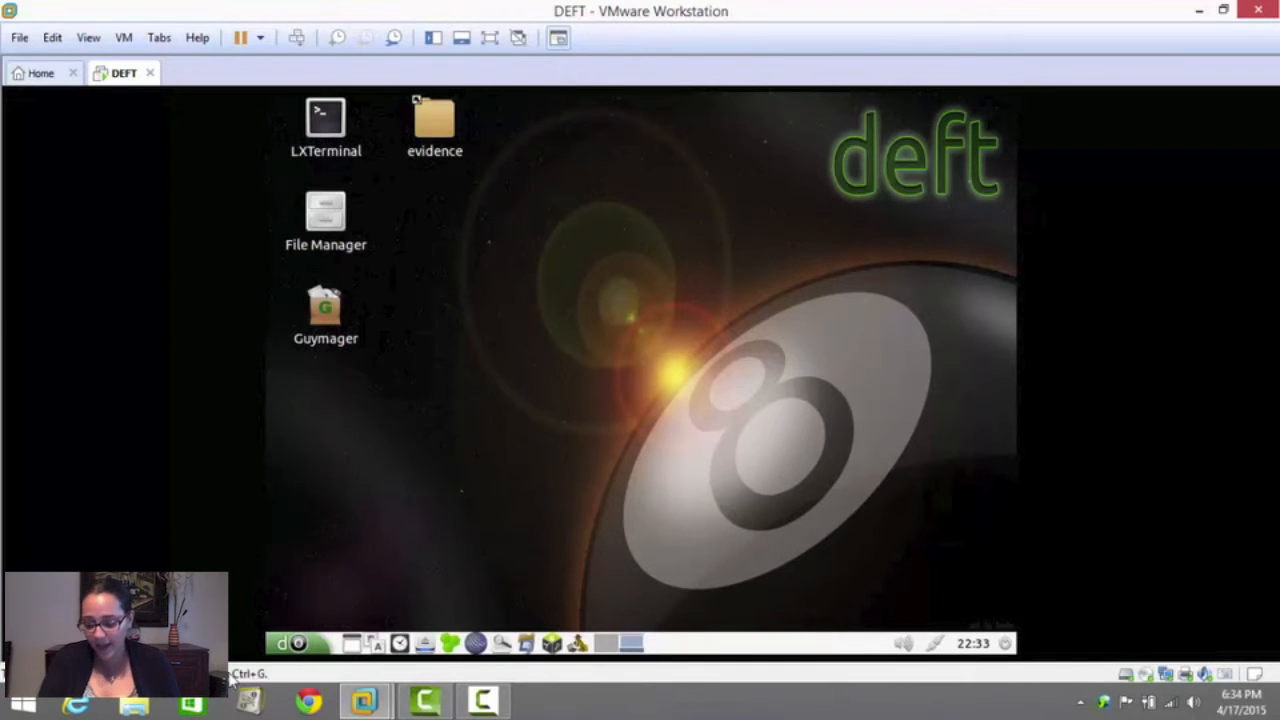
pyautogui.click(308, 645)
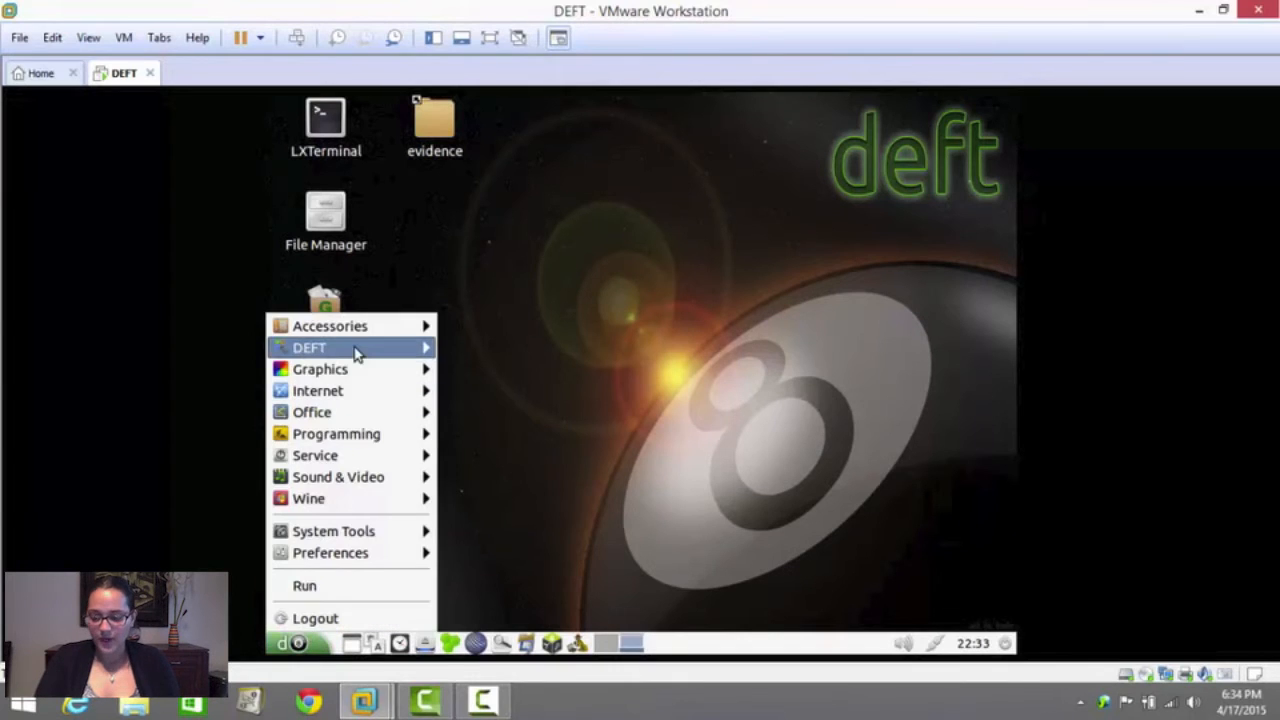
pyautogui.moveTo(358, 350)
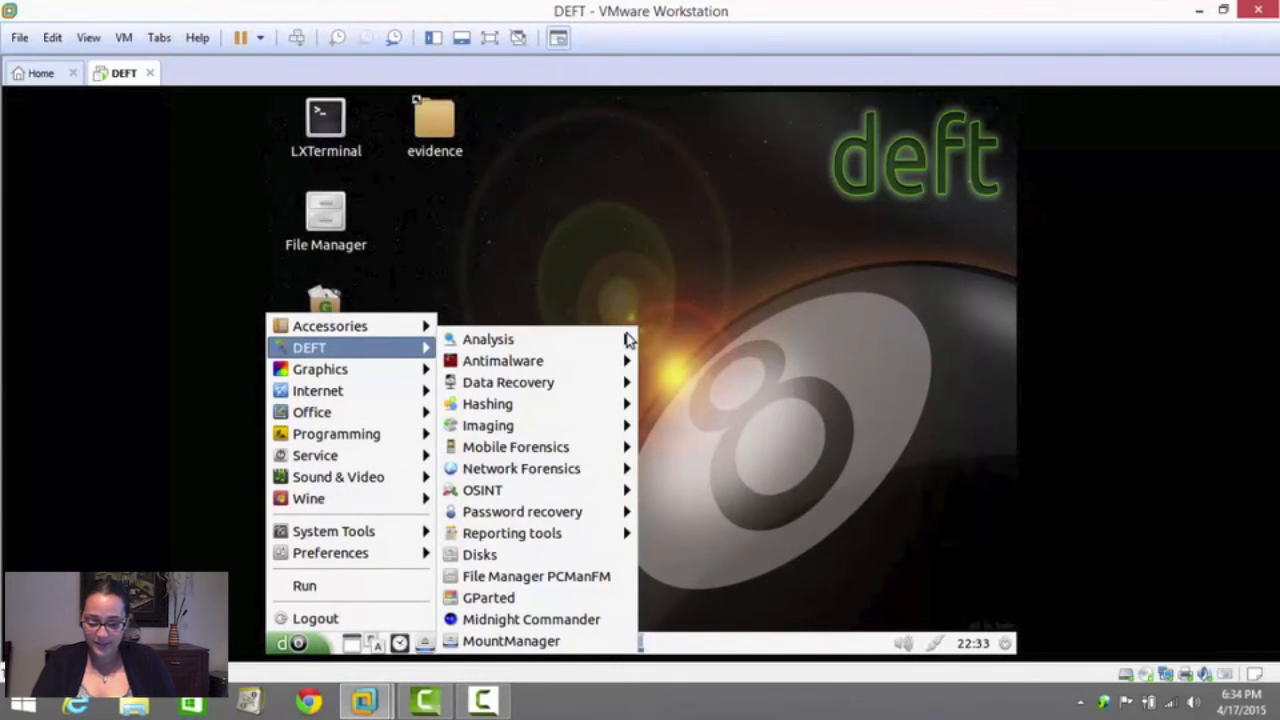
pyautogui.moveTo(620, 340)
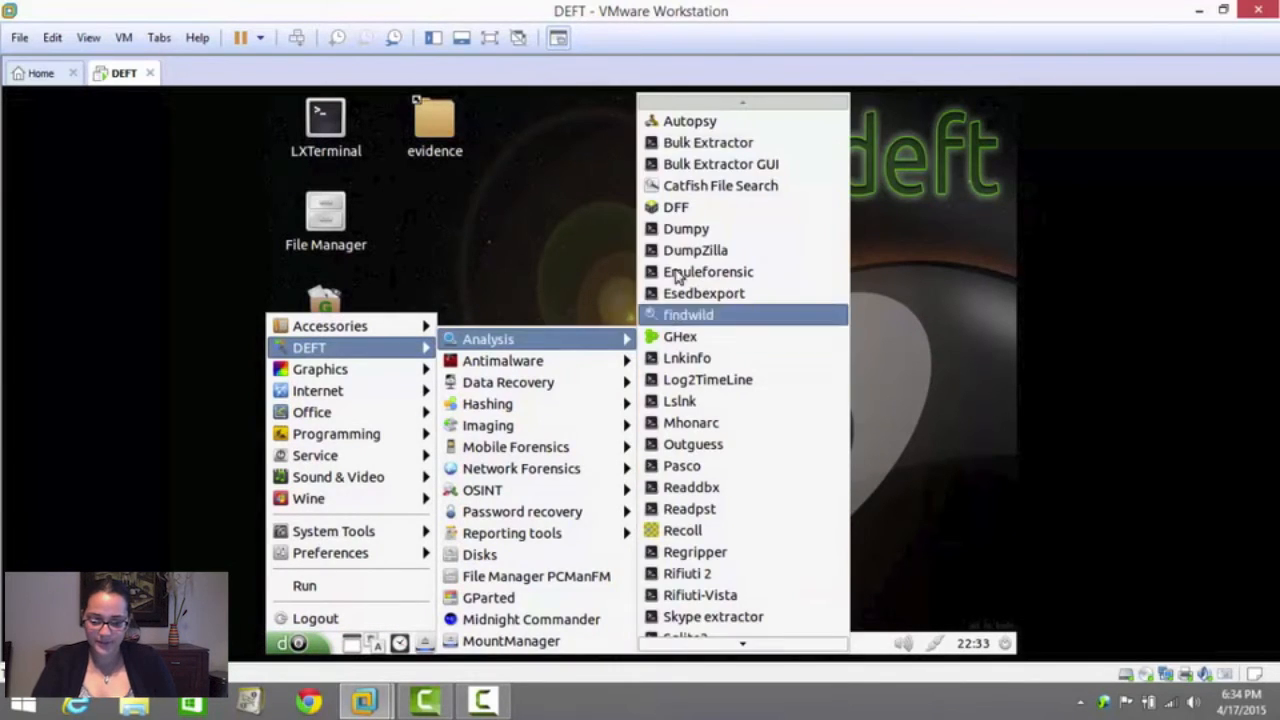
pyautogui.click(720, 124)
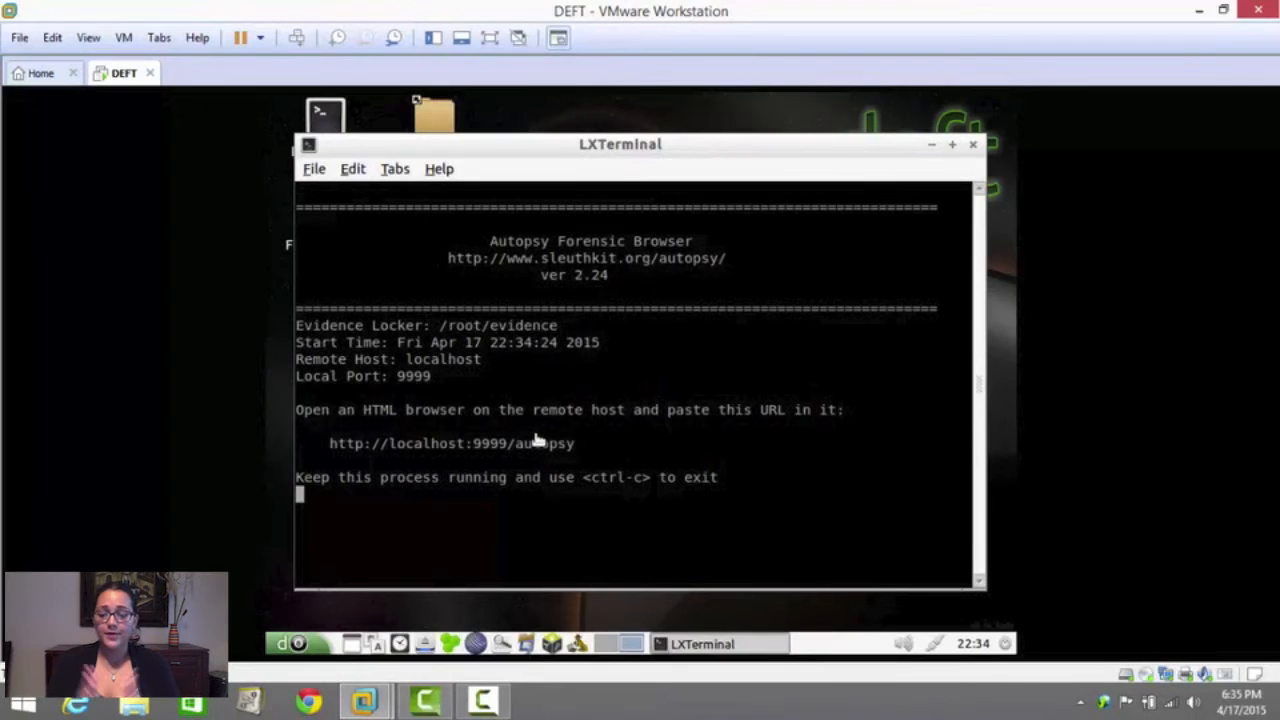
pyautogui.tripleClick(538, 442)
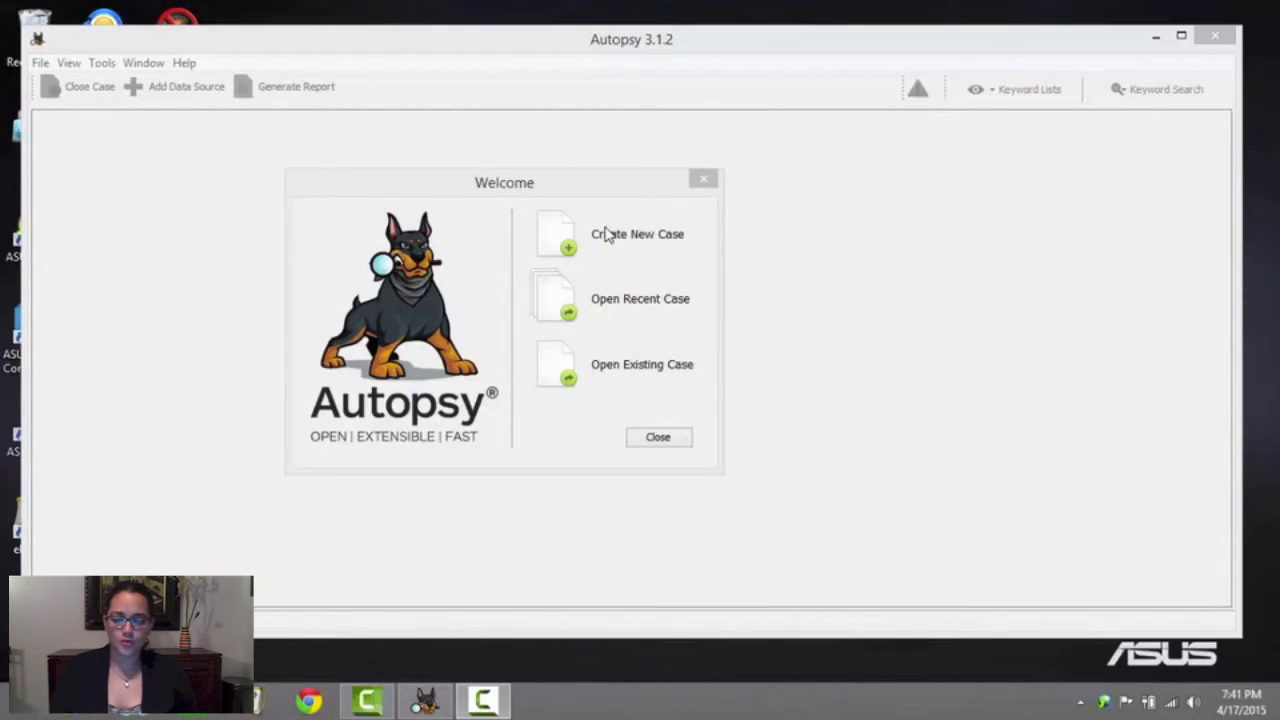
# Switch to Autopsy 3.1.2 on Windows and start a new case, naming it with the person's first name followed by "'s HDD"
pyautogui.click(560, 236)
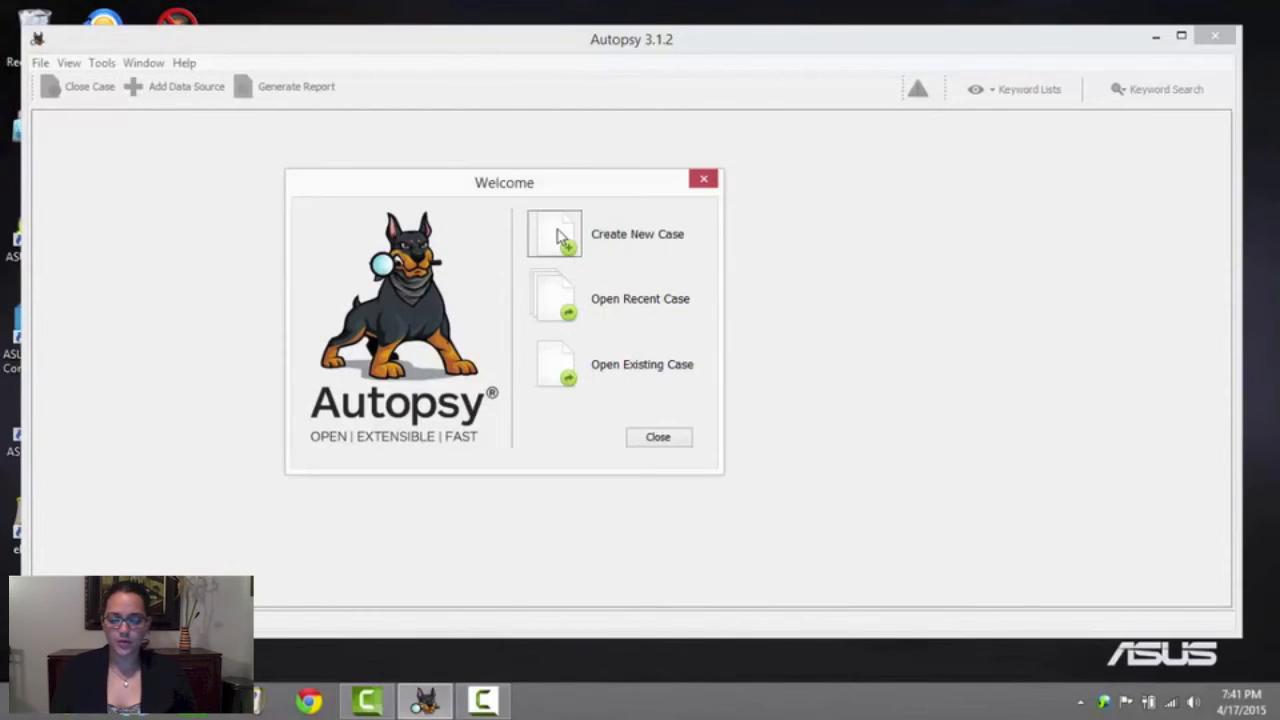
pyautogui.click(560, 236)
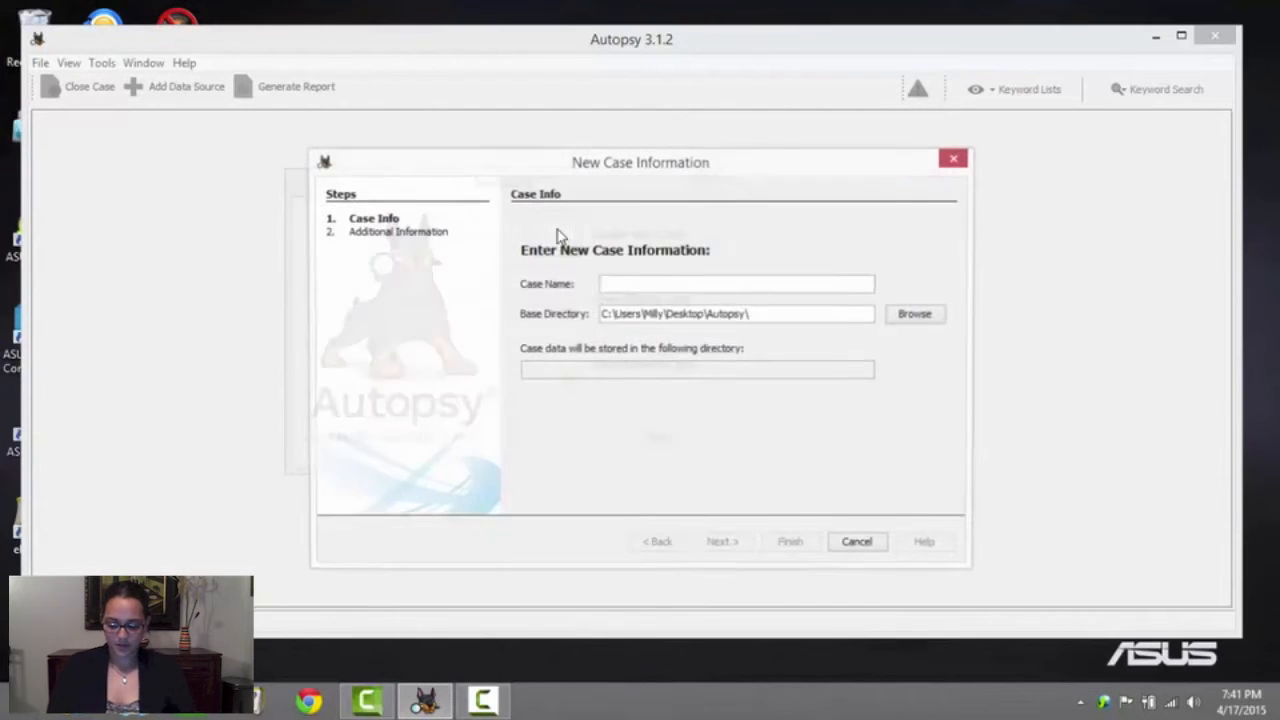
pyautogui.write('Jen')
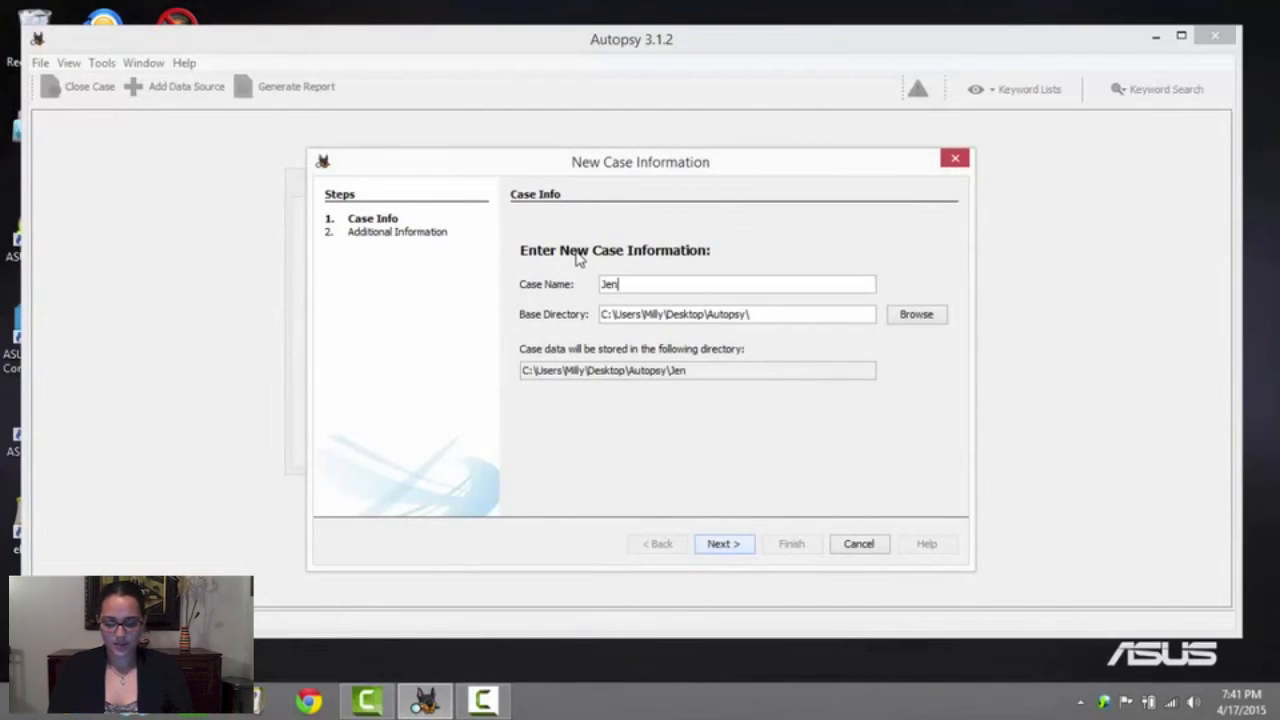
pyautogui.write("'s HDD")
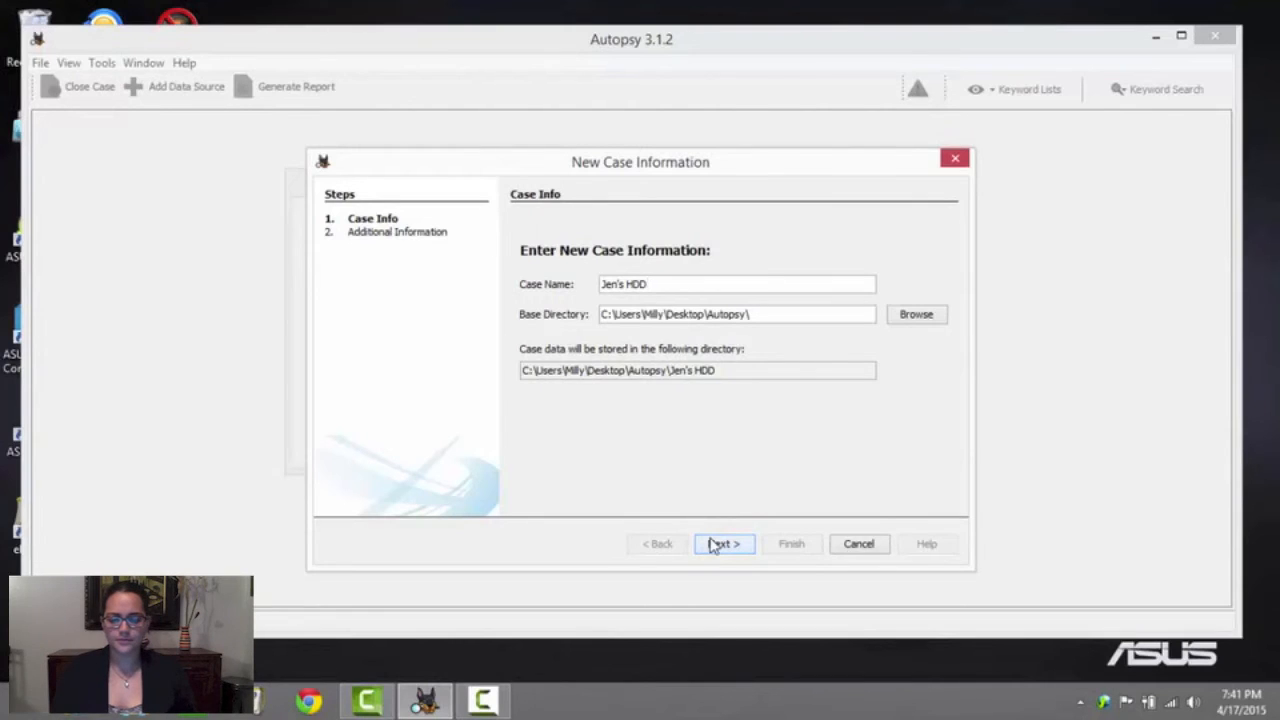
# Fill in the case number and the examiner's name as additional information, and finish creating the case
pyautogui.click(718, 544)
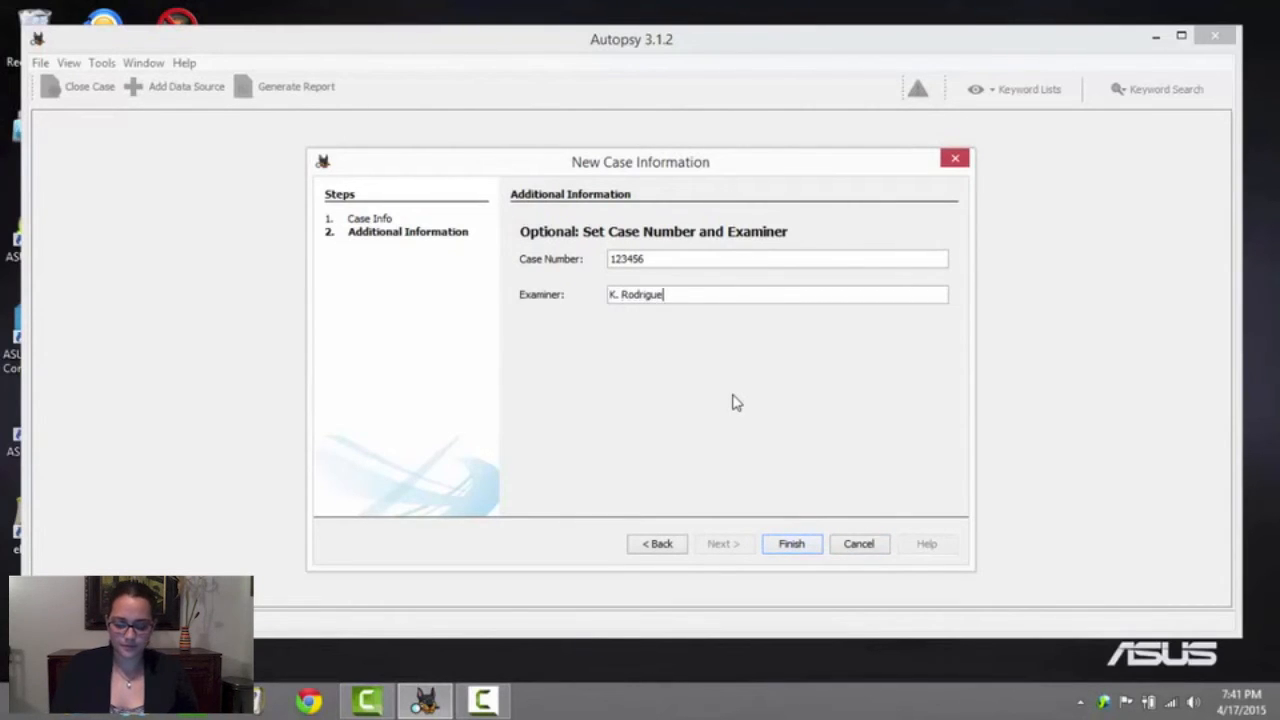
pyautogui.click(799, 548)
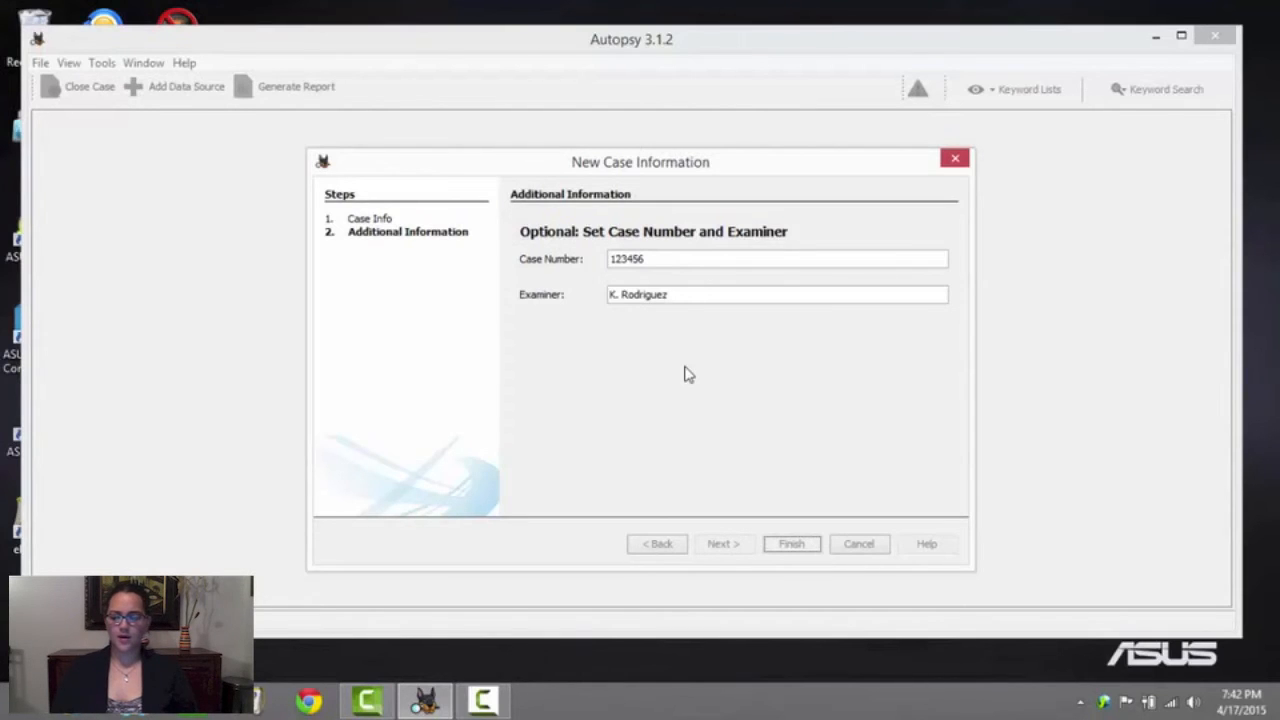
pyautogui.press('Return')
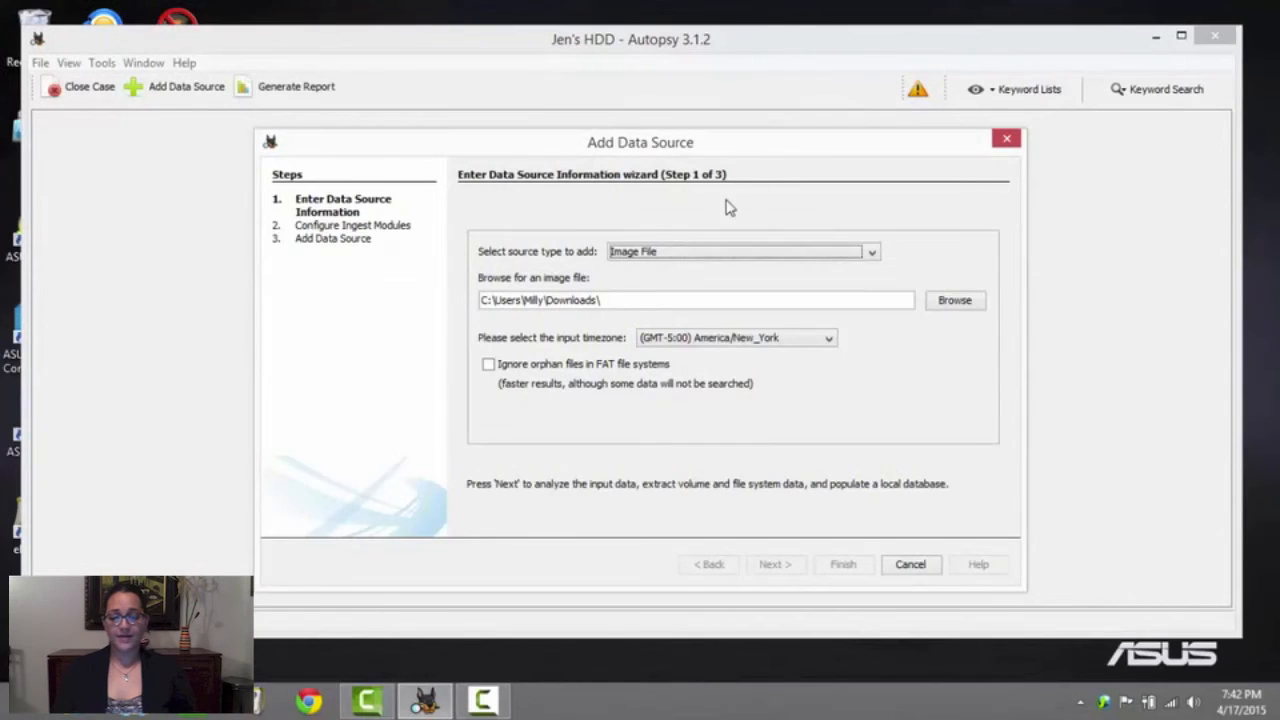
# Keep Image File as the data source type and choose gcfi-datacarve-fat.dd from the Downloads folder
pyautogui.click(689, 252)
pyautogui.click(733, 268)
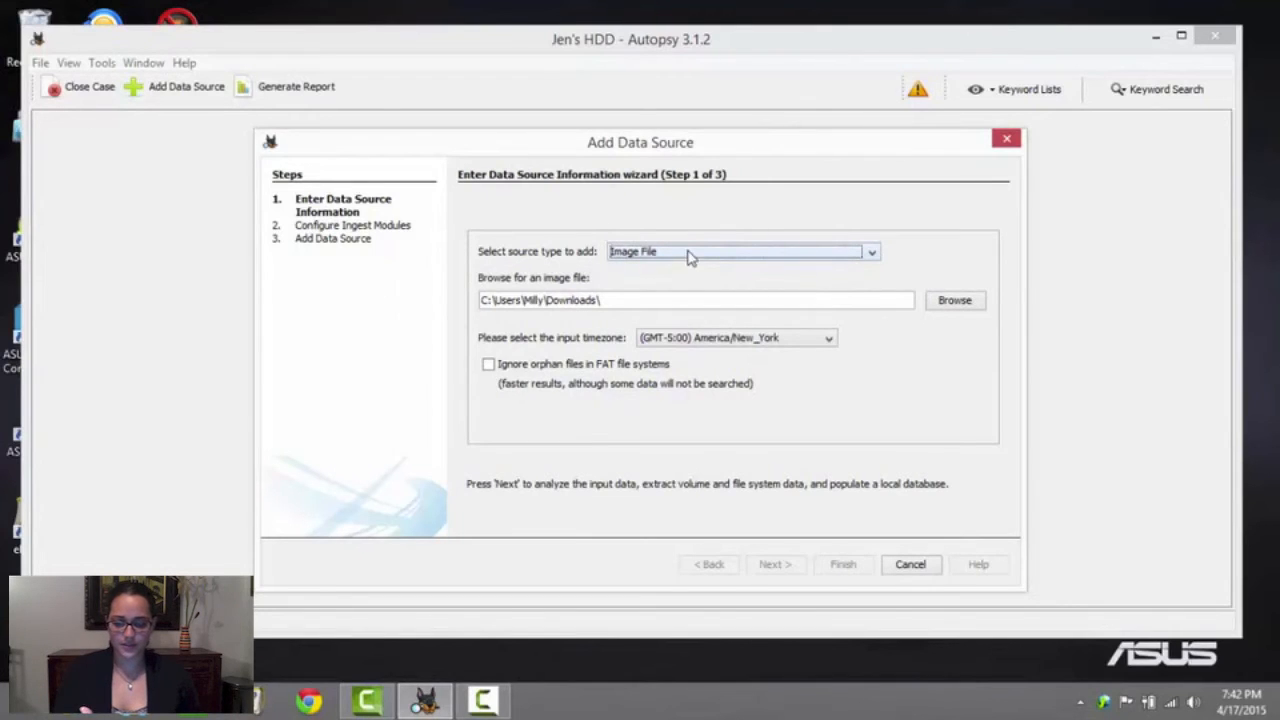
pyautogui.click(689, 257)
pyautogui.click(669, 256)
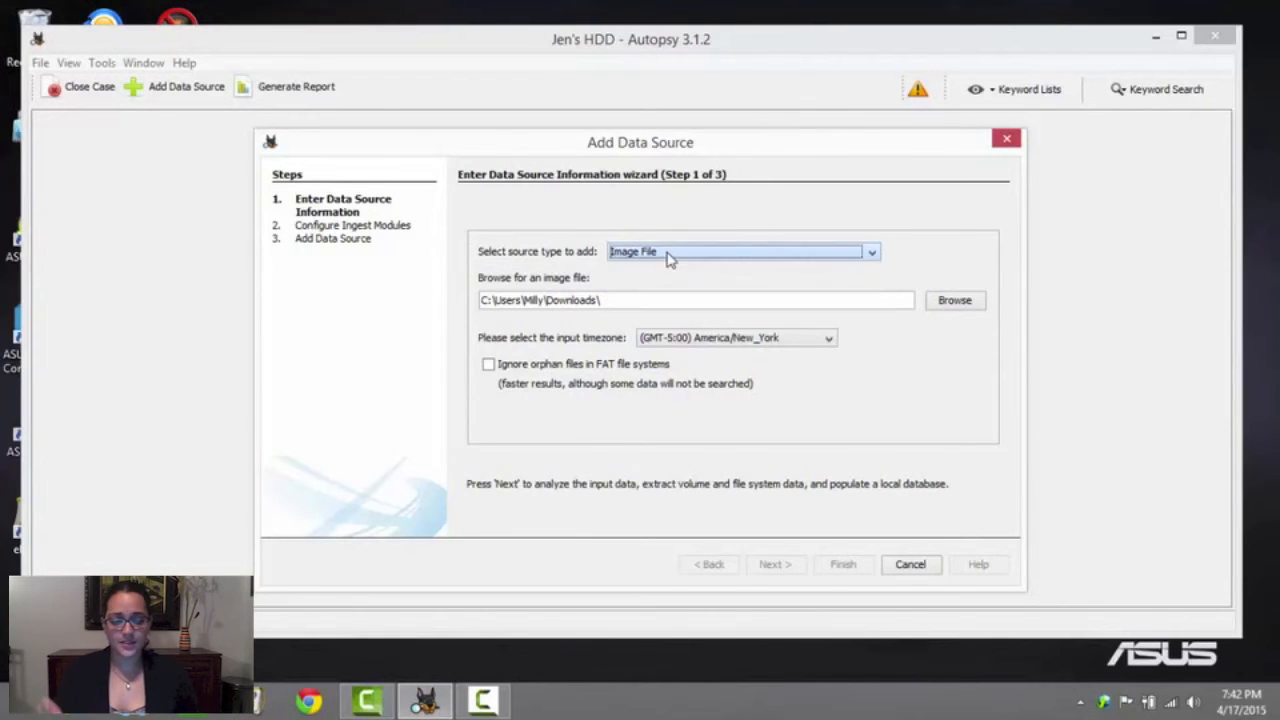
pyautogui.click(953, 301)
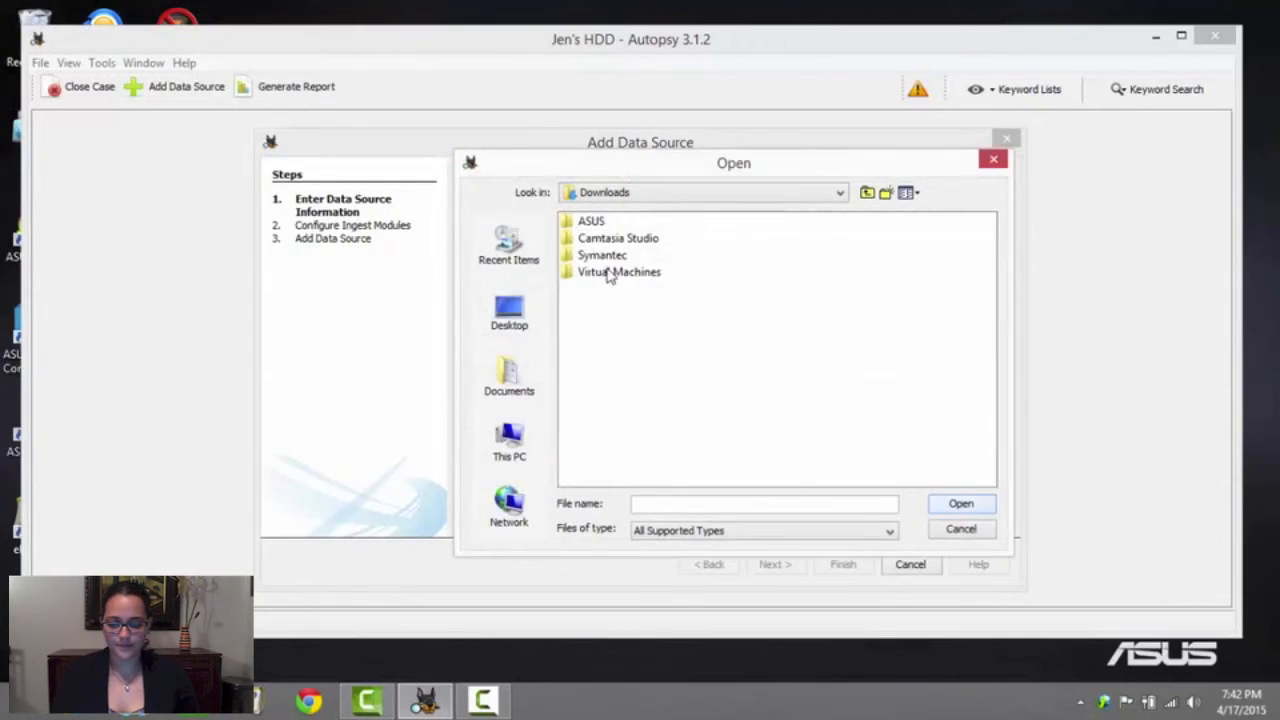
pyautogui.click(633, 241)
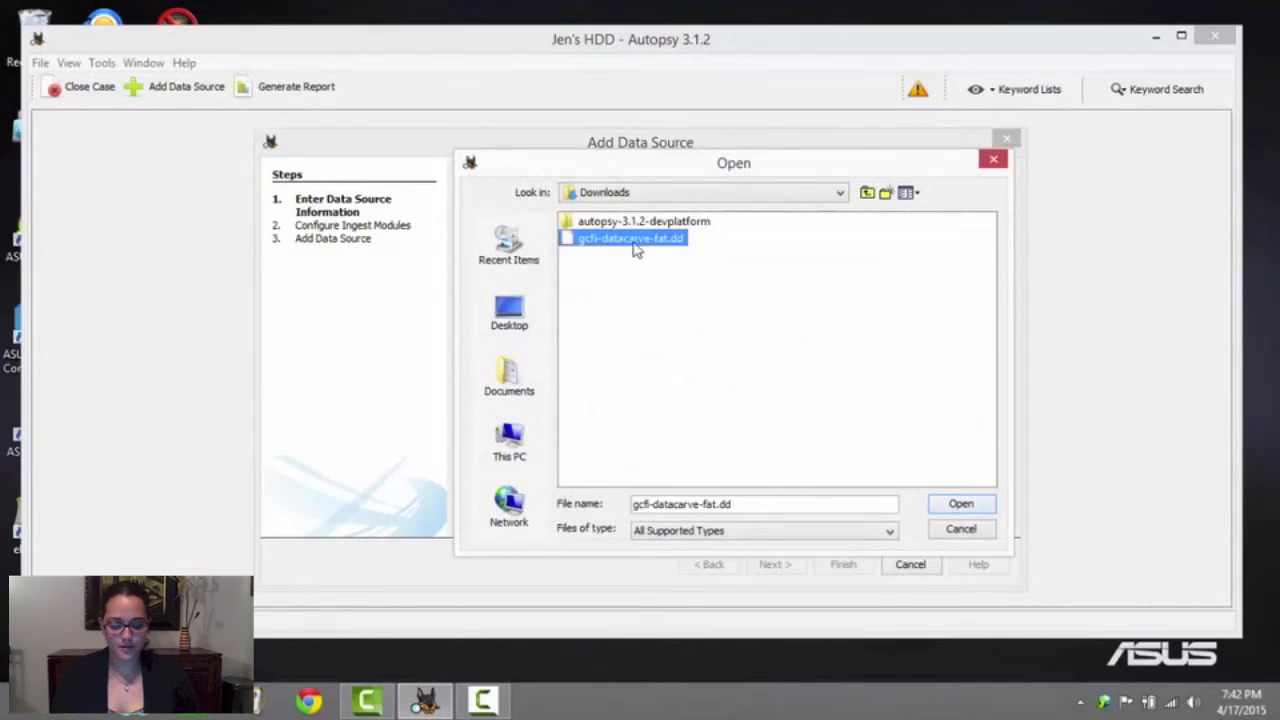
pyautogui.click(978, 507)
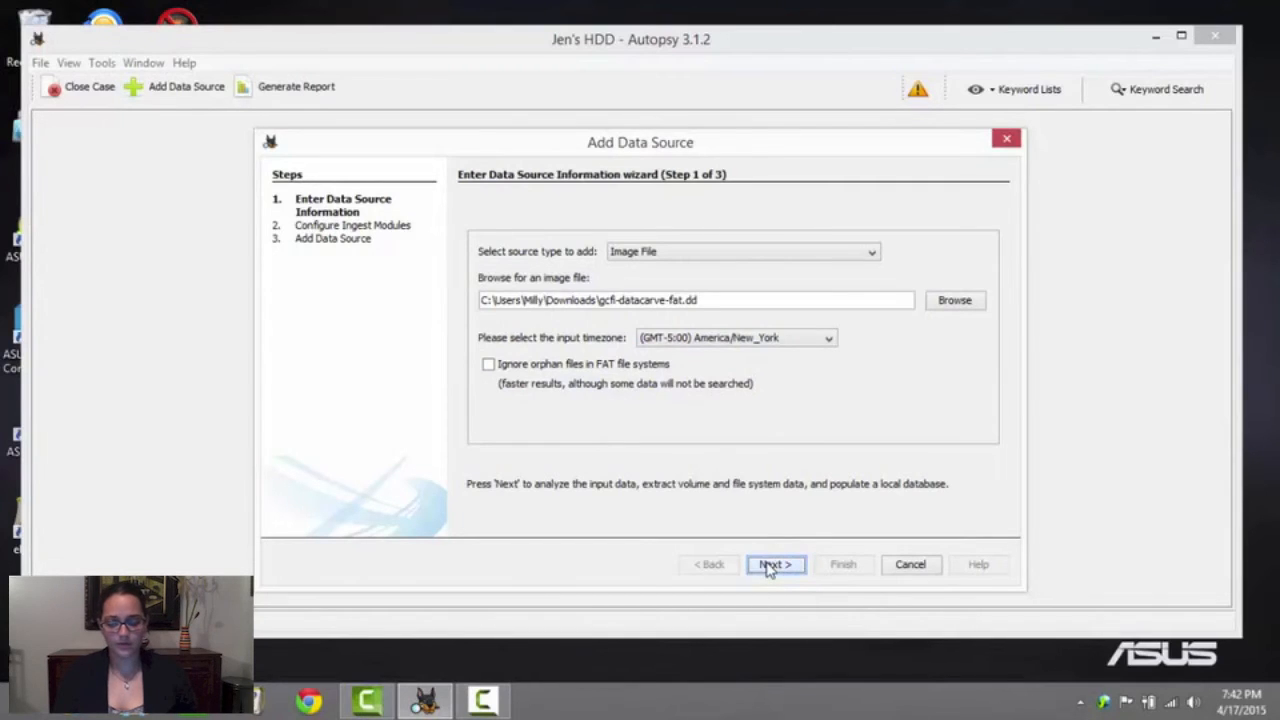
# Keep all ingest modules and unallocated space processing enabled, and finish adding the data source
pyautogui.click(772, 565)
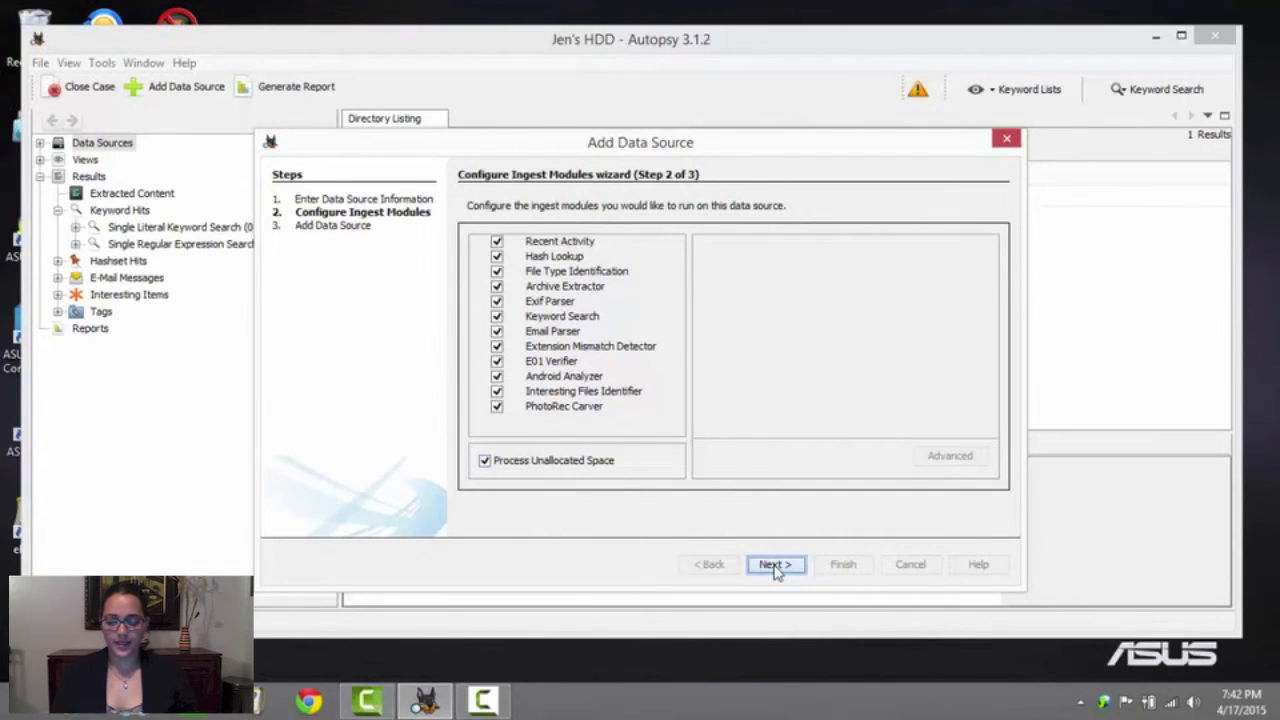
pyautogui.click(775, 566)
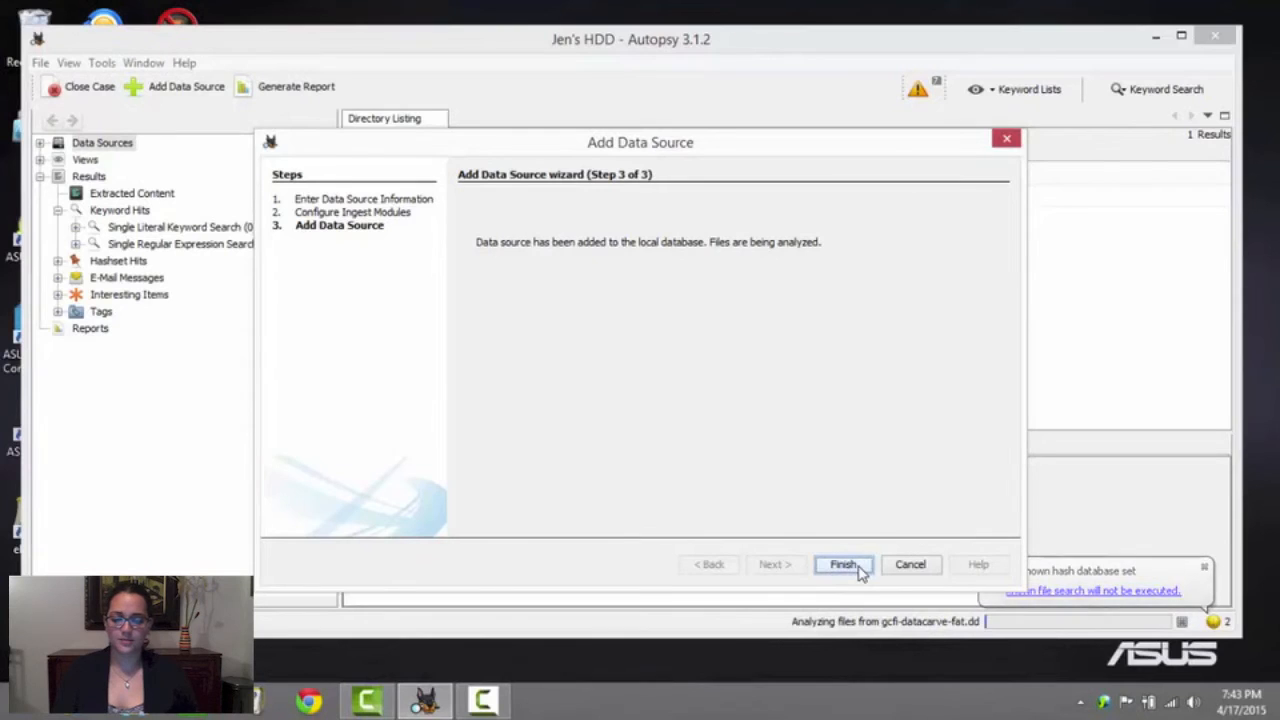
pyautogui.click(859, 568)
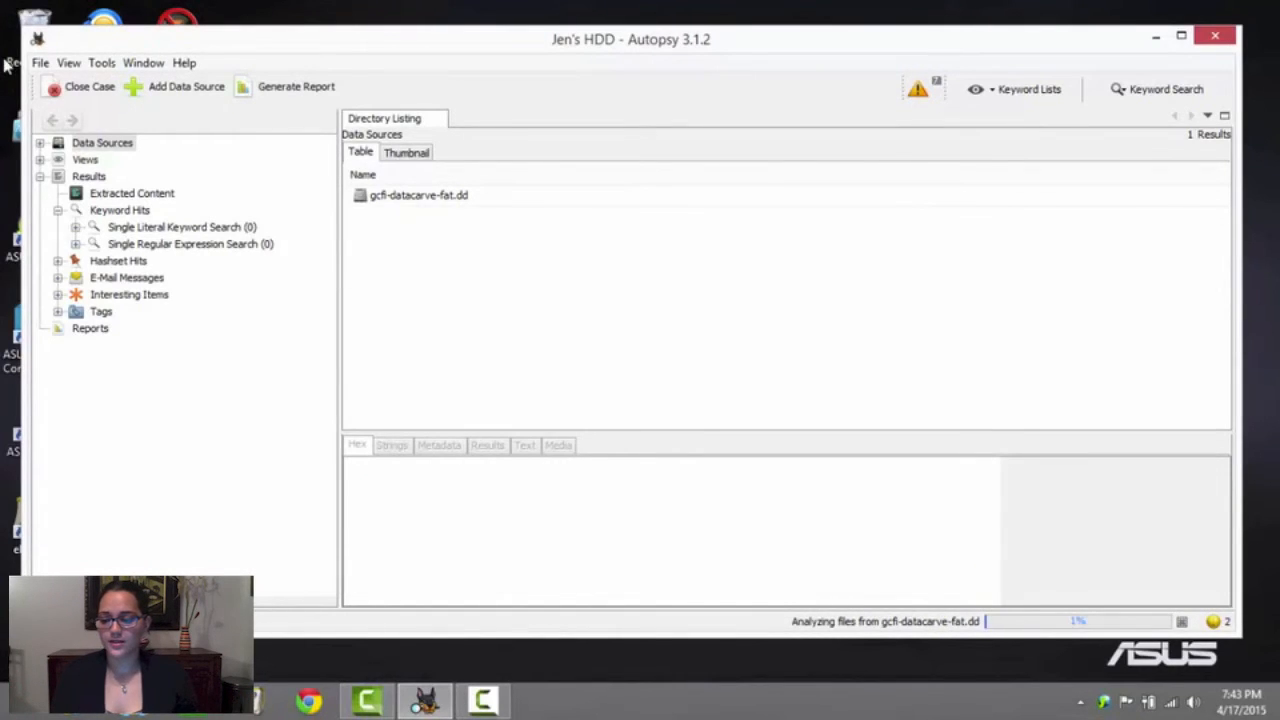
# List the contents of the gcfi-datacarve-fat.dd data source, and review its ingest module options without starting them
pyautogui.click(40, 143)
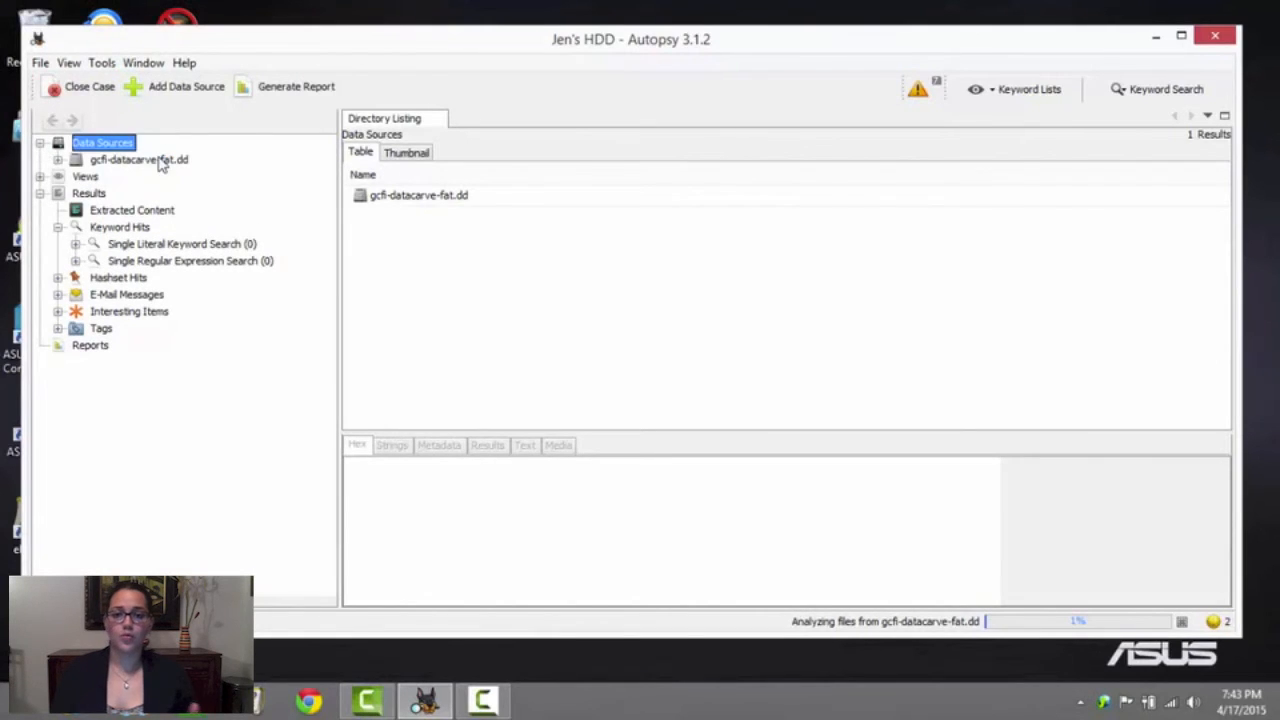
pyautogui.click(158, 160)
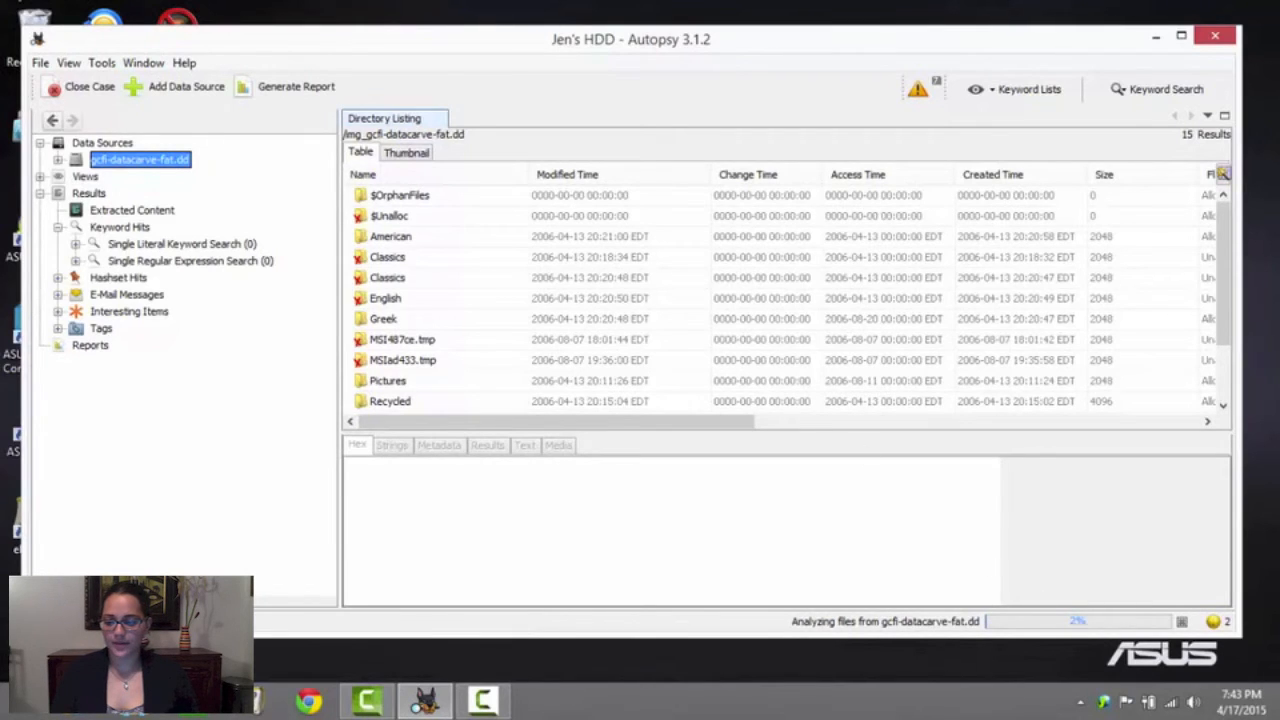
pyautogui.rightClick(145, 165)
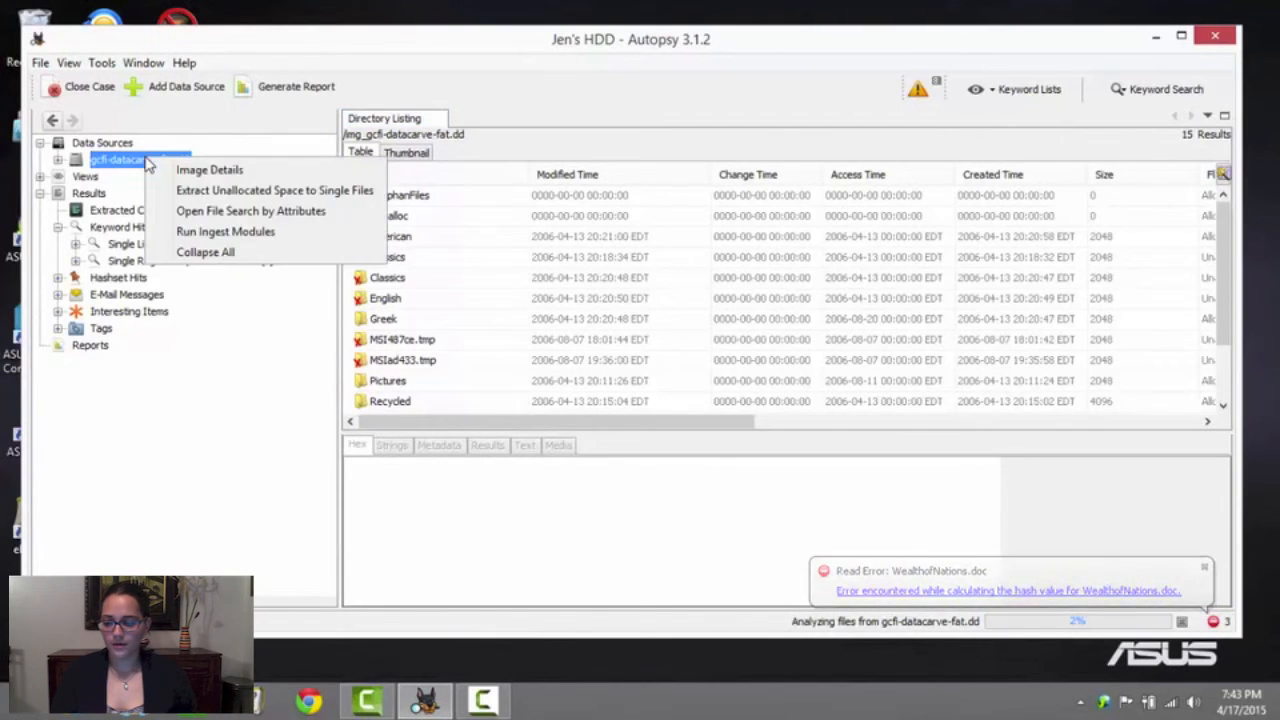
pyautogui.click(230, 232)
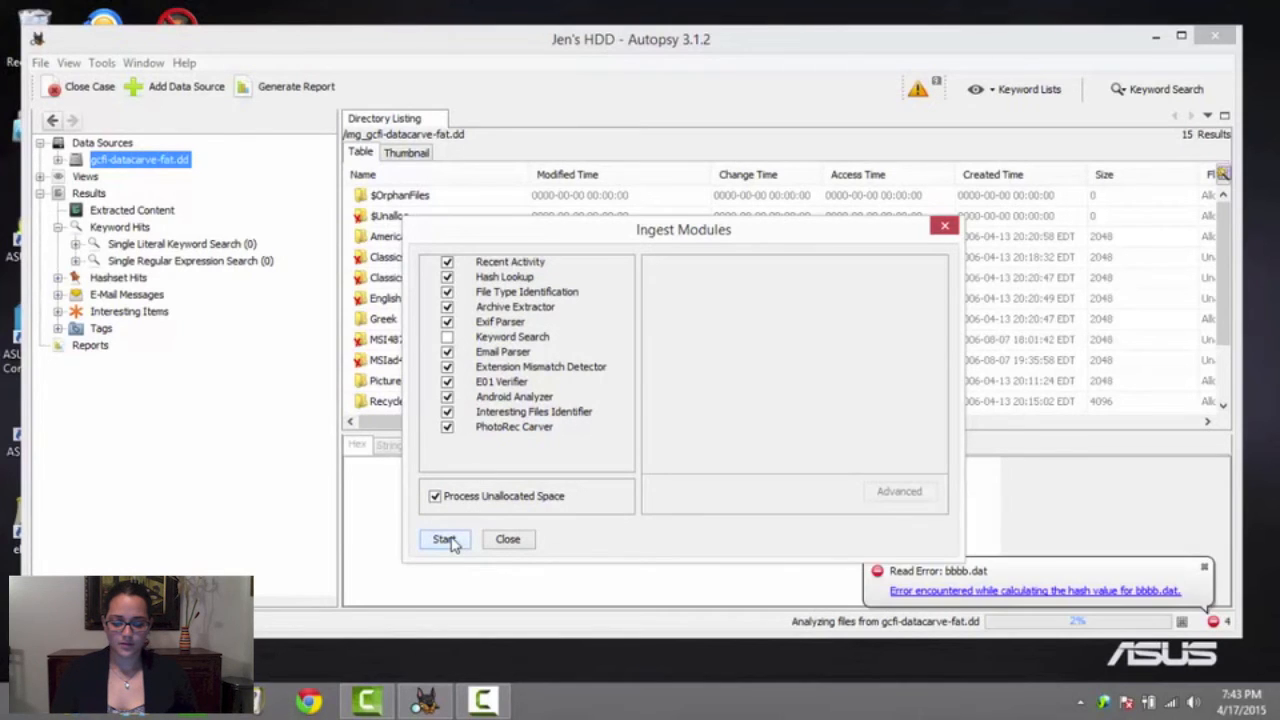
pyautogui.click(944, 226)
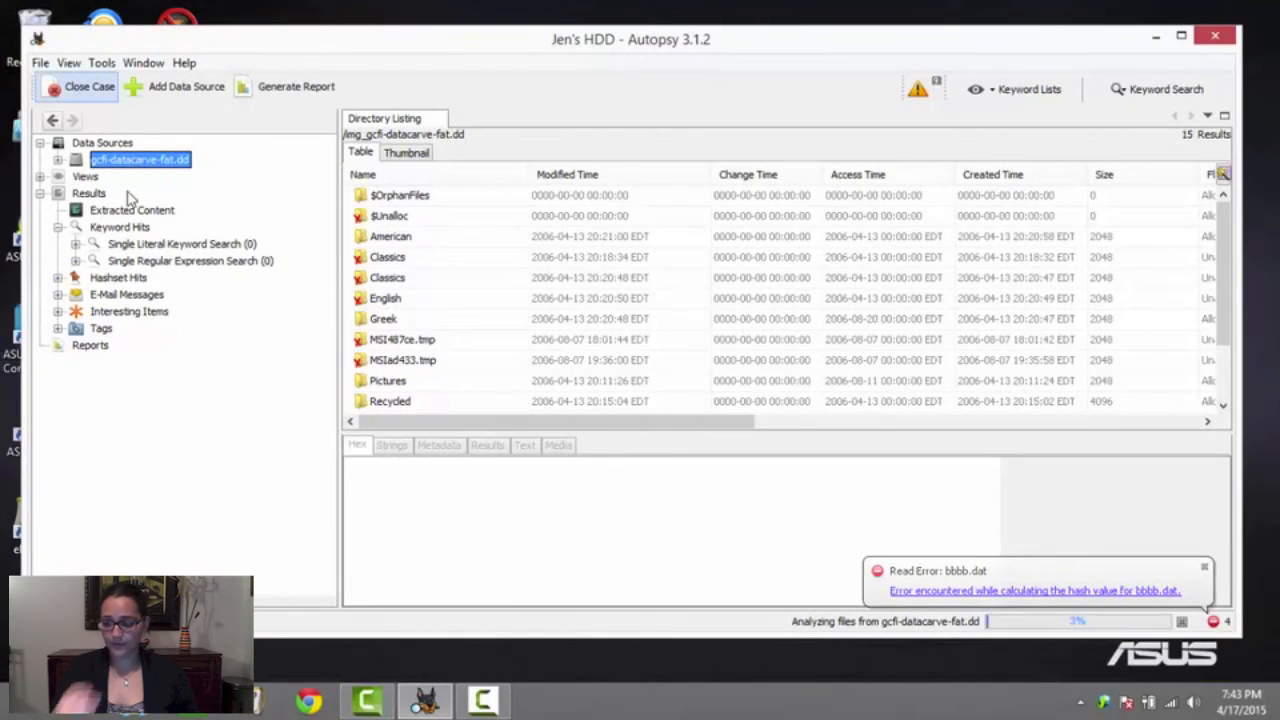
# Expand the gcfi-datacarve-fat.dd folder tree, look into both Classics folders, and list the files in Classics/English
pyautogui.click(57, 159)
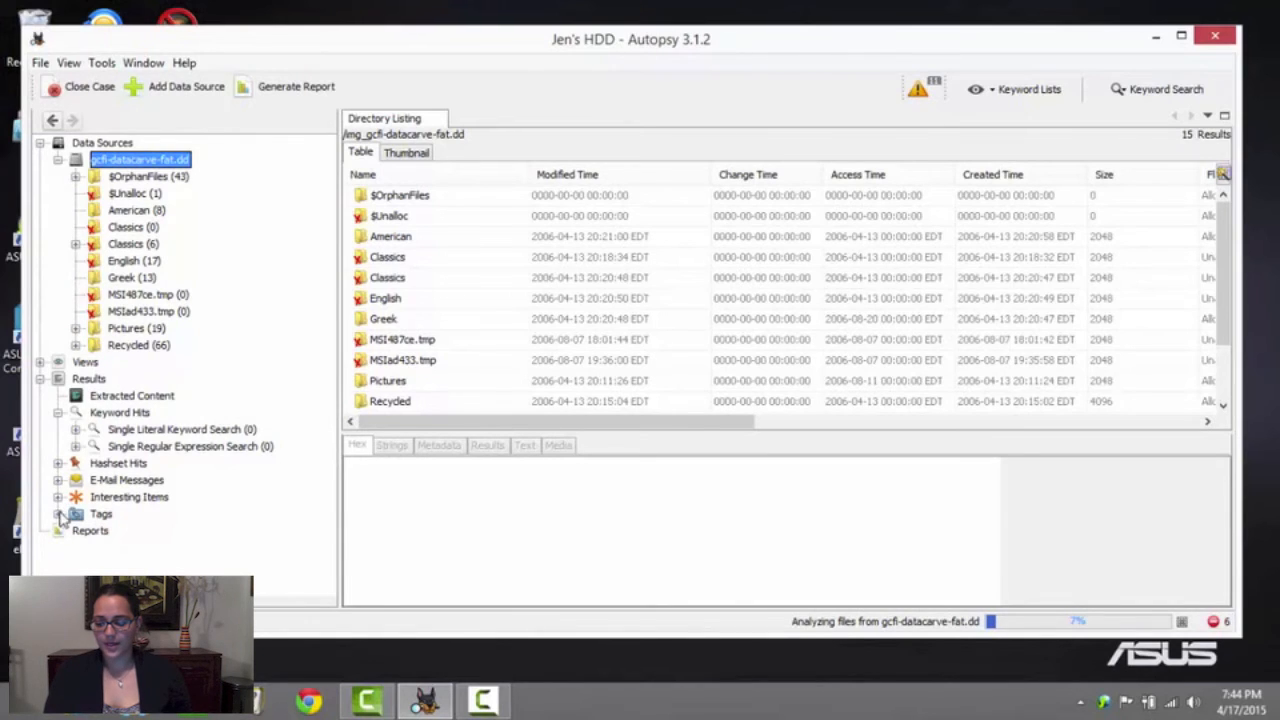
pyautogui.click(58, 513)
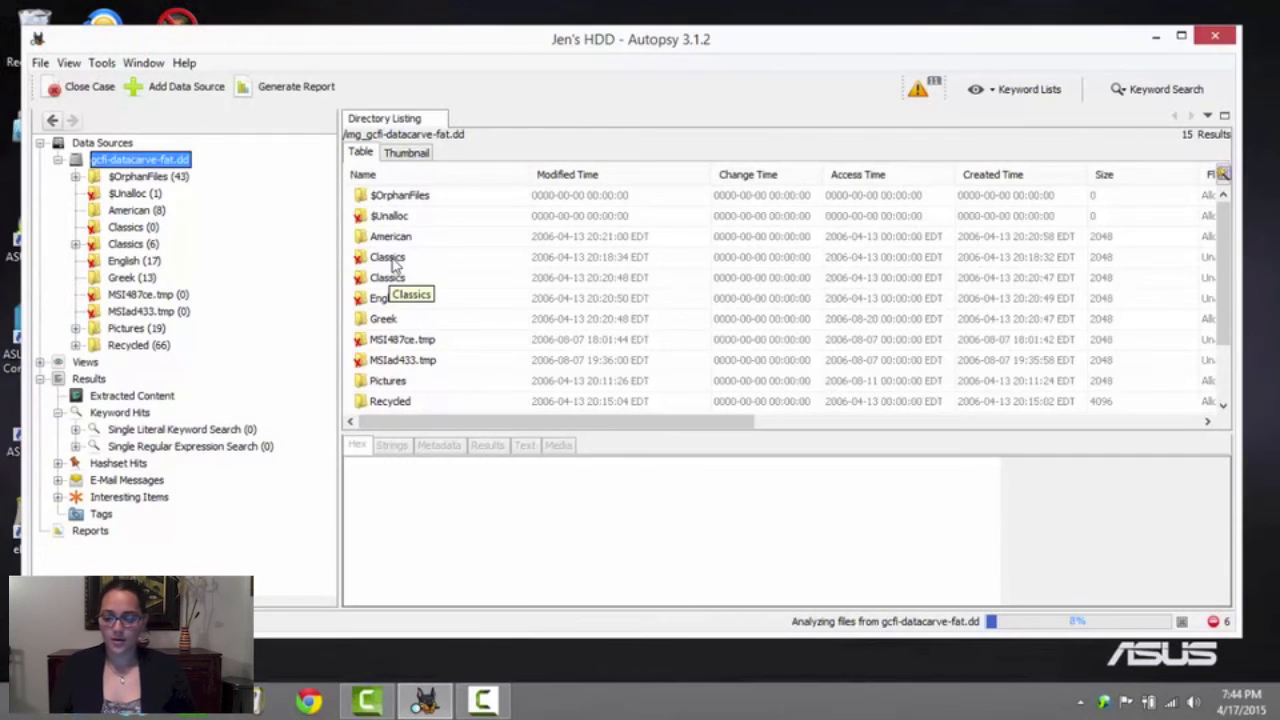
pyautogui.doubleClick(393, 260)
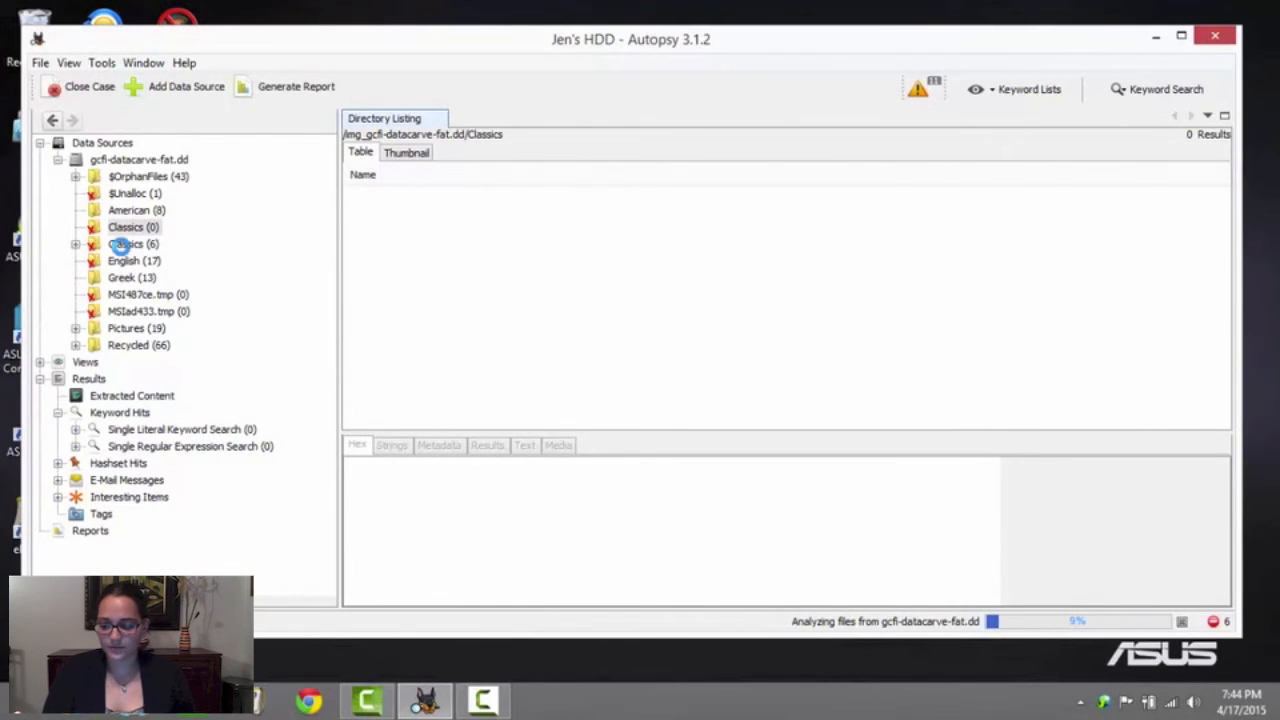
pyautogui.click(118, 245)
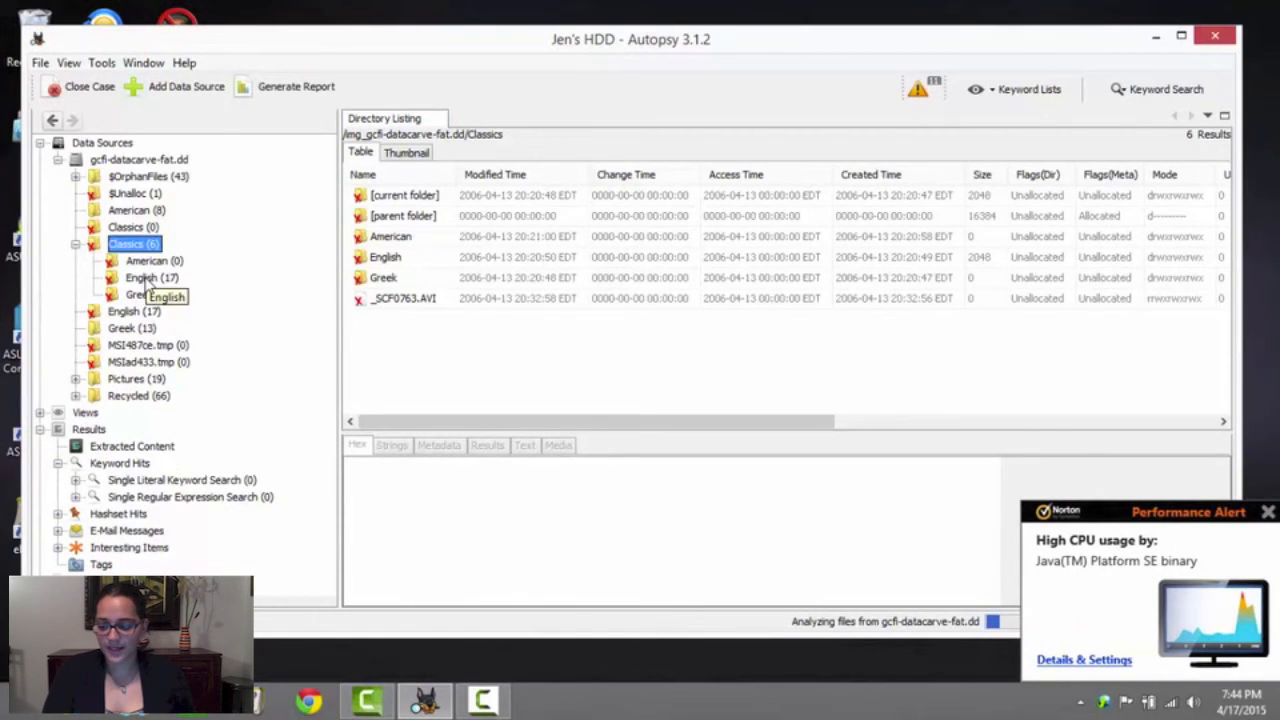
pyautogui.click(148, 278)
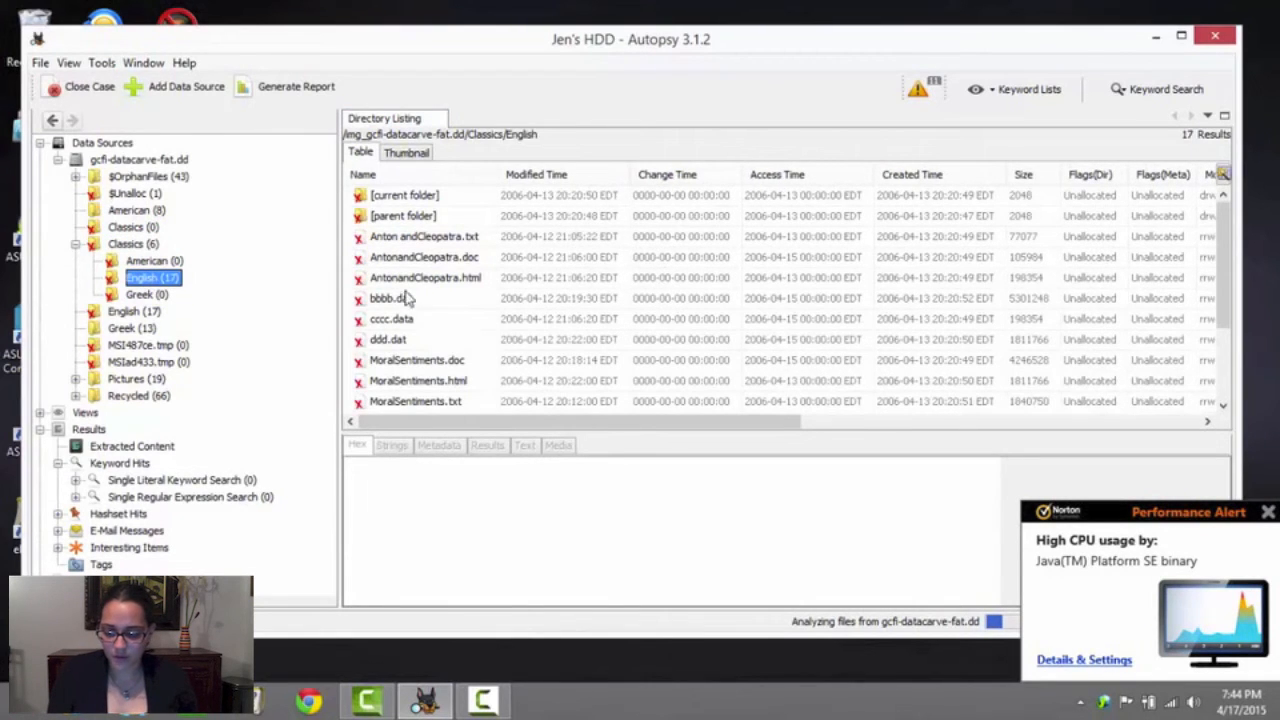
# Examine the metadata of AntonandCleopatra.doc in Classics/English, including its timestamps, and highlight the MD5 label
pyautogui.click(424, 258)
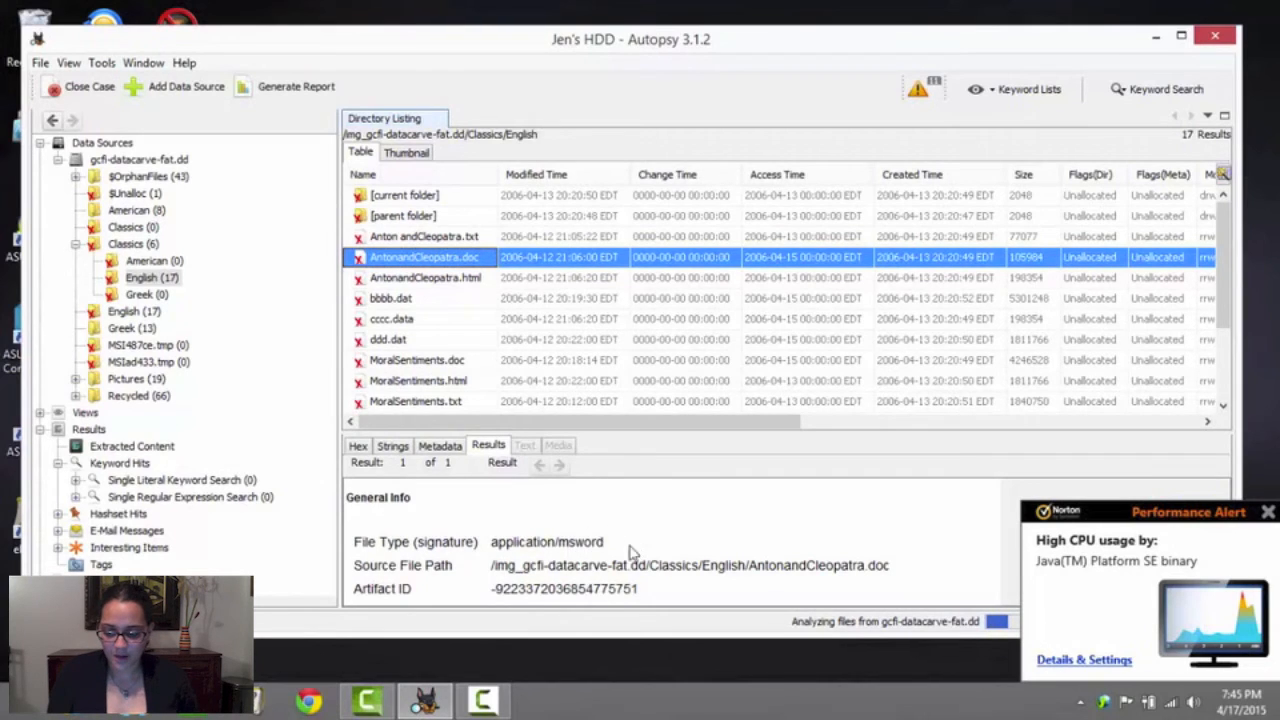
pyautogui.click(432, 445)
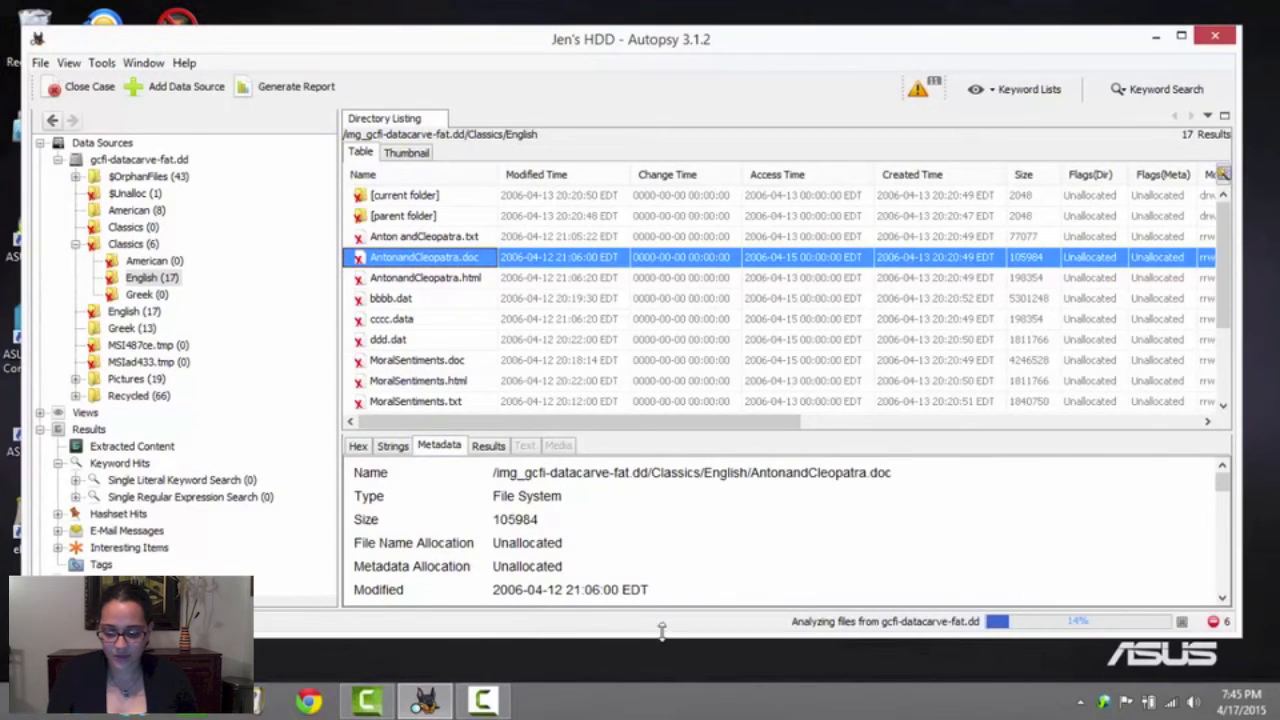
pyautogui.scroll(-1, 655, 588)
pyautogui.scroll(-1, 655, 588)
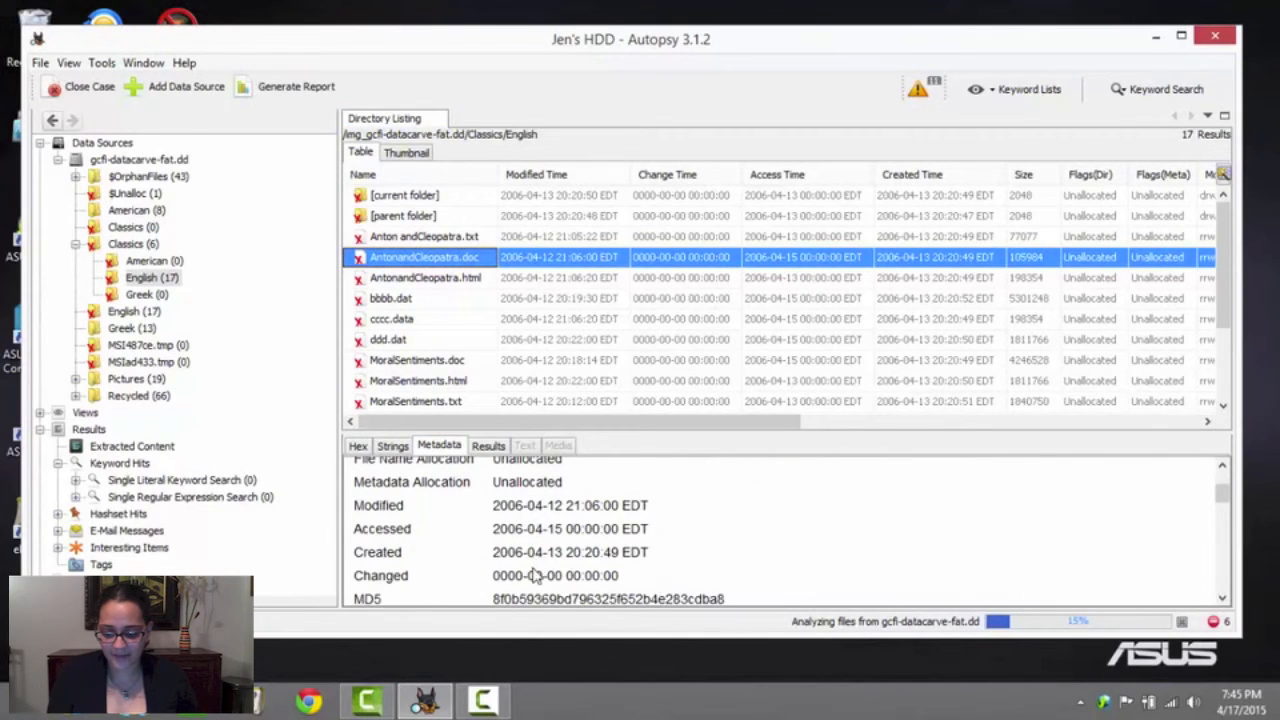
pyautogui.scroll(-1, 530, 570)
pyautogui.doubleClick(487, 558)
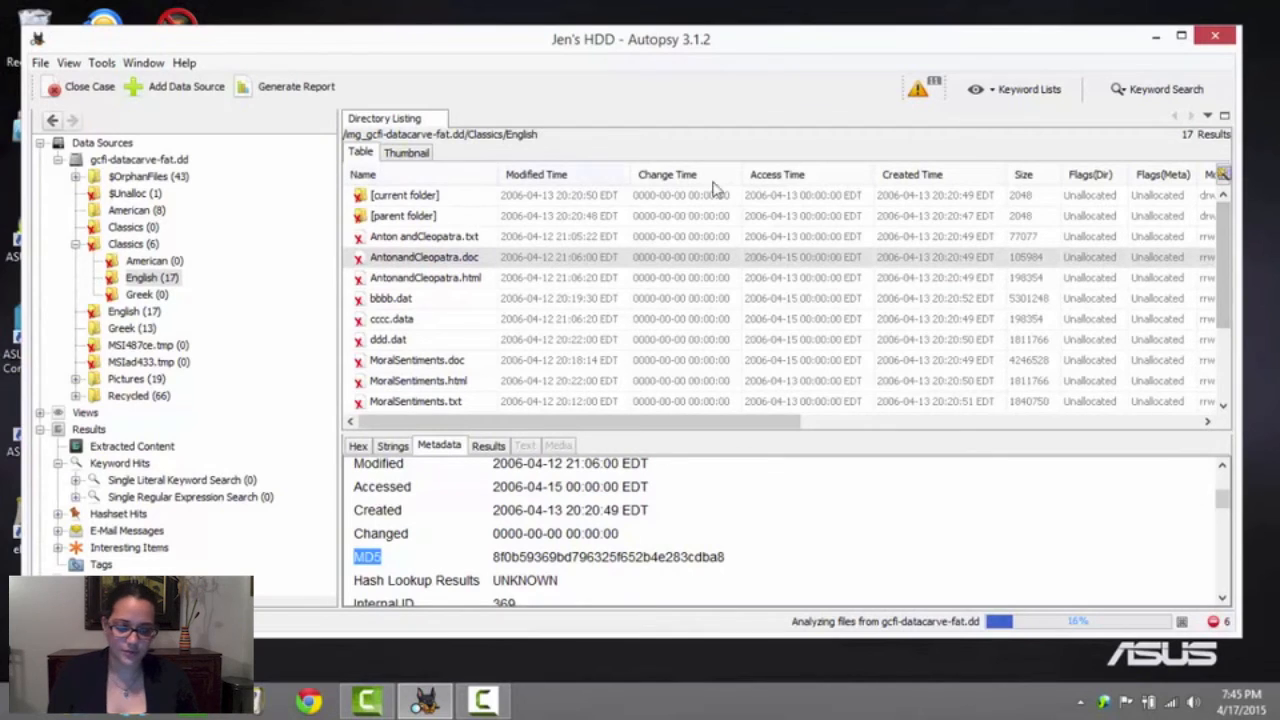
# Read through the rest of AntonandCleopatra.doc's metadata, including its Sleuth Kit istat directory entry, times and sectors
pyautogui.scroll(-3, 455, 517)
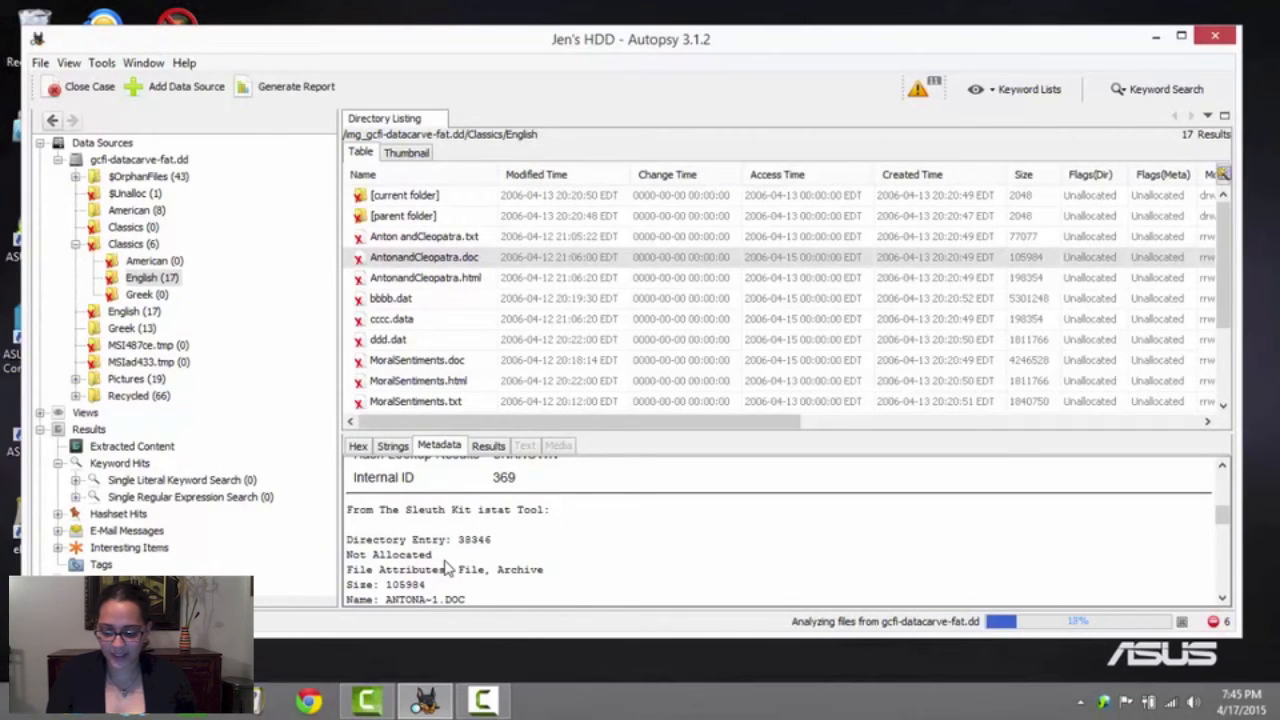
pyautogui.scroll(-3, 447, 567)
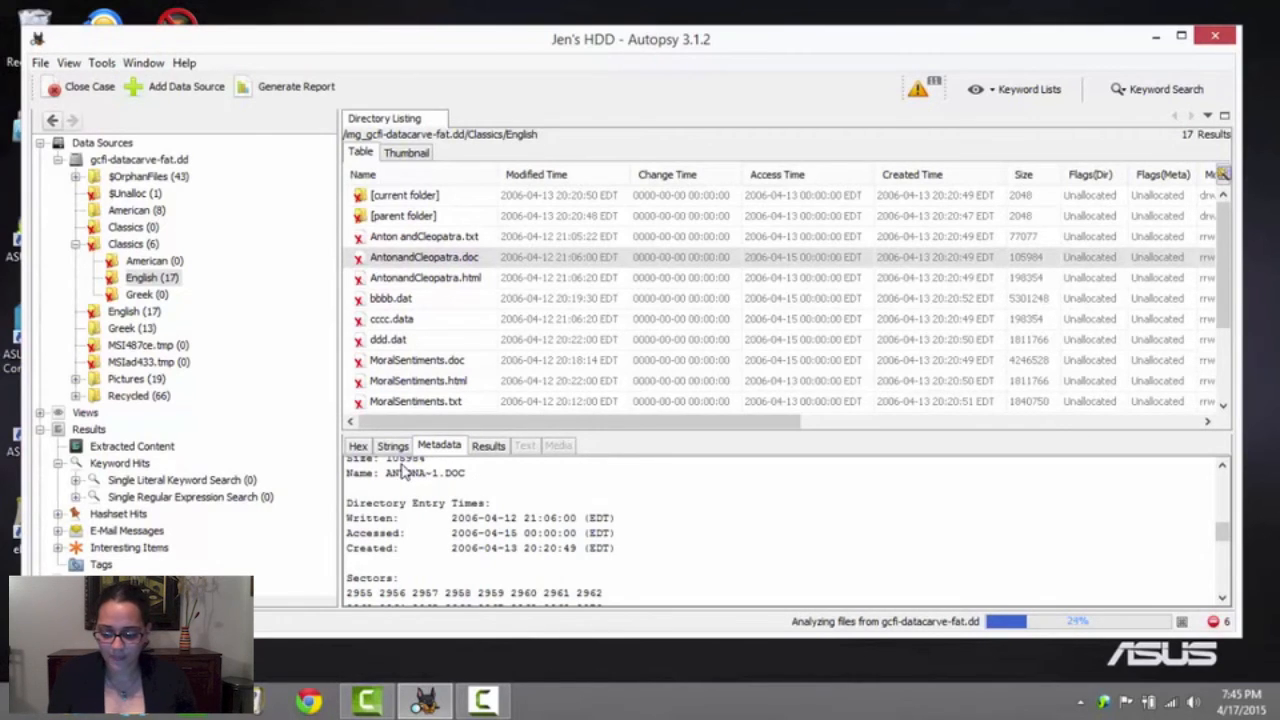
pyautogui.scroll(-1, 430, 500)
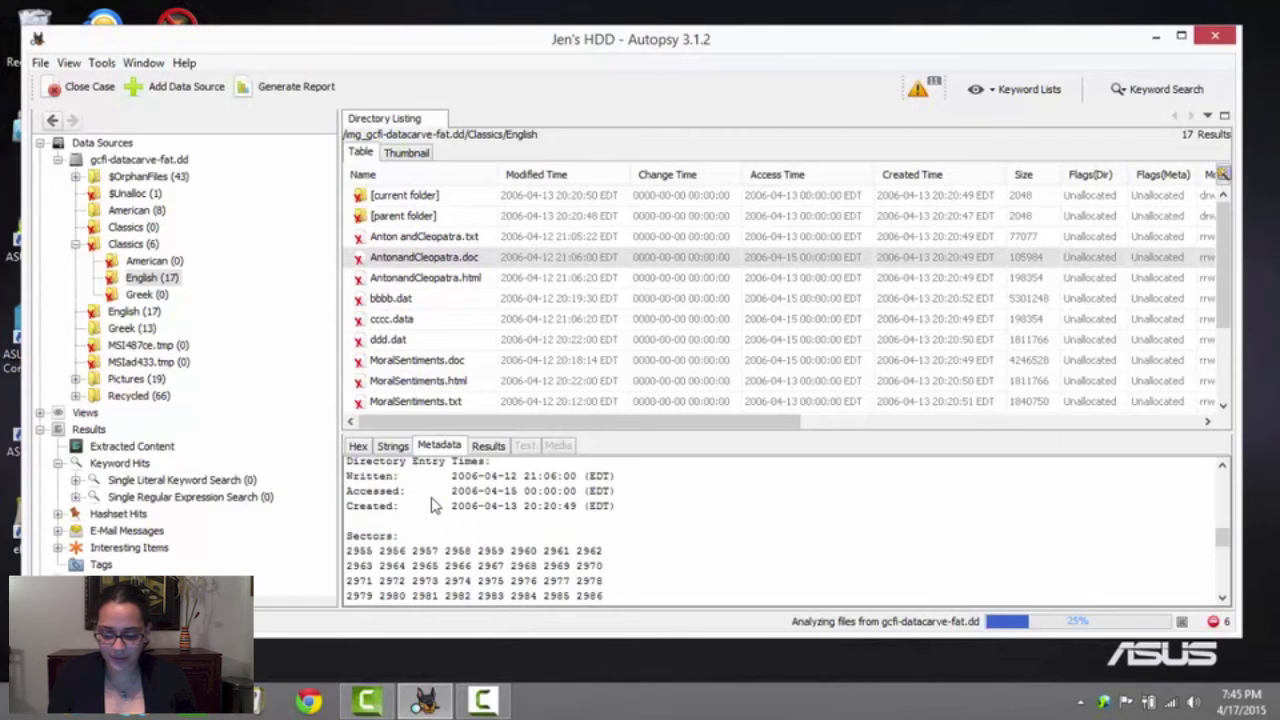
pyautogui.scroll(-5, 433, 505)
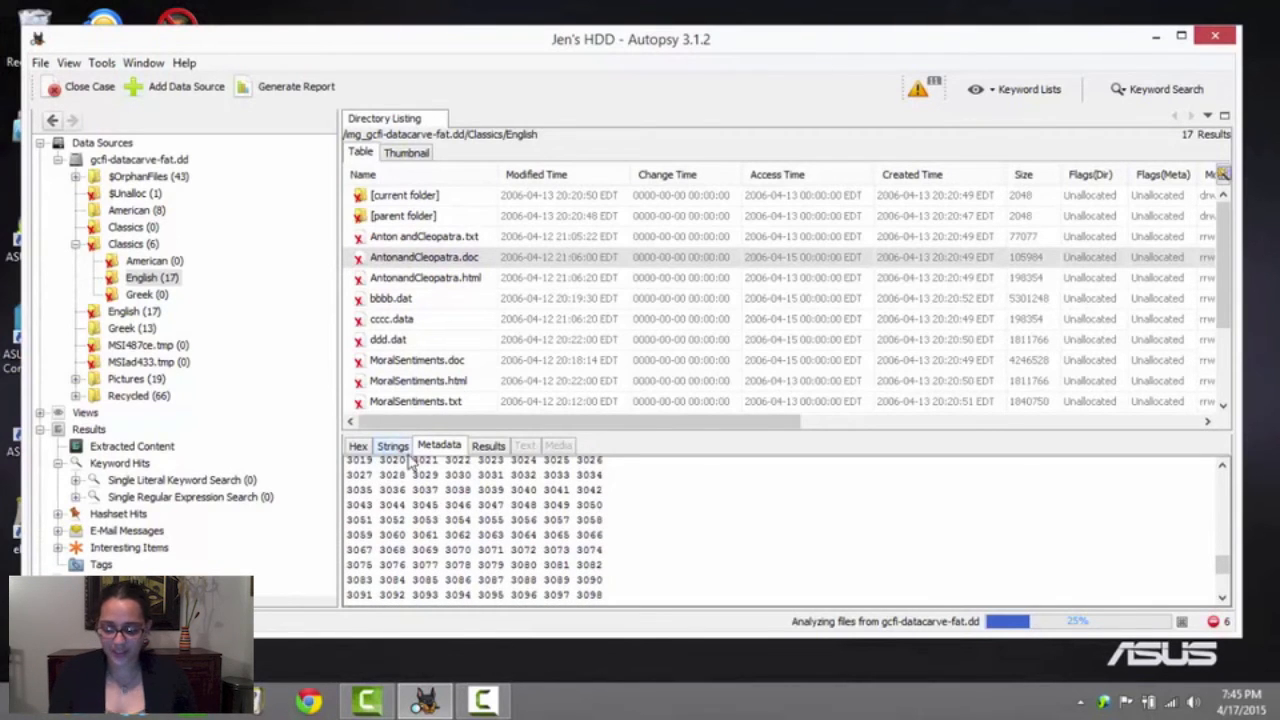
# Show the extracted strings of AntonandCleopatra.doc and read through the play's text on the first page
pyautogui.click(398, 450)
pyautogui.hotkey('ctrl', 'a')
pyautogui.click(509, 547)
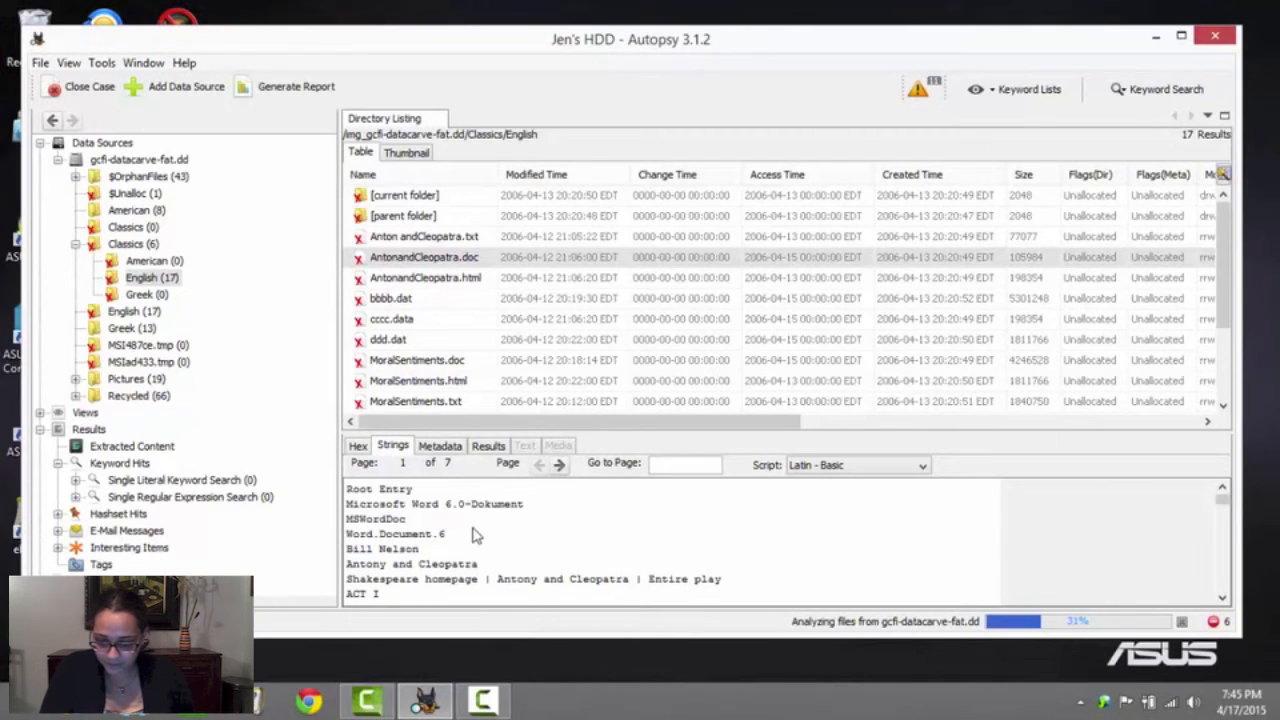
pyautogui.scroll(-1, 491, 547)
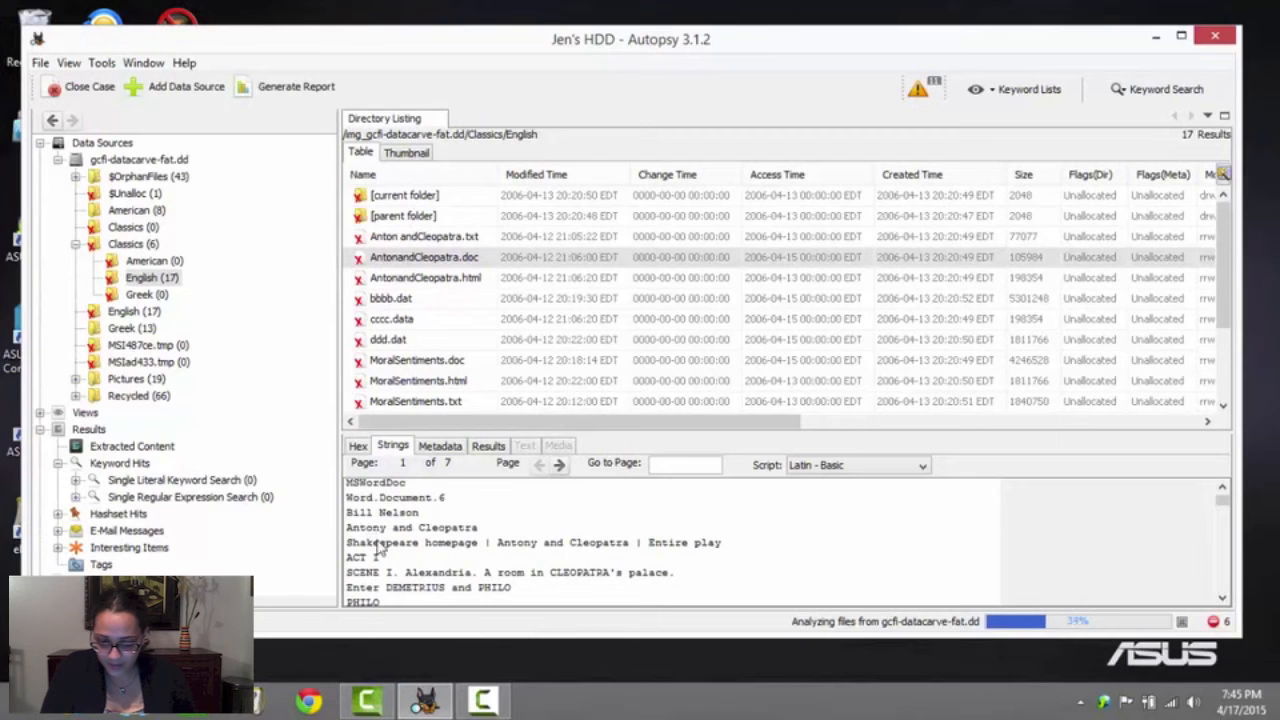
pyautogui.scroll(-6, 383, 537)
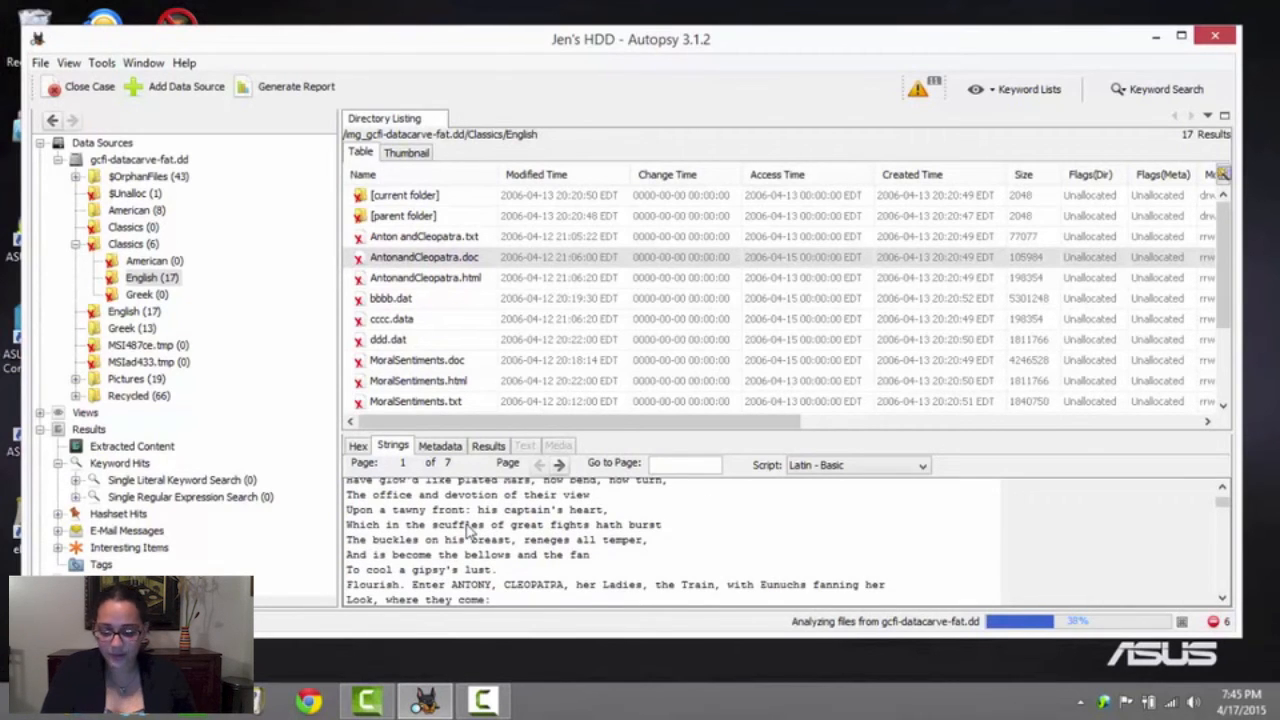
pyautogui.scroll(-4, 467, 530)
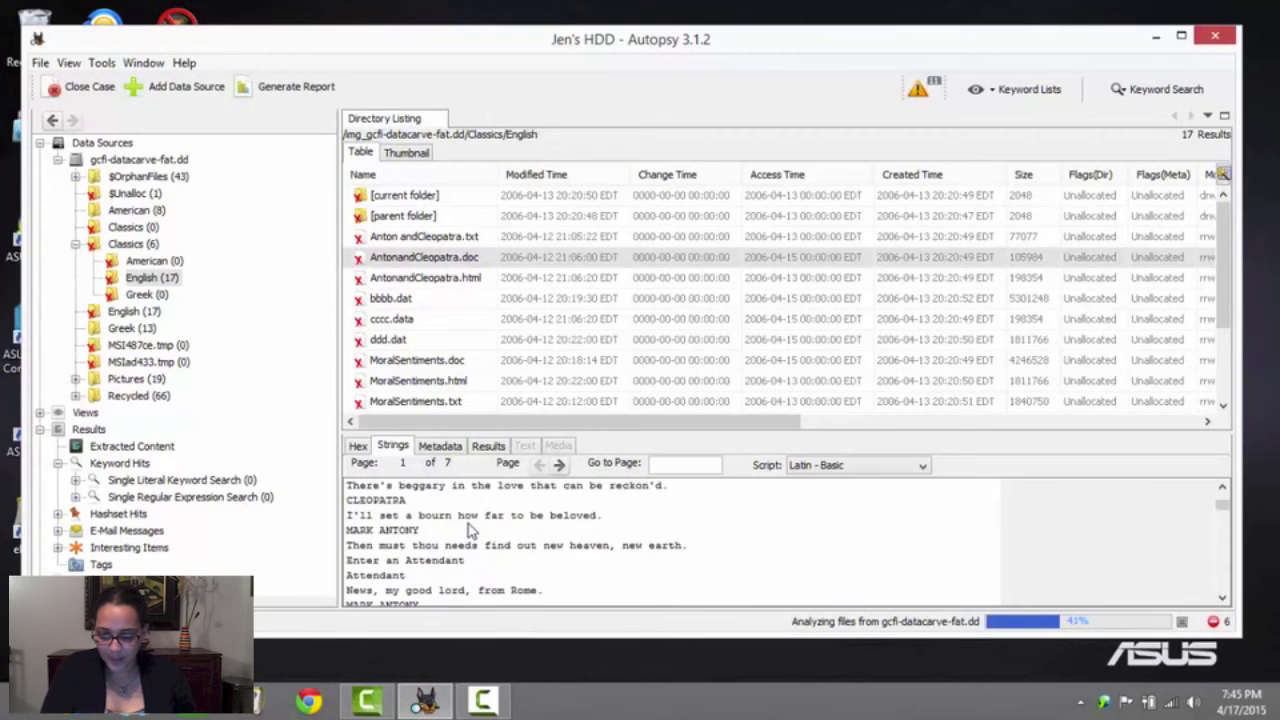
# Examine the extracted strings of MoralSentiments.txt in Classics/English and highlight the FUJIFILM camera entry
pyautogui.click(416, 281)
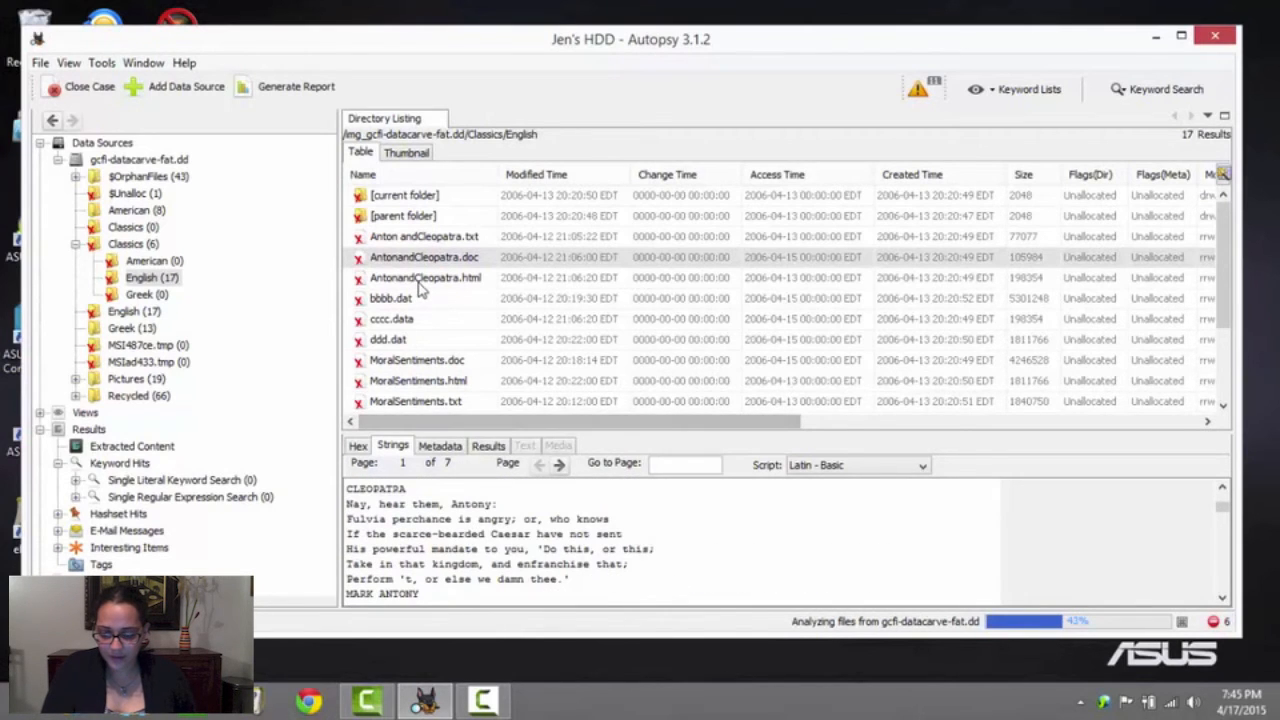
pyautogui.click(409, 364)
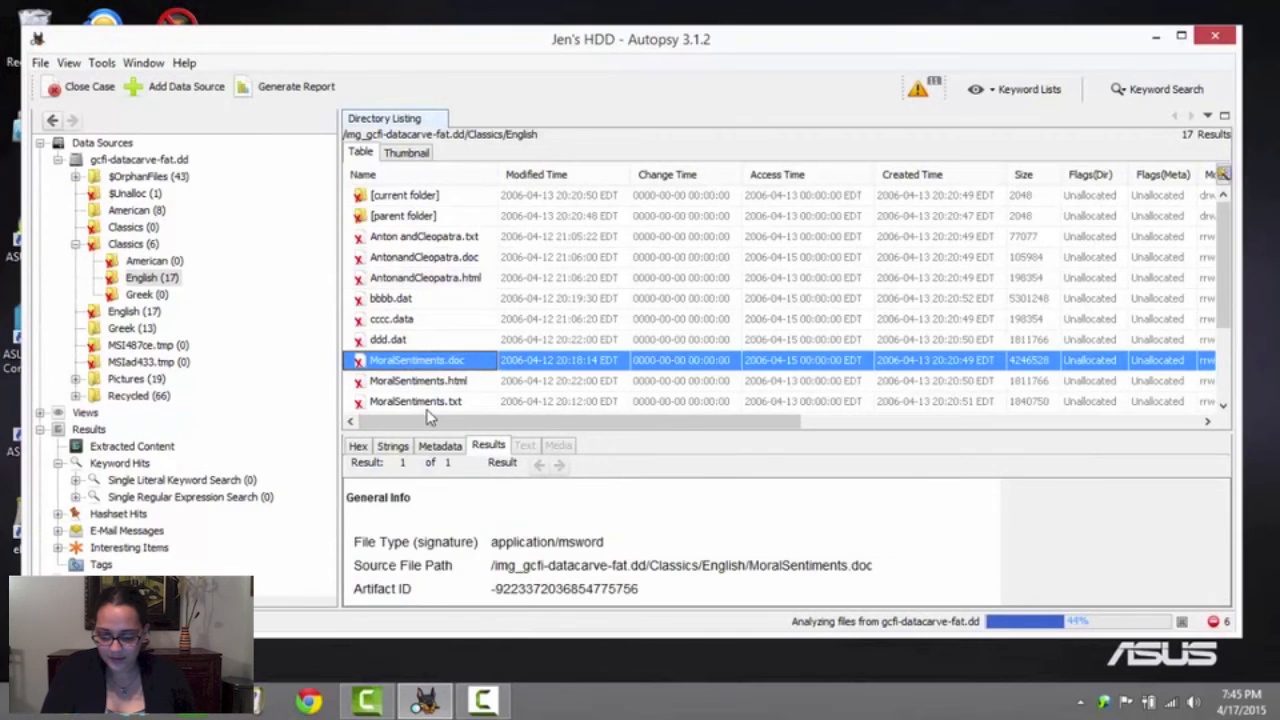
pyautogui.click(430, 402)
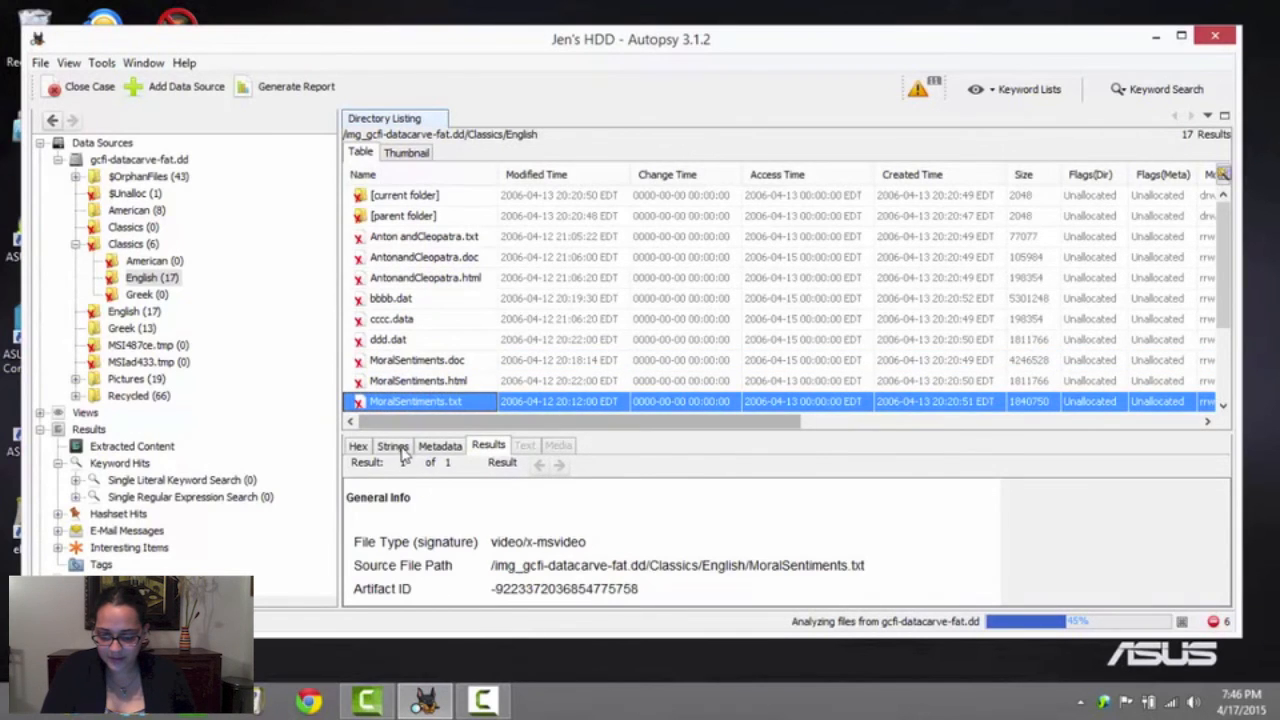
pyautogui.click(393, 446)
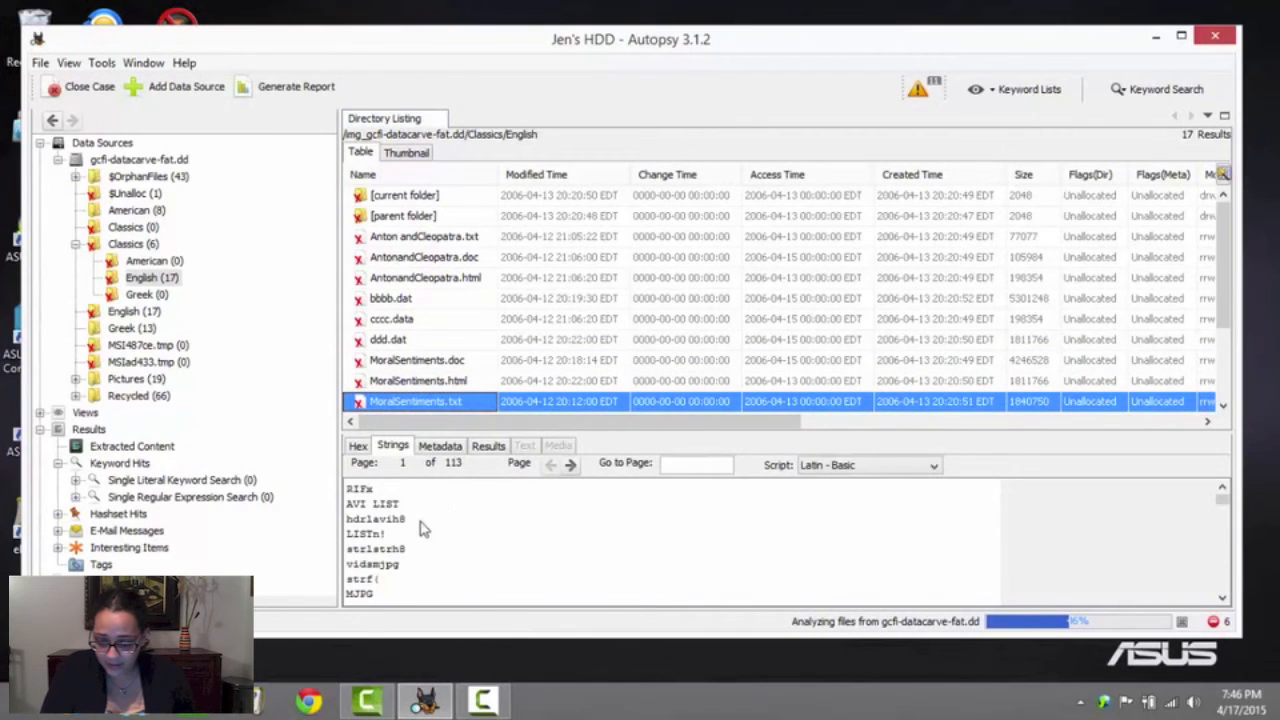
pyautogui.scroll(-5, 405, 548)
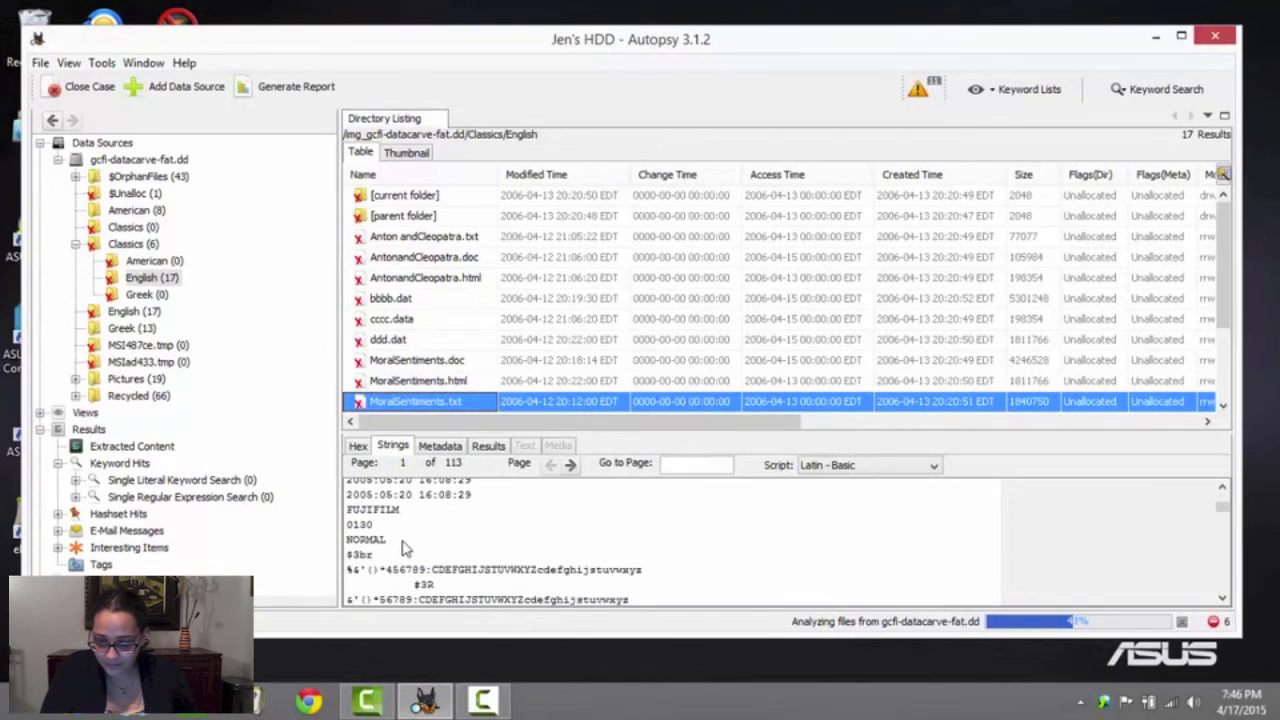
pyautogui.scroll(-1, 415, 525)
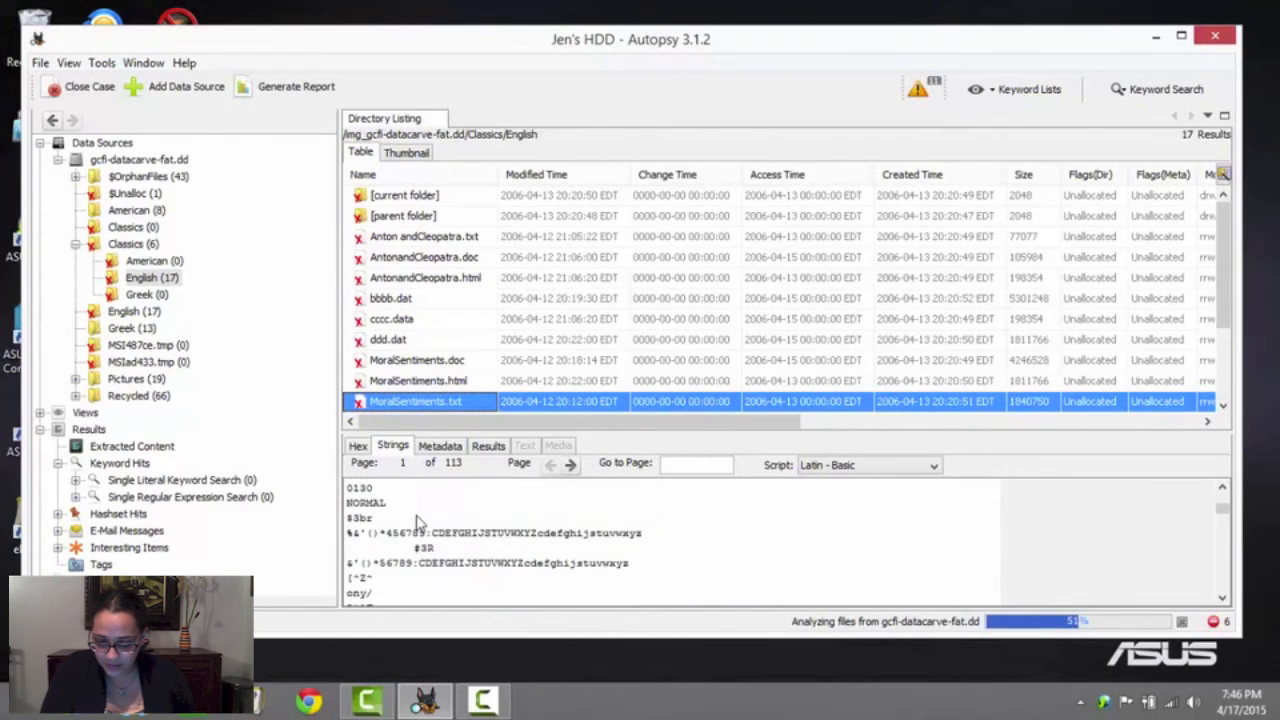
pyautogui.scroll(-2, 418, 522)
pyautogui.scroll(4, 420, 540)
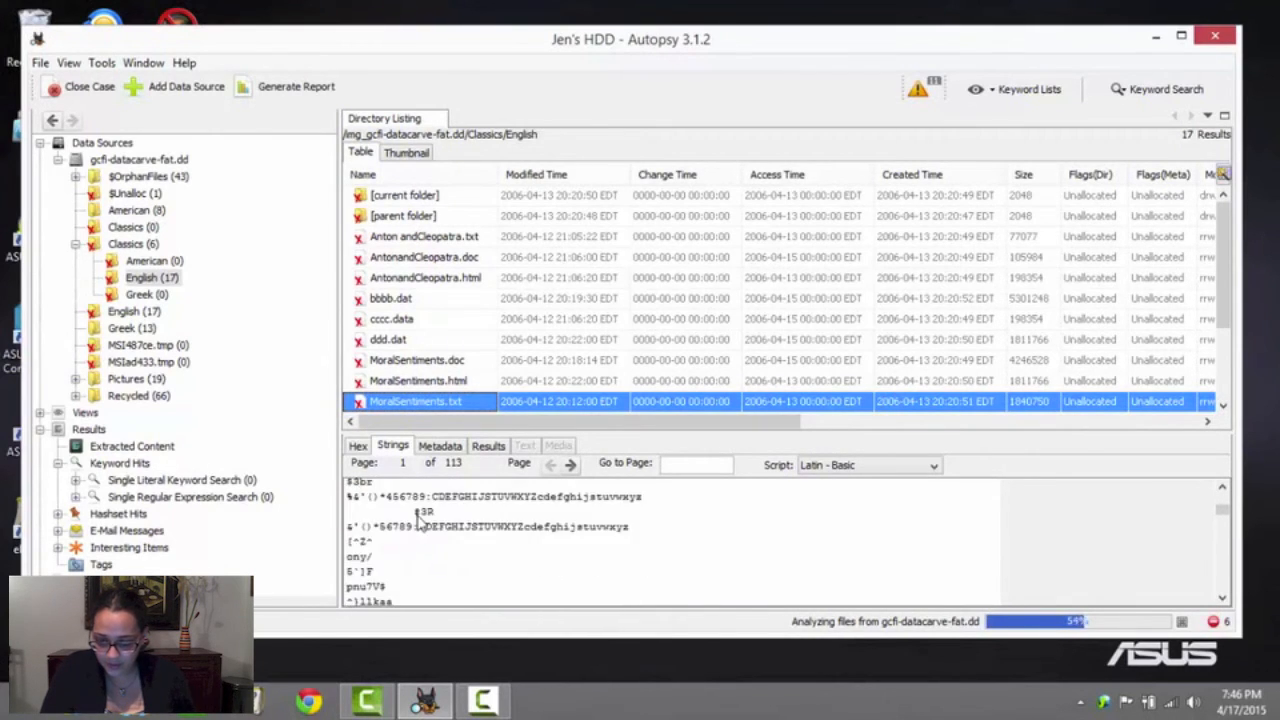
pyautogui.moveTo(403, 587); pyautogui.dragTo(272, 585)
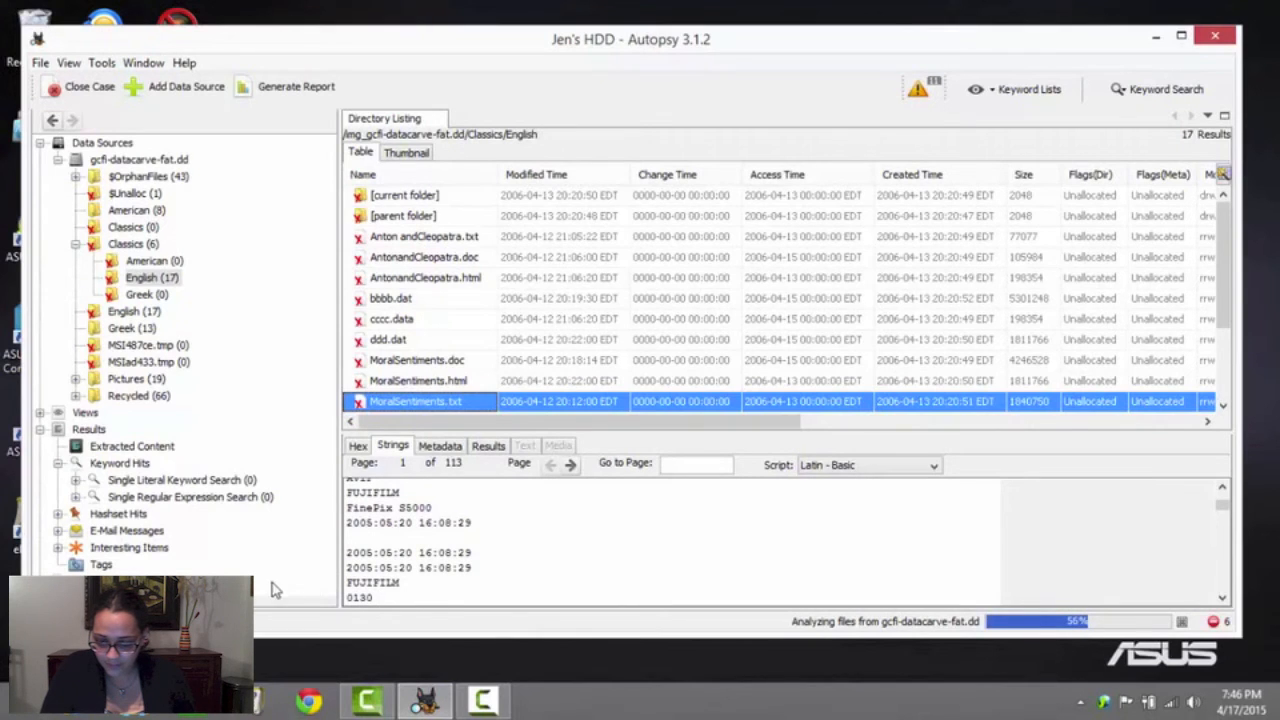
pyautogui.scroll(-5, 407, 521)
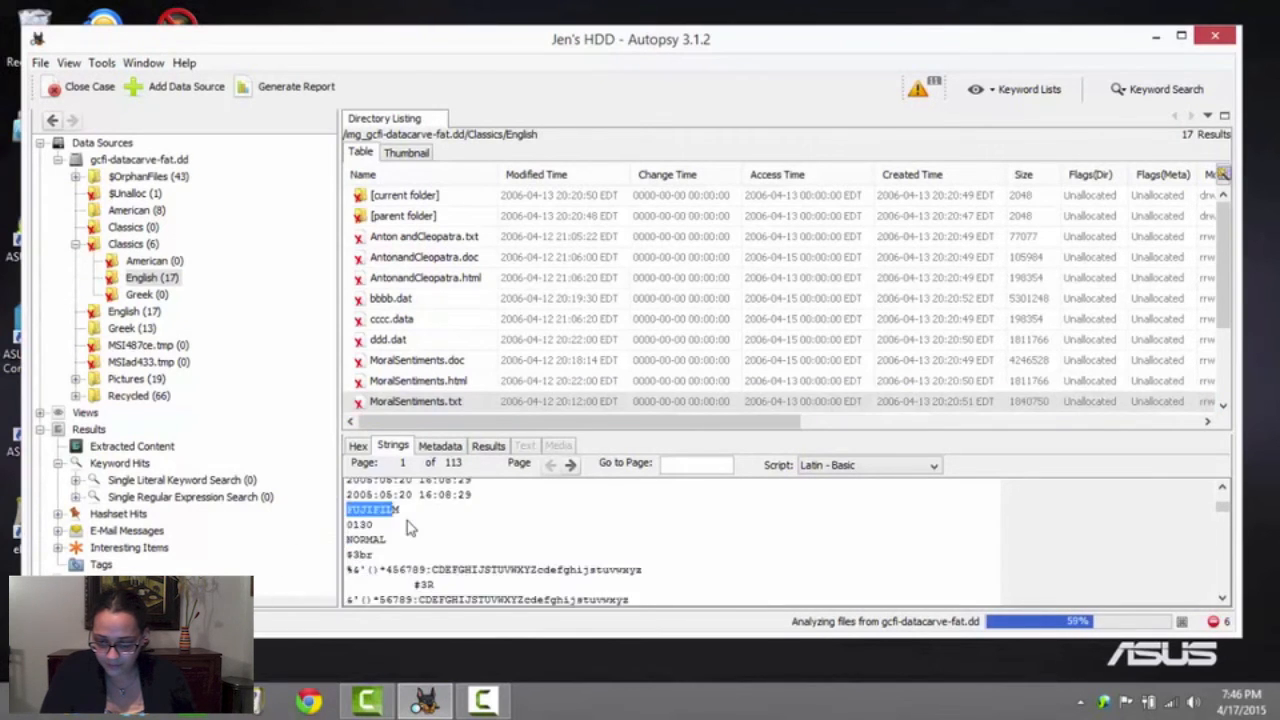
pyautogui.scroll(-5, 407, 521)
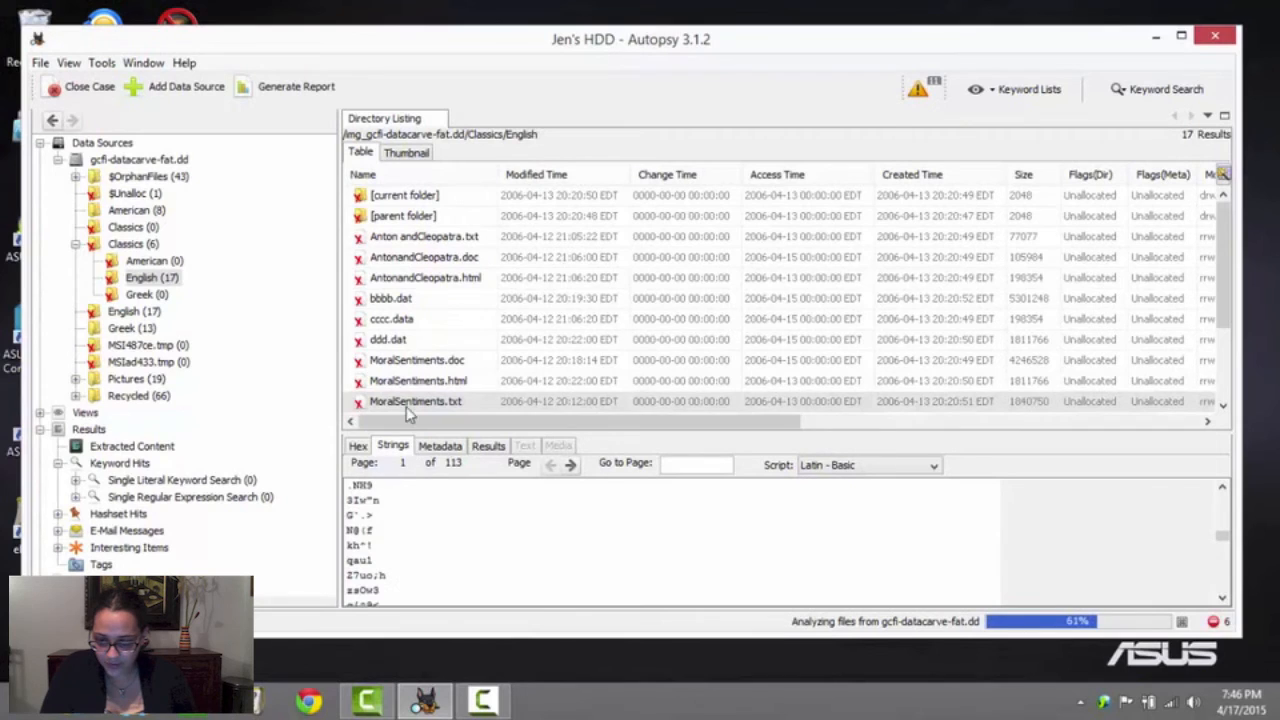
# Examine the extracted strings of MoralSentiments.doc, reading its title, author and opening section
pyautogui.click(400, 362)
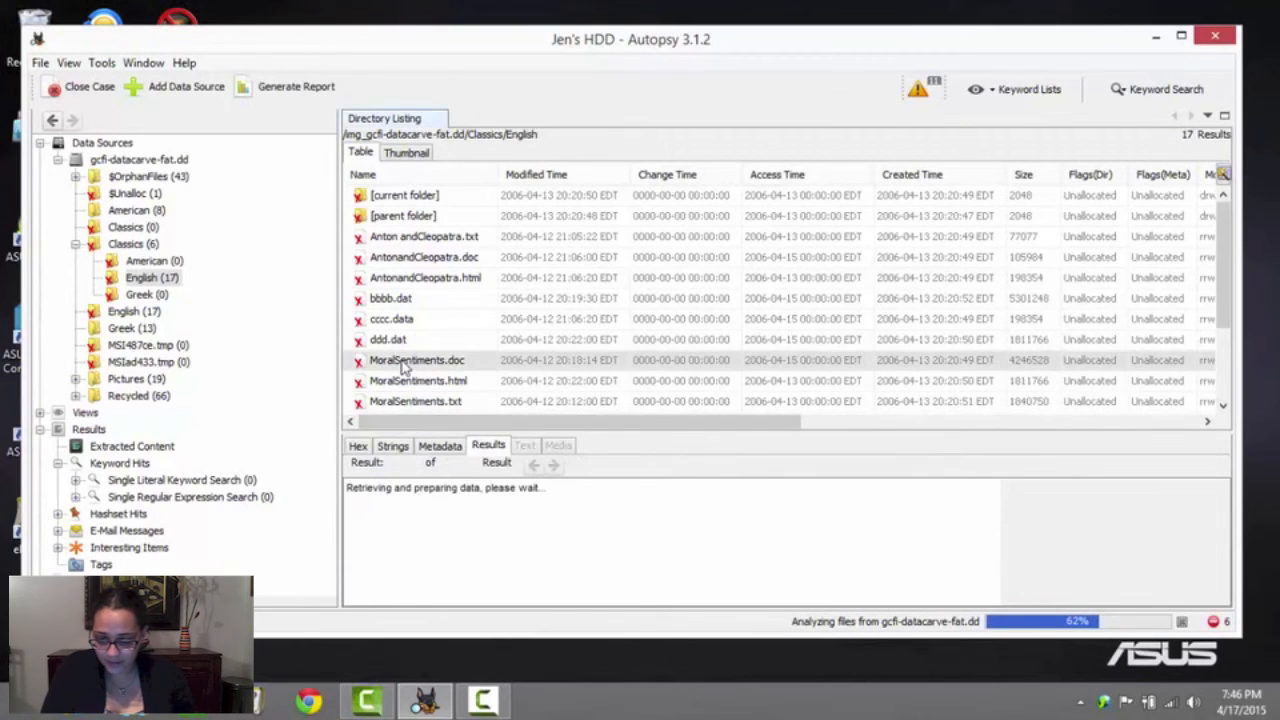
pyautogui.click(392, 446)
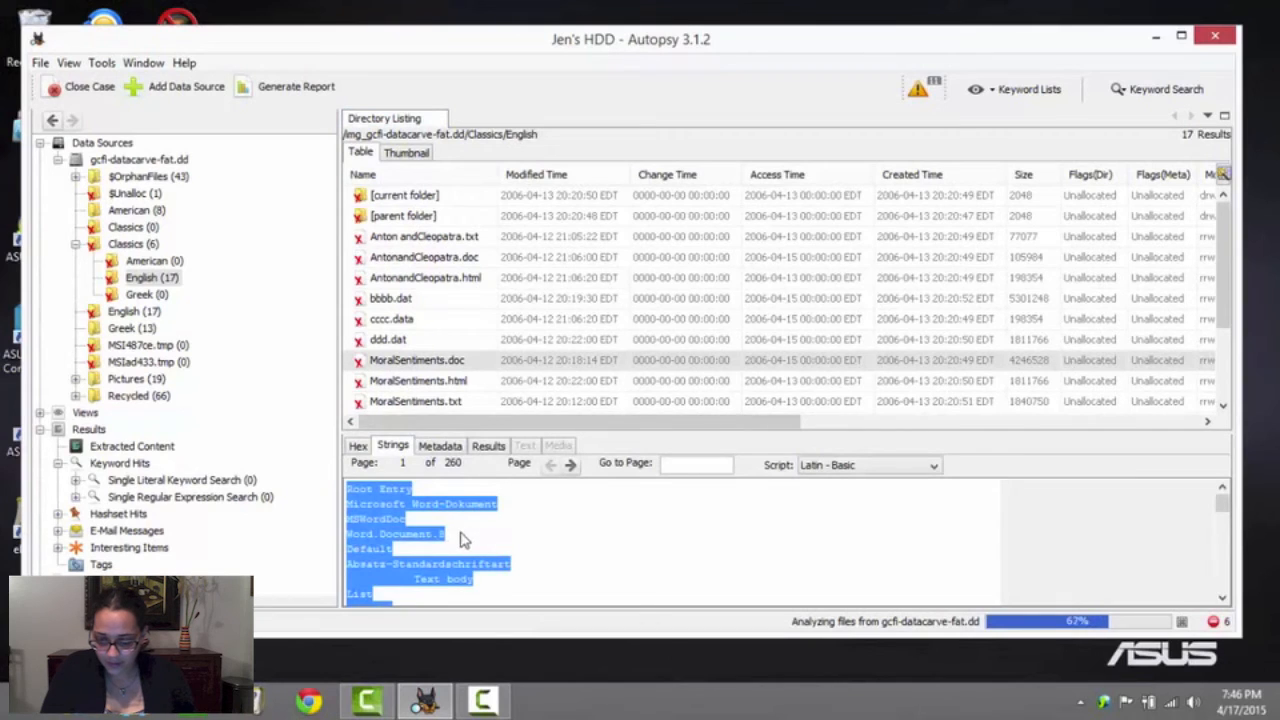
pyautogui.click(461, 540)
pyautogui.scroll(-5, 466, 539)
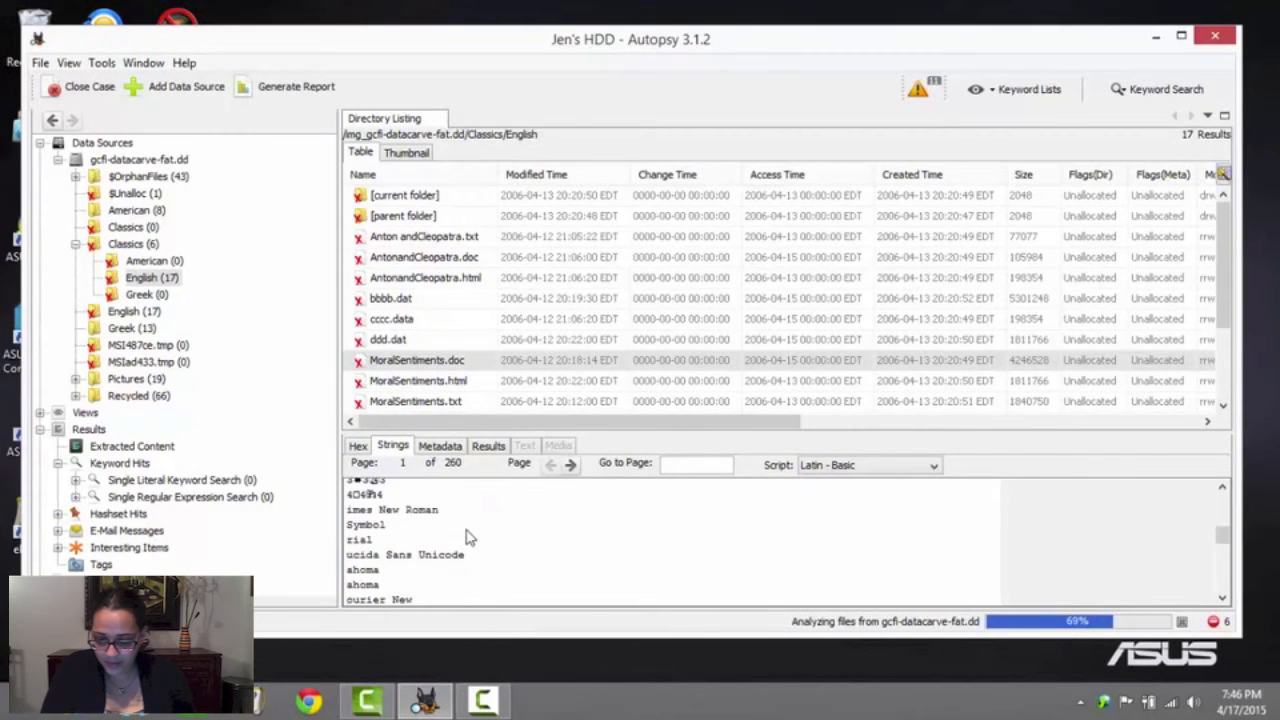
pyautogui.scroll(-1, 466, 539)
pyautogui.scroll(-8, 424, 539)
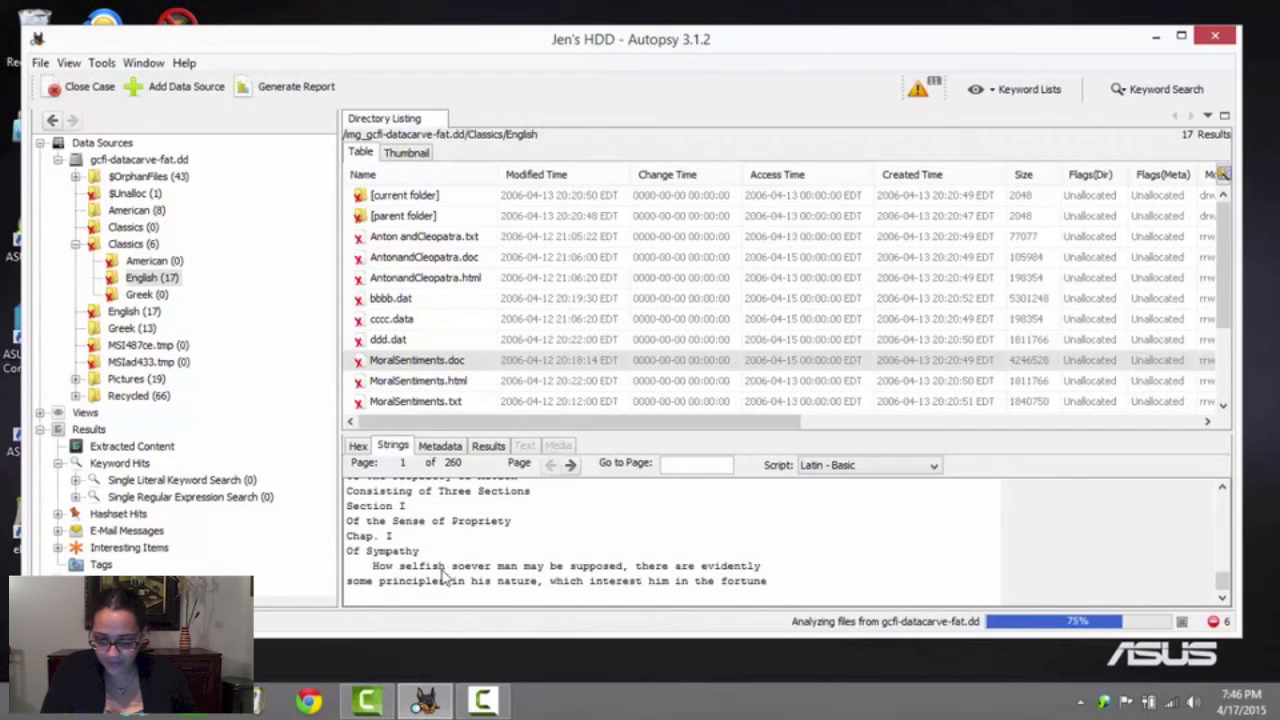
pyautogui.scroll(1, 424, 558)
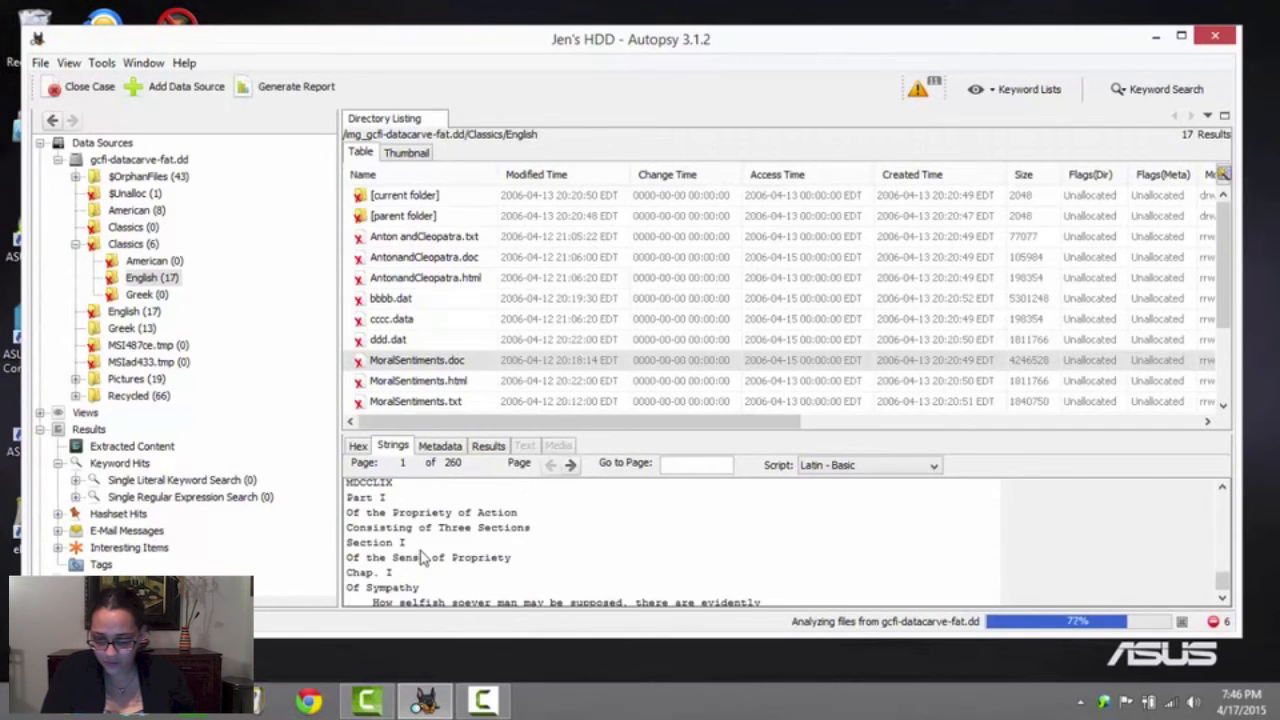
pyautogui.scroll(3, 424, 558)
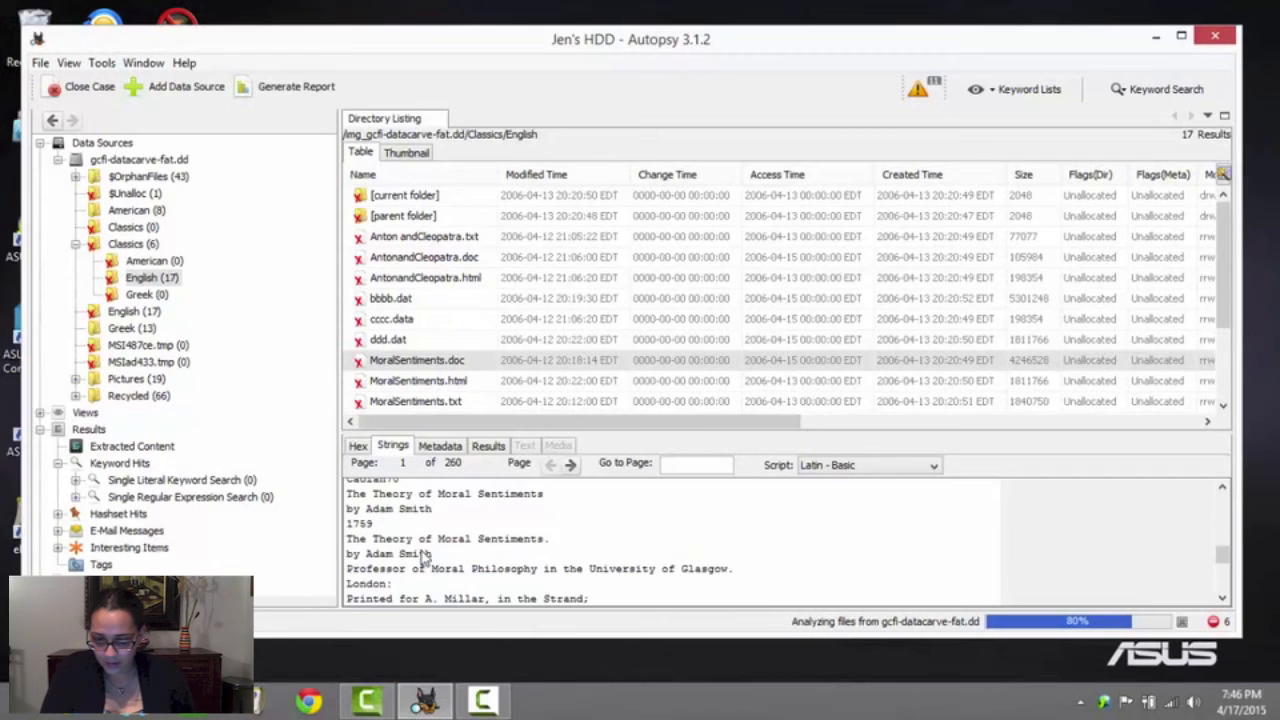
pyautogui.scroll(8, 424, 558)
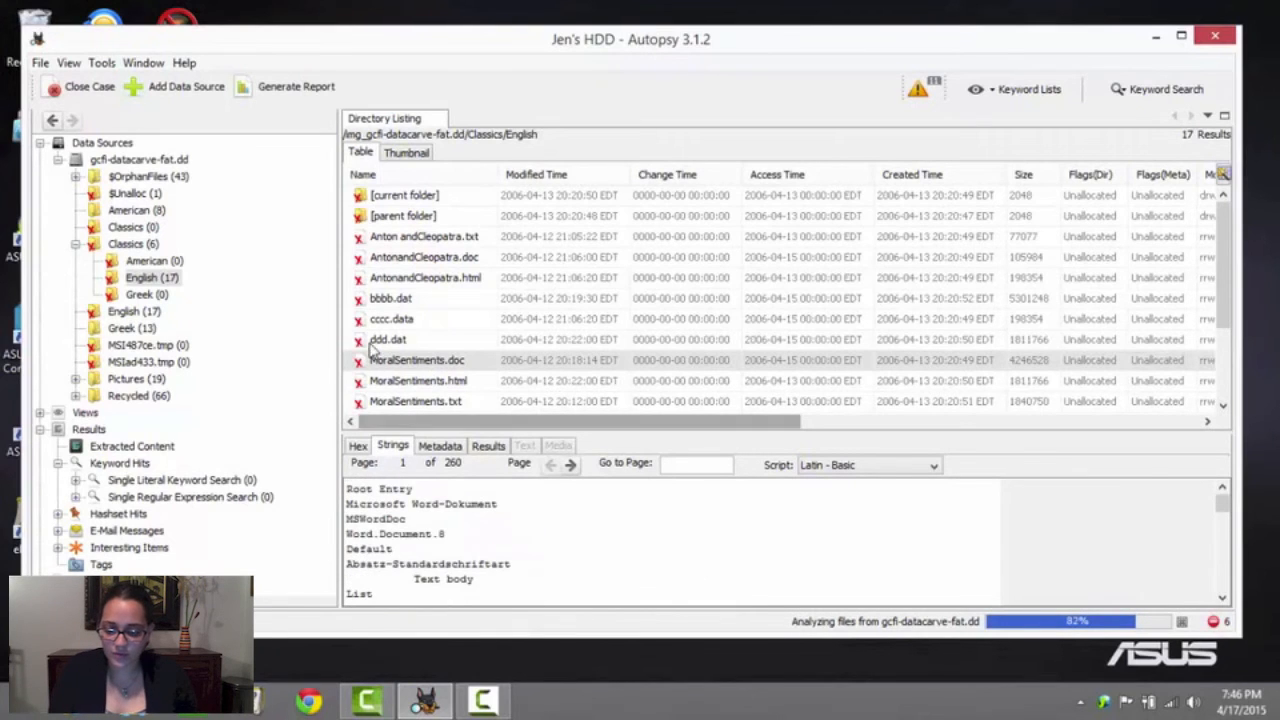
# Apply the Copyrighted quick tag to AntonandCleopatra.doc in Classics/English
pyautogui.rightClick(447, 262)
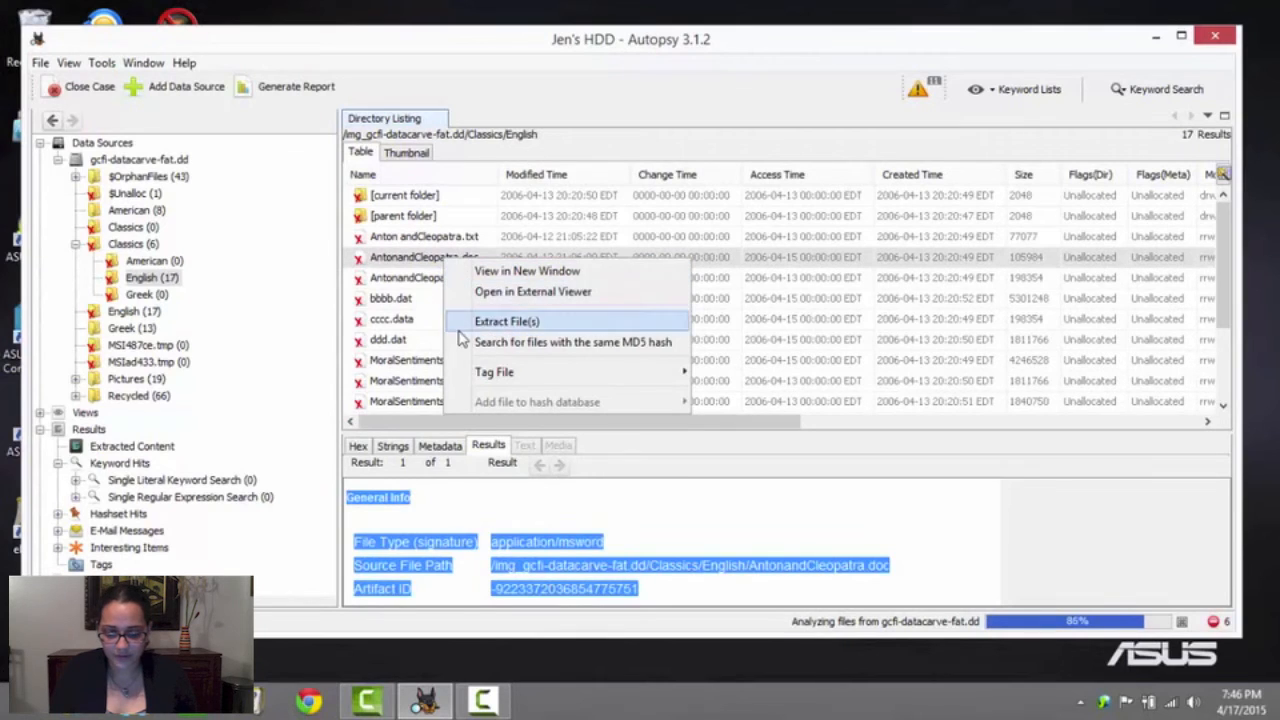
pyautogui.moveTo(494, 371)
pyautogui.moveTo(757, 384)
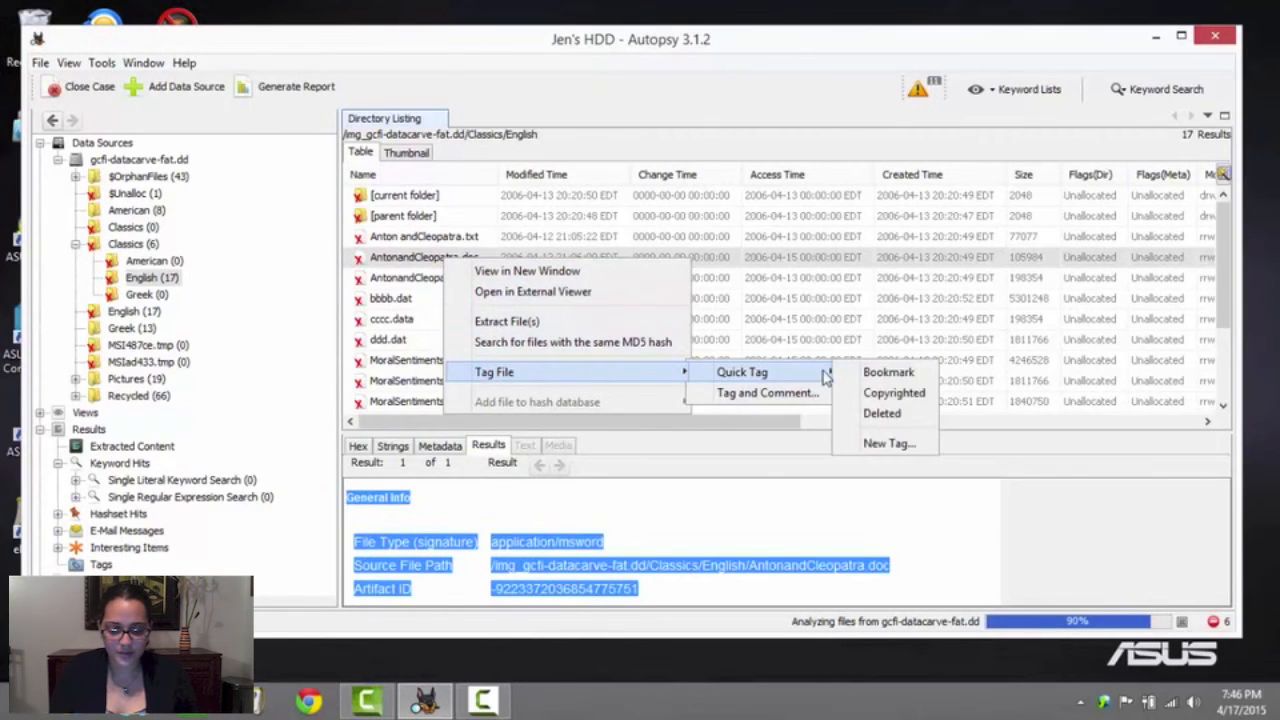
pyautogui.click(886, 394)
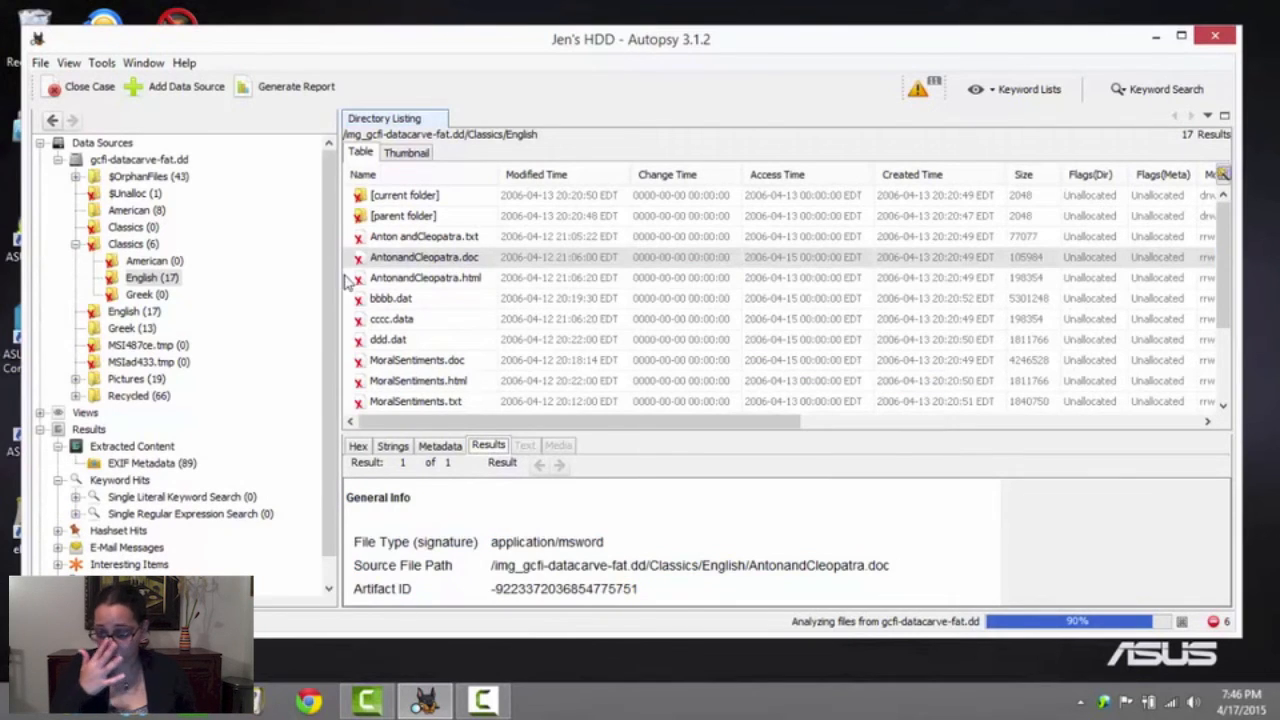
# List the root-level English and Greek folders, and read the extracted strings of the 5484032-byte _DYSSEY.doc in Greek
pyautogui.click(130, 313)
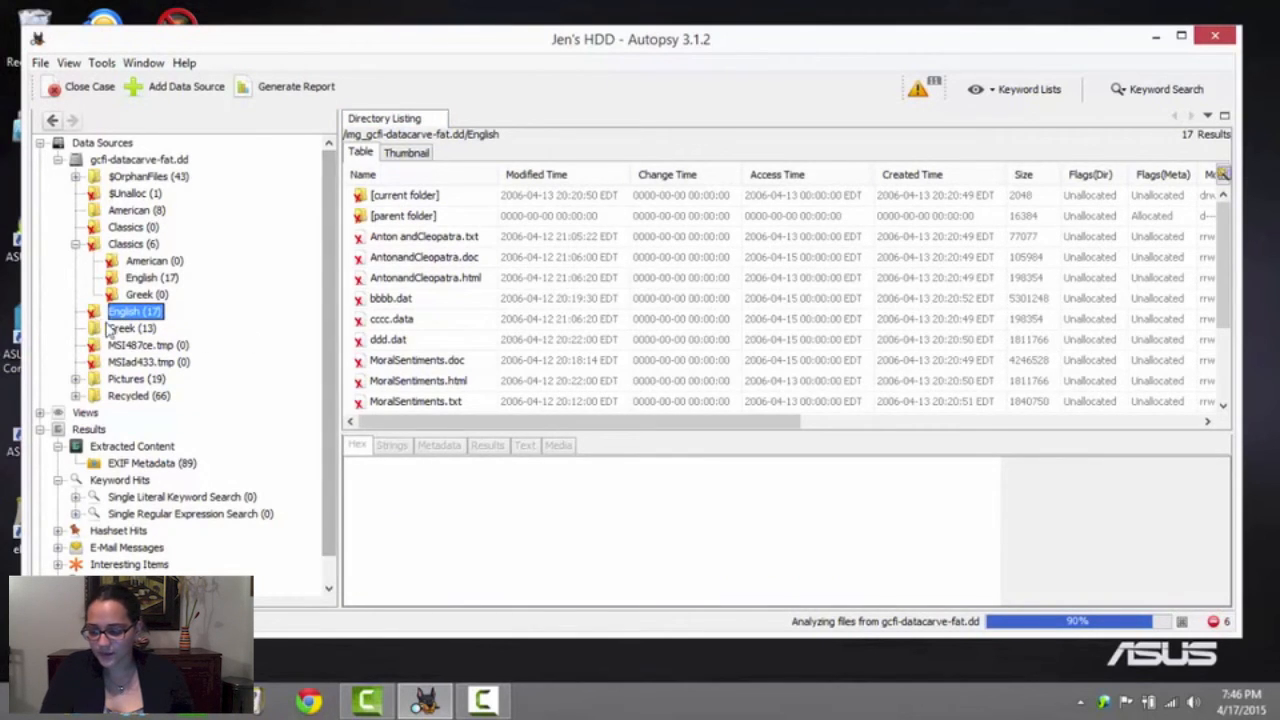
pyautogui.click(145, 332)
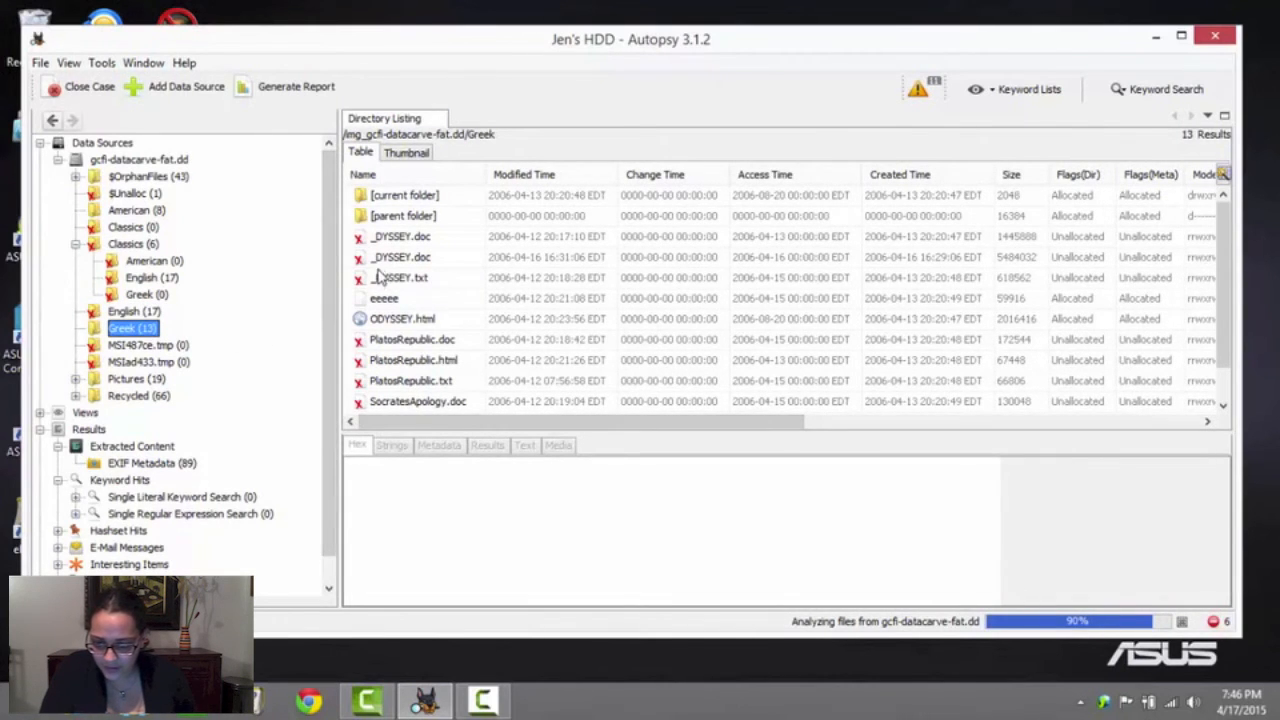
pyautogui.click(404, 259)
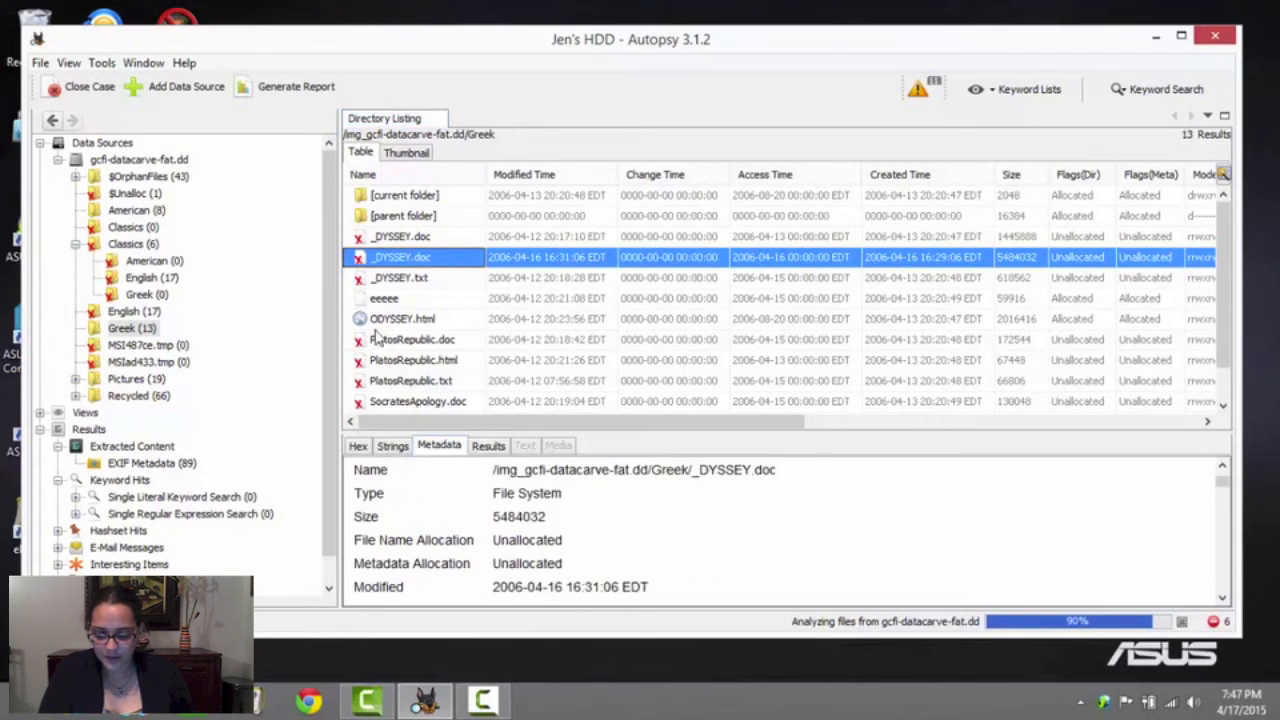
pyautogui.click(392, 445)
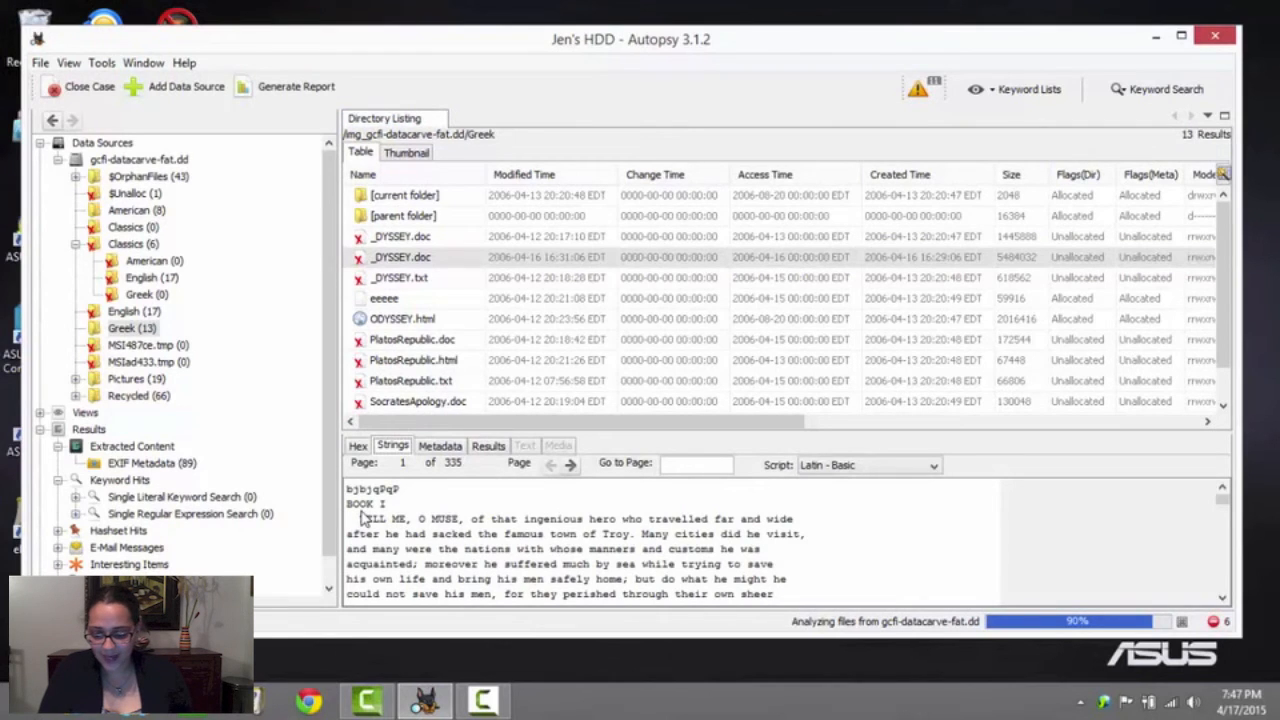
pyautogui.scroll(-5, 365, 517)
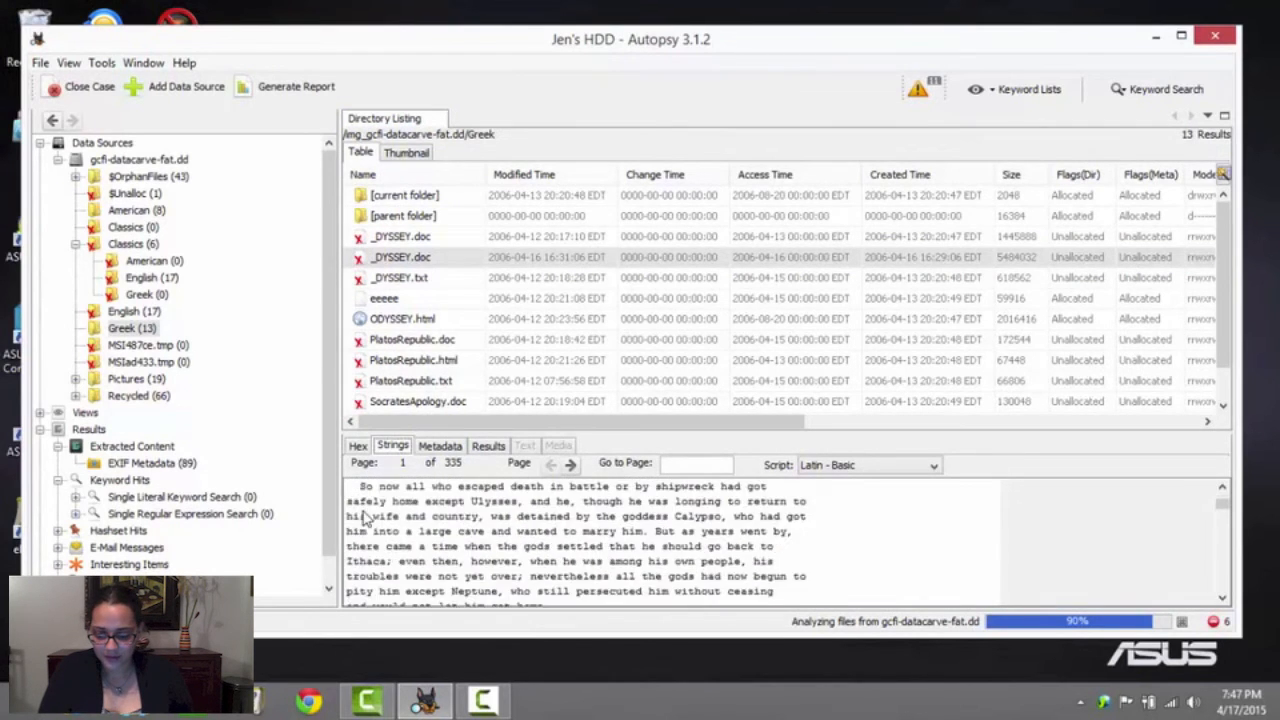
pyautogui.scroll(-2, 365, 517)
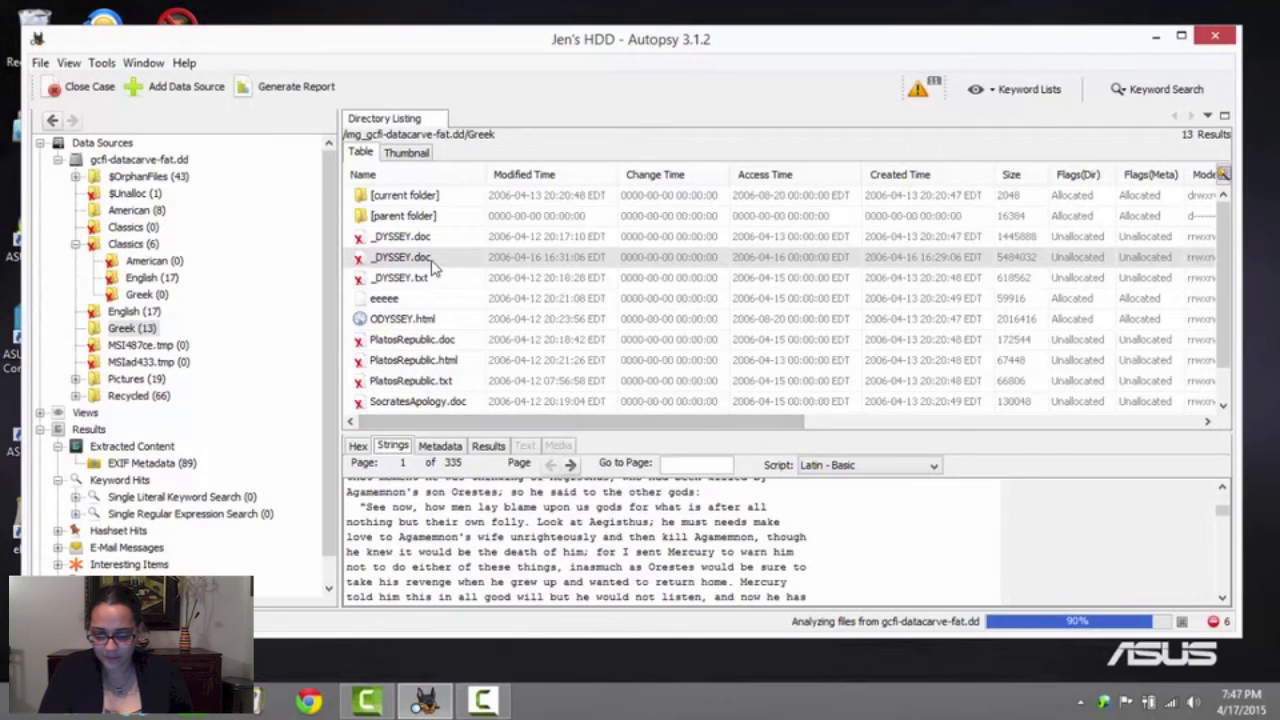
# Apply the Deleted quick tag to the 5484032-byte _DYSSEY.doc in the root-level Greek folder
pyautogui.rightClick(433, 260)
pyautogui.moveTo(545, 378)
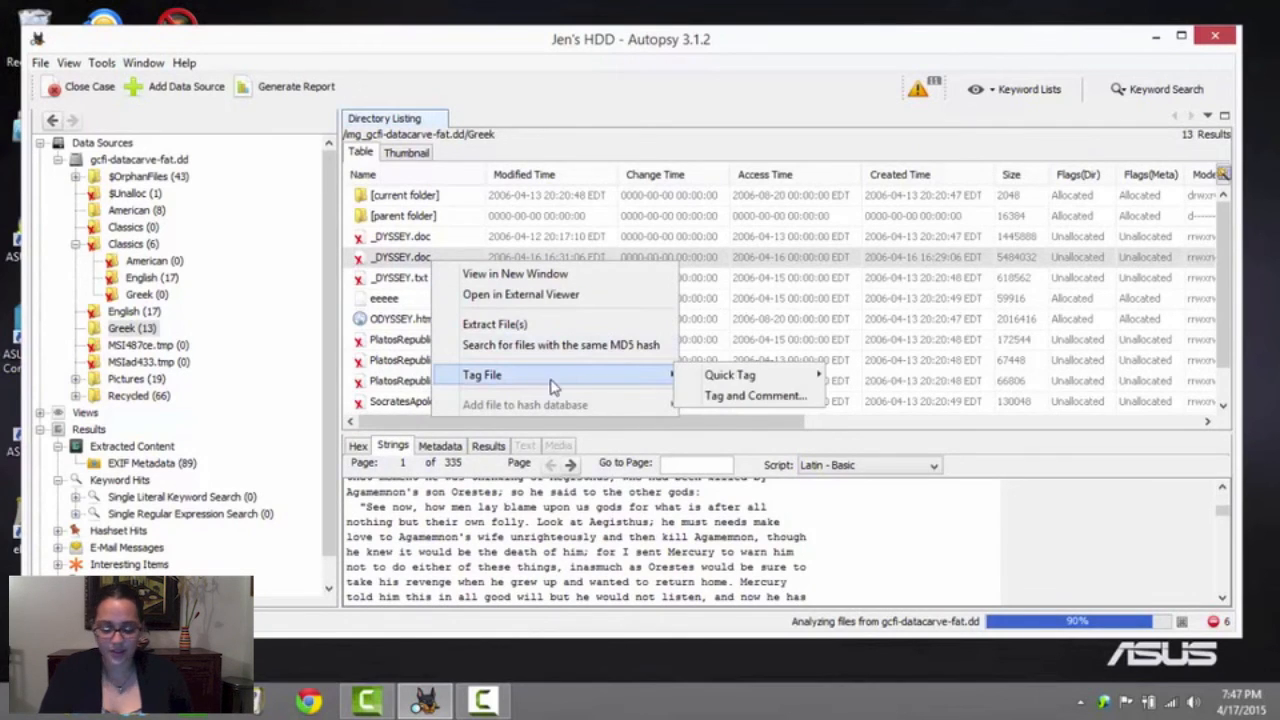
pyautogui.moveTo(725, 378)
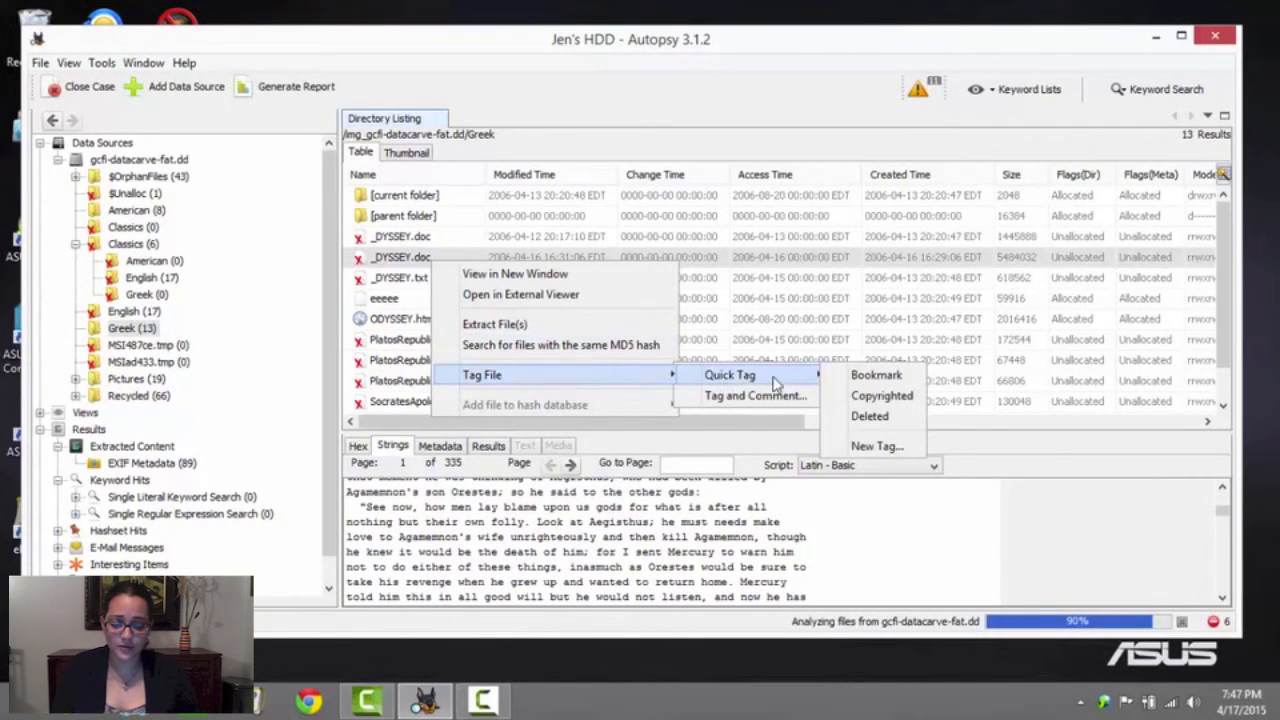
pyautogui.click(870, 416)
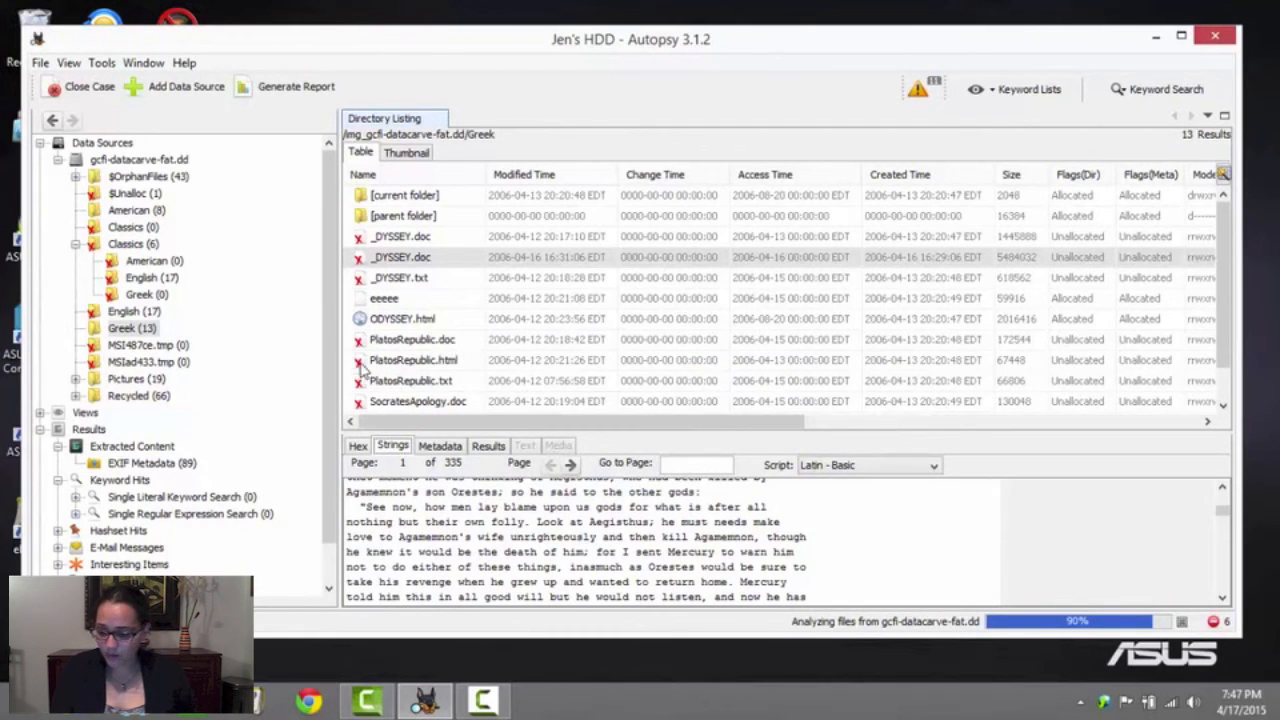
# List the contents of the Pictures folder and view the analysis results of _SCF0488.JPG
pyautogui.click(75, 379)
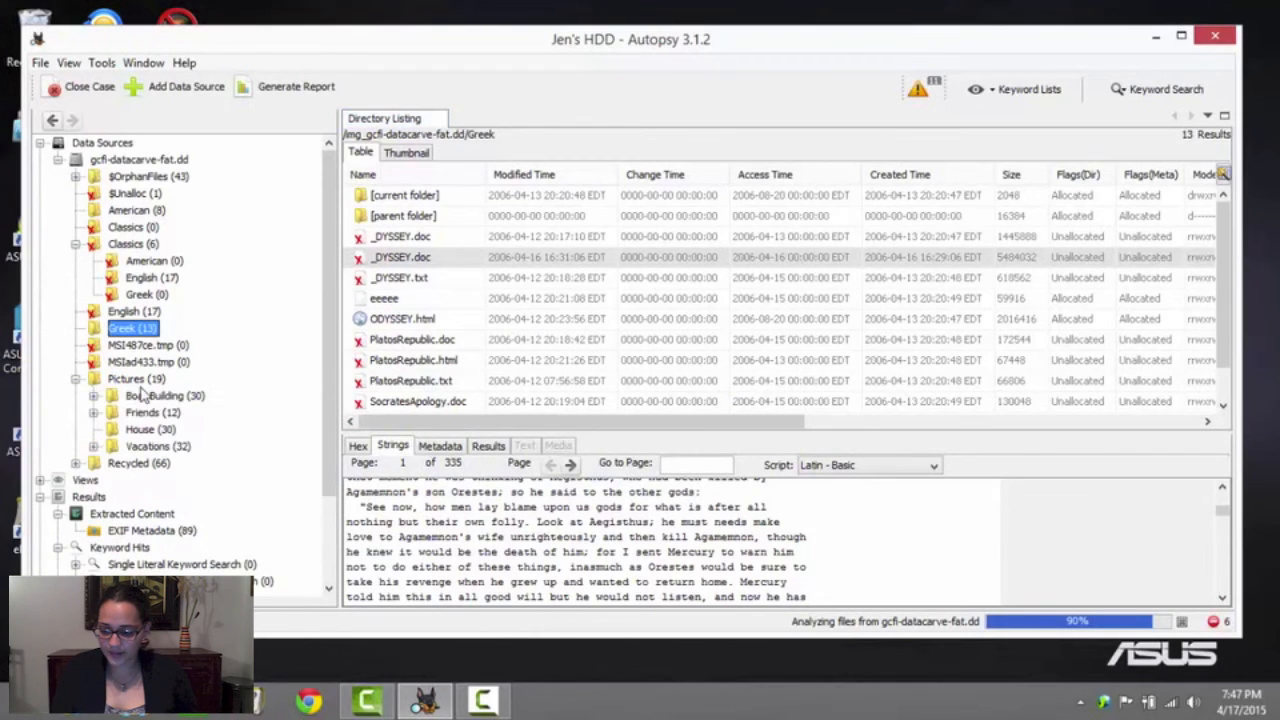
pyautogui.click(135, 379)
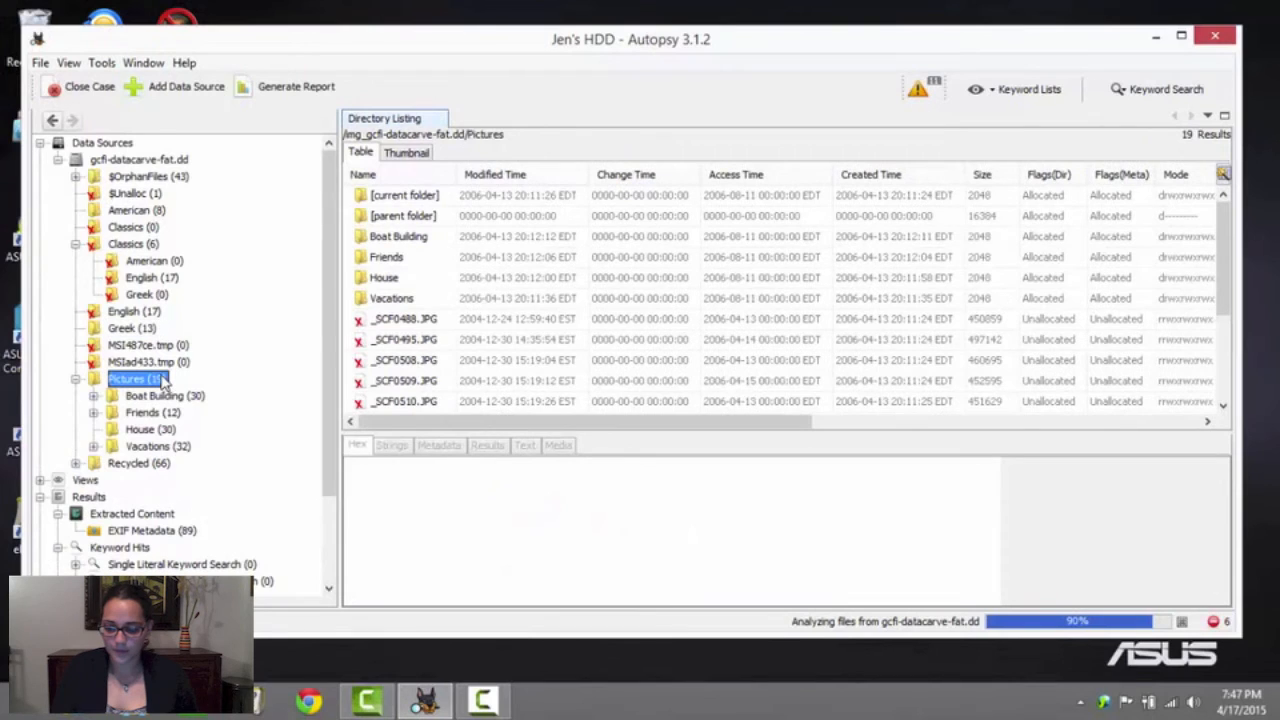
pyautogui.scroll(-1, 467, 343)
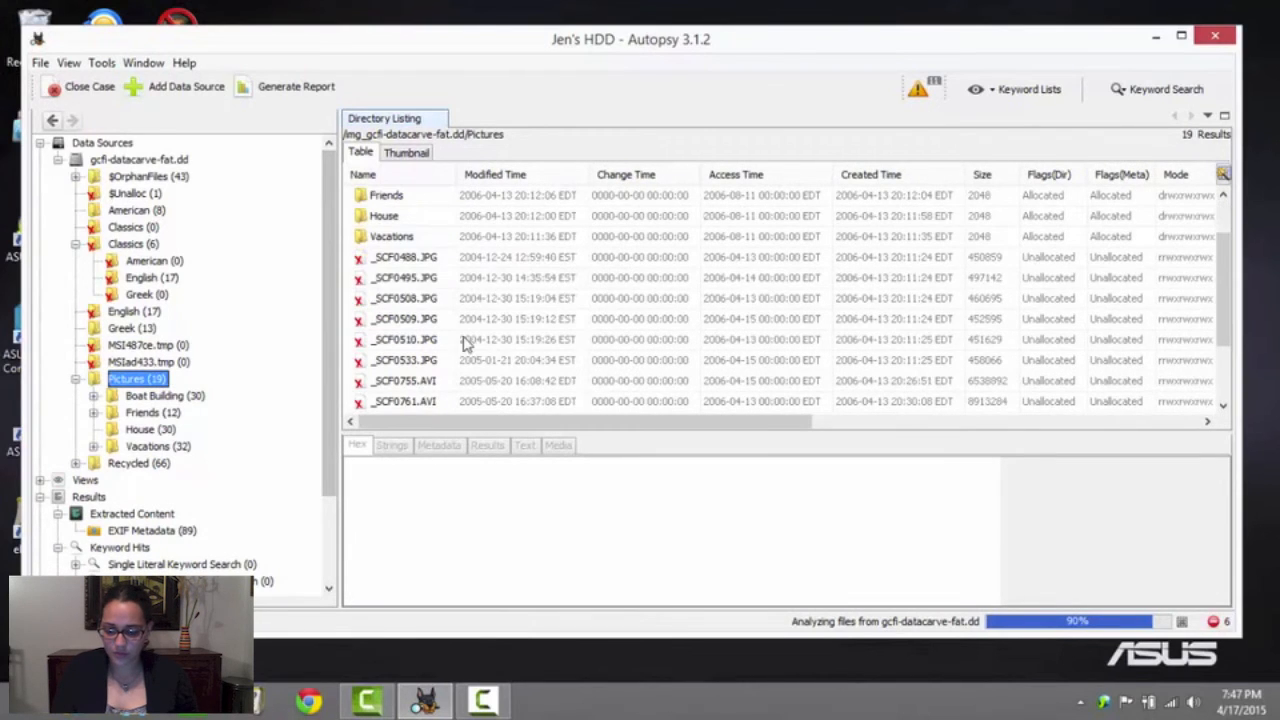
pyautogui.click(420, 259)
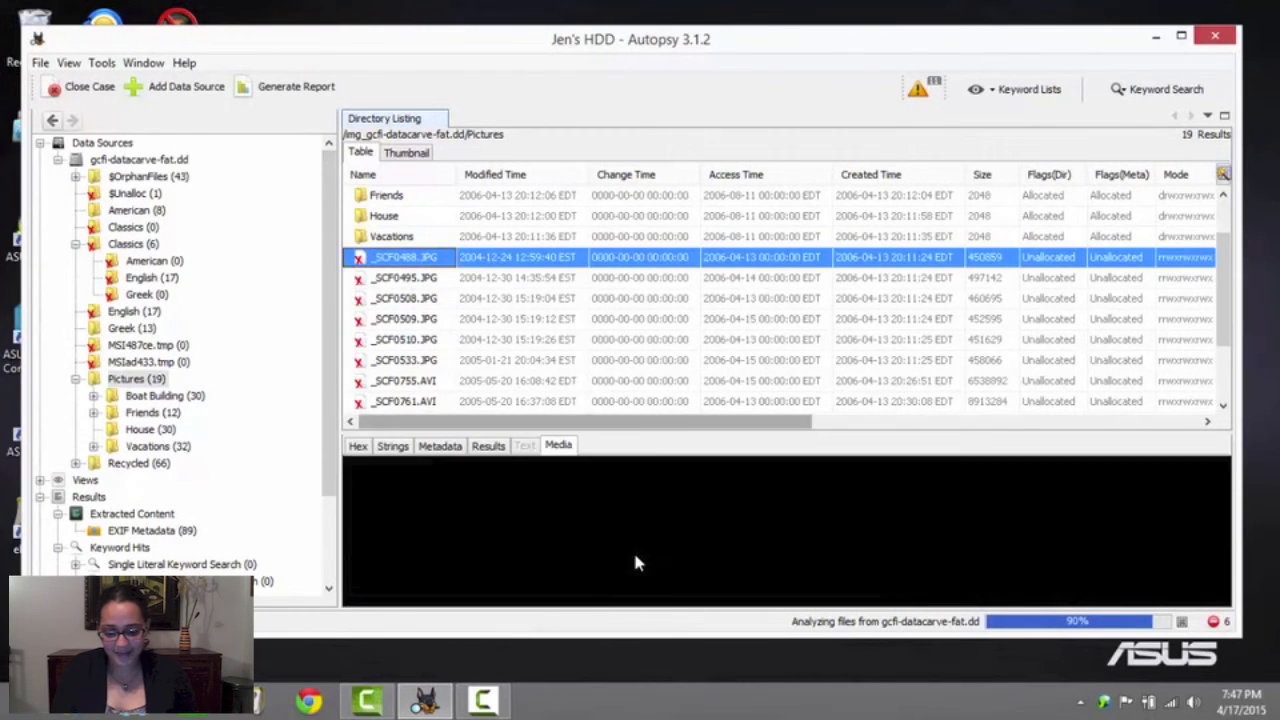
pyautogui.click(486, 446)
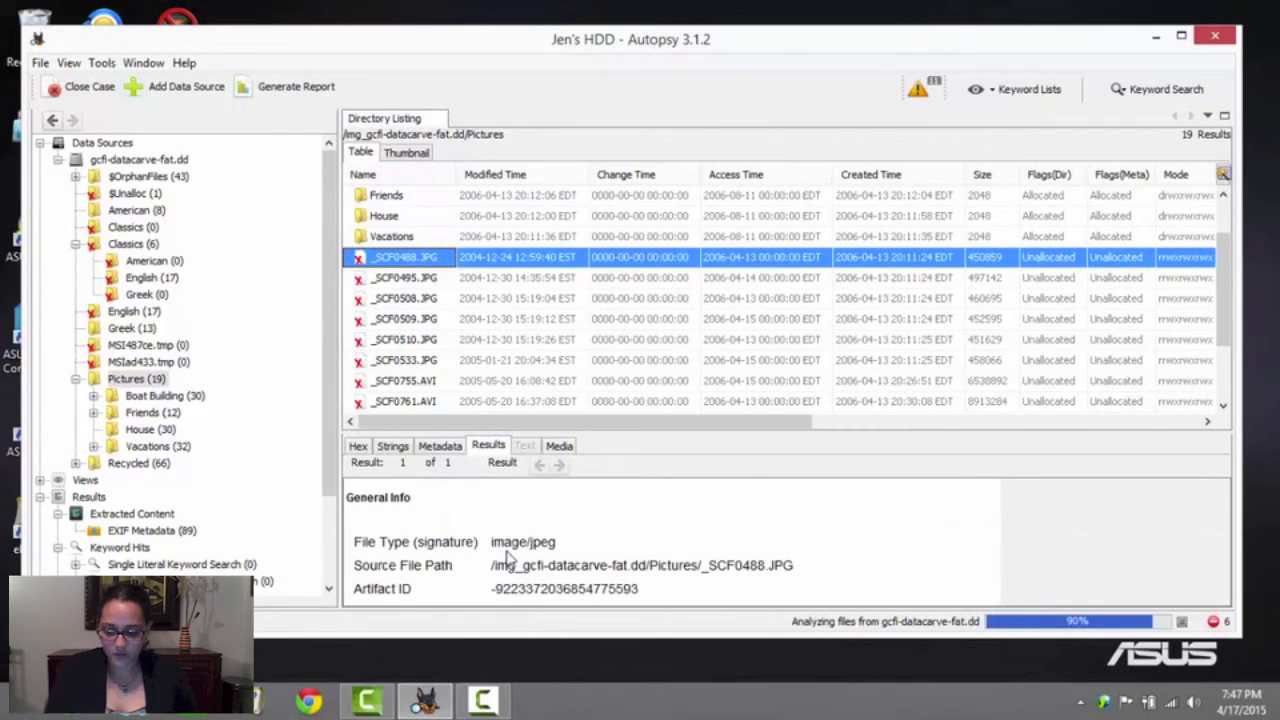
# Examine the full metadata and the extracted strings of _SCF0488.JPG
pyautogui.click(440, 446)
pyautogui.scroll(-3, 655, 587)
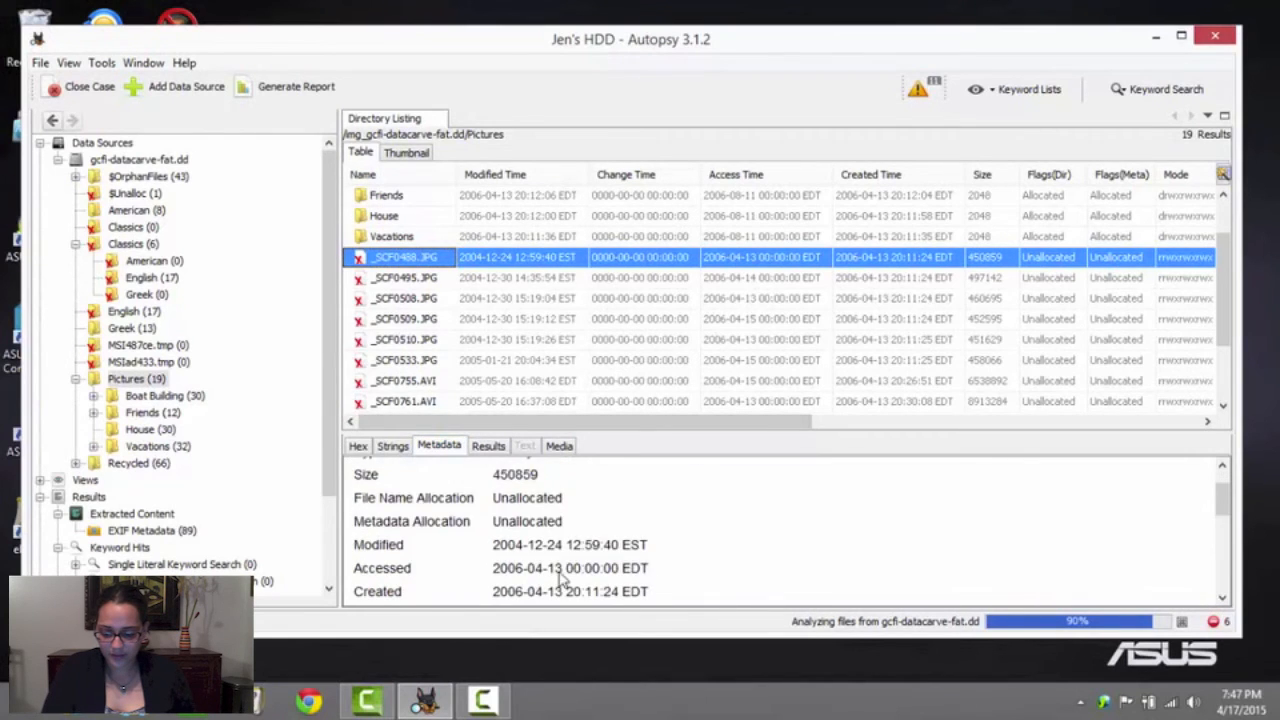
pyautogui.scroll(-3, 560, 580)
pyautogui.scroll(-2, 515, 550)
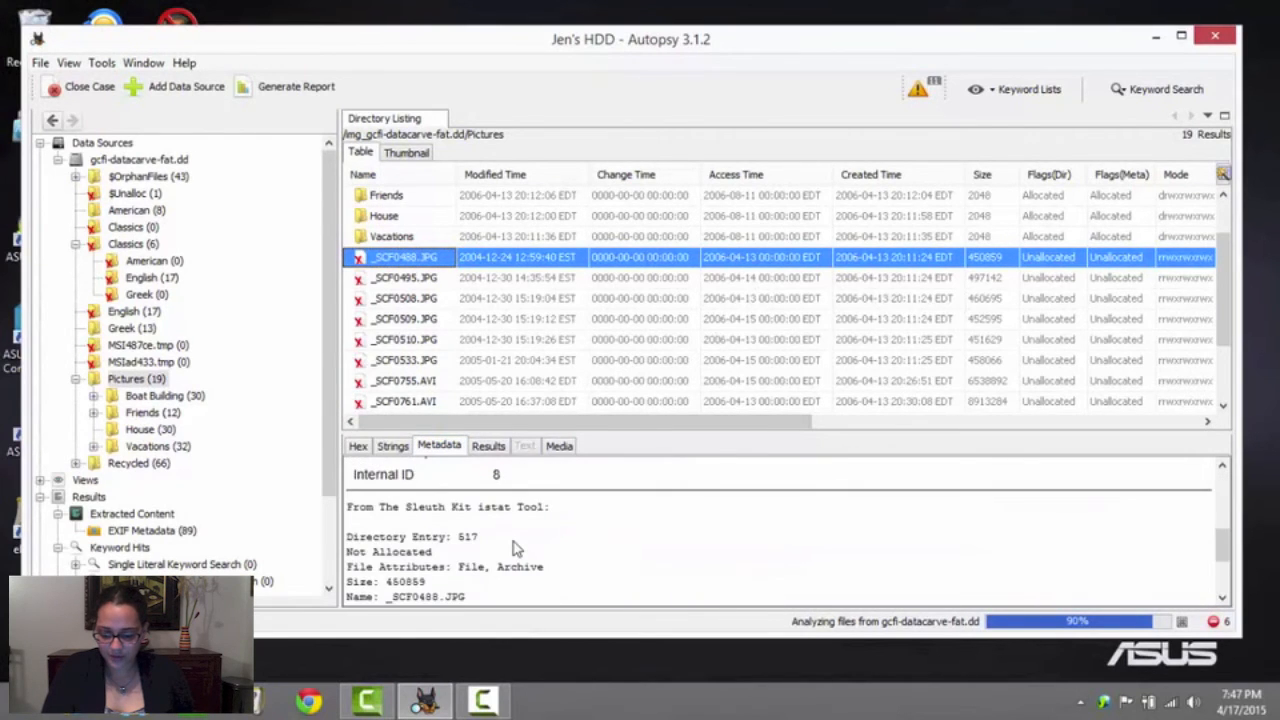
pyautogui.scroll(-3, 515, 548)
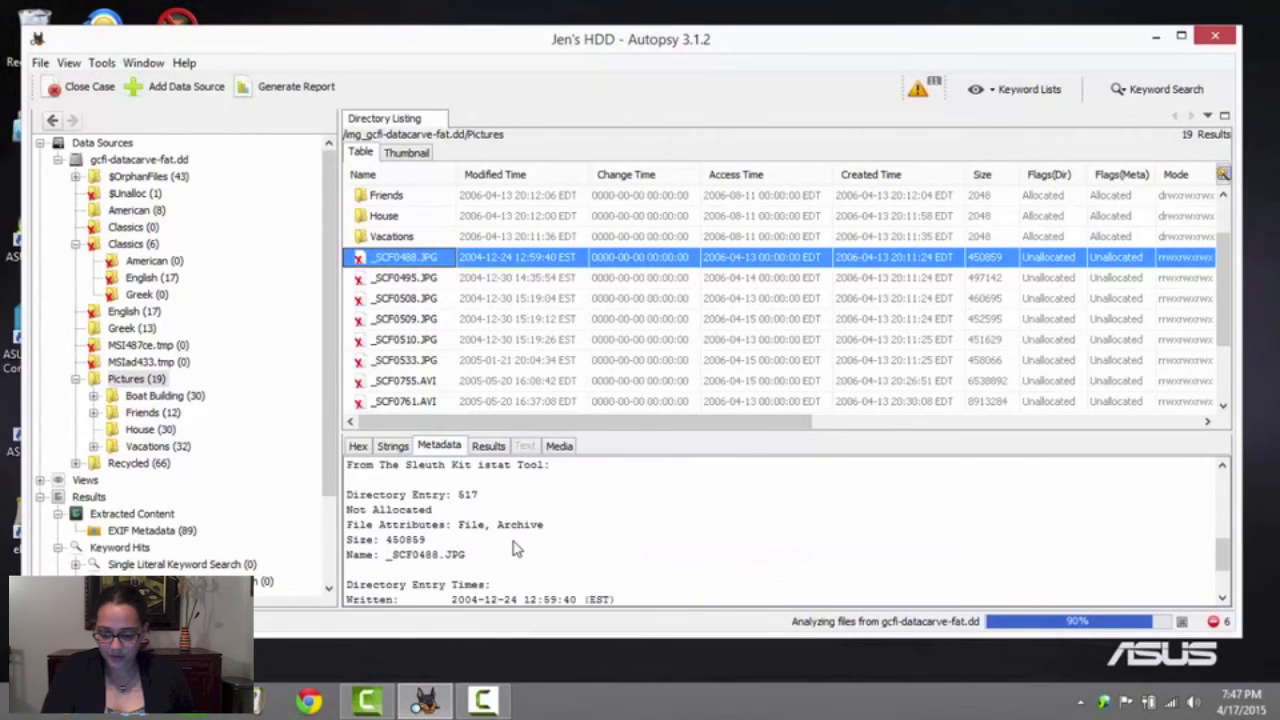
pyautogui.click(392, 446)
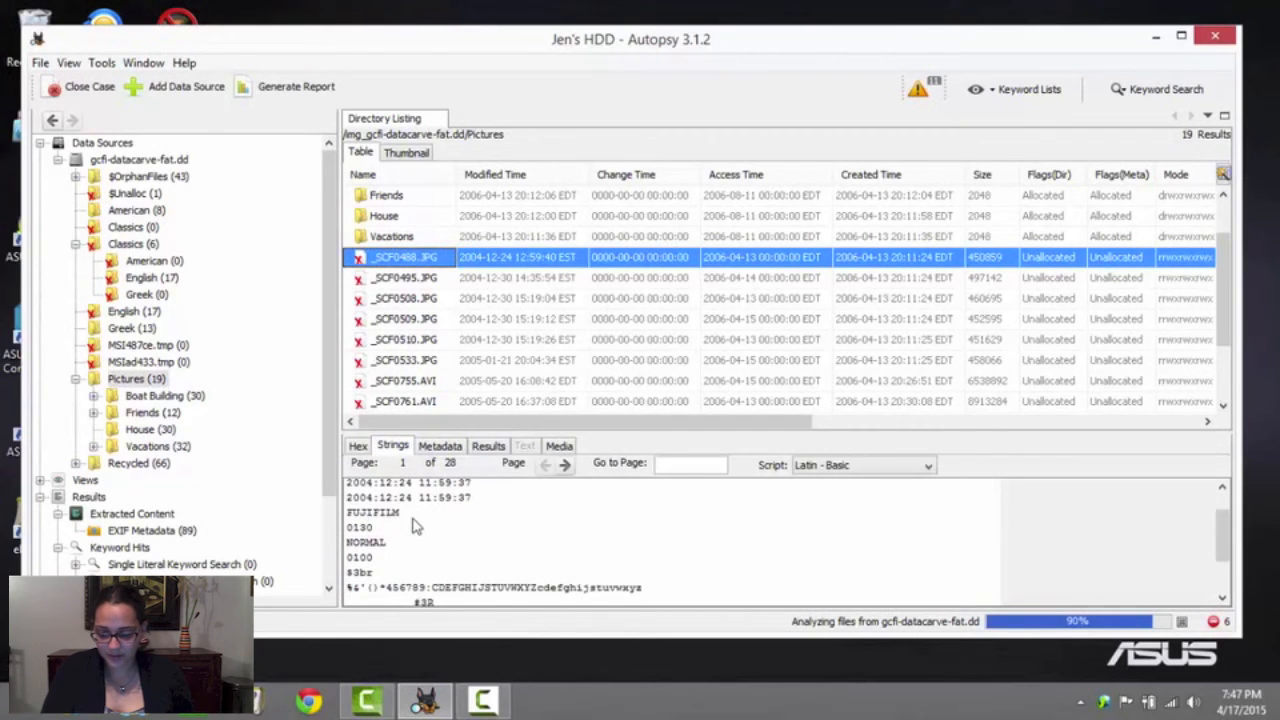
pyautogui.scroll(-2, 414, 525)
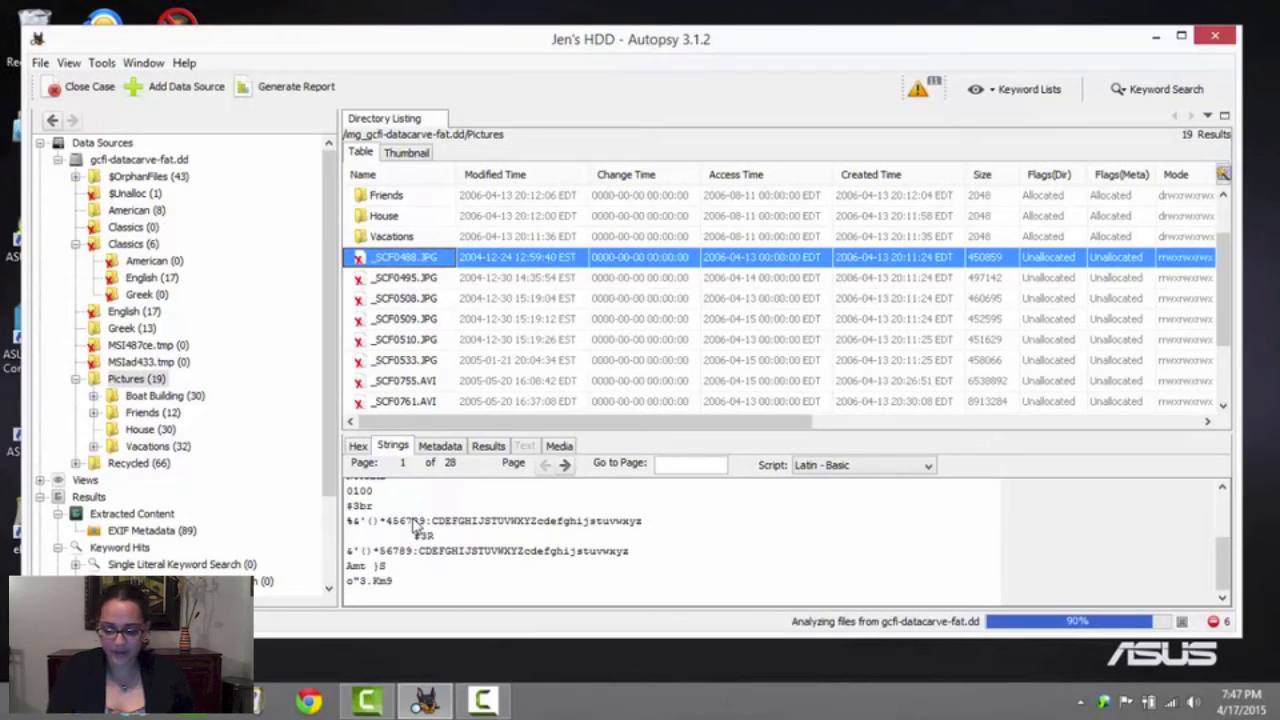
# Apply the Deleted quick tag to _SCF0488.JPG in the Pictures folder
pyautogui.rightClick(414, 260)
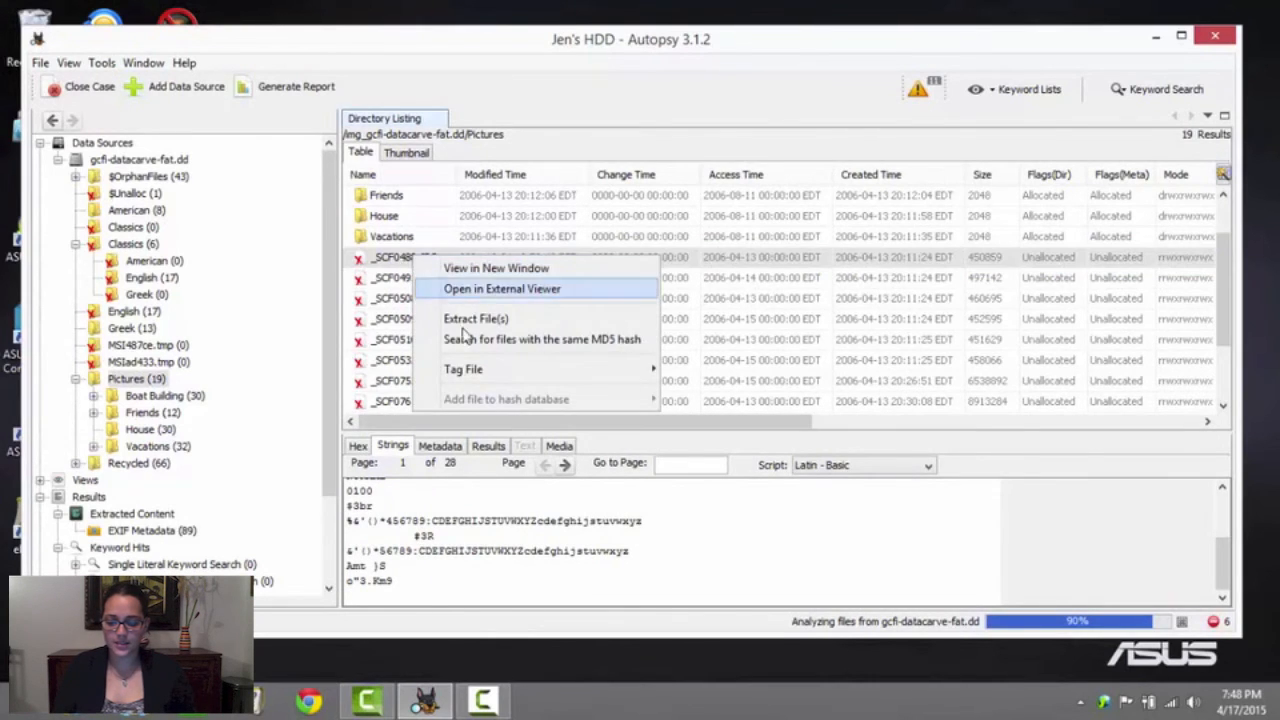
pyautogui.moveTo(512, 378)
pyautogui.moveTo(716, 370)
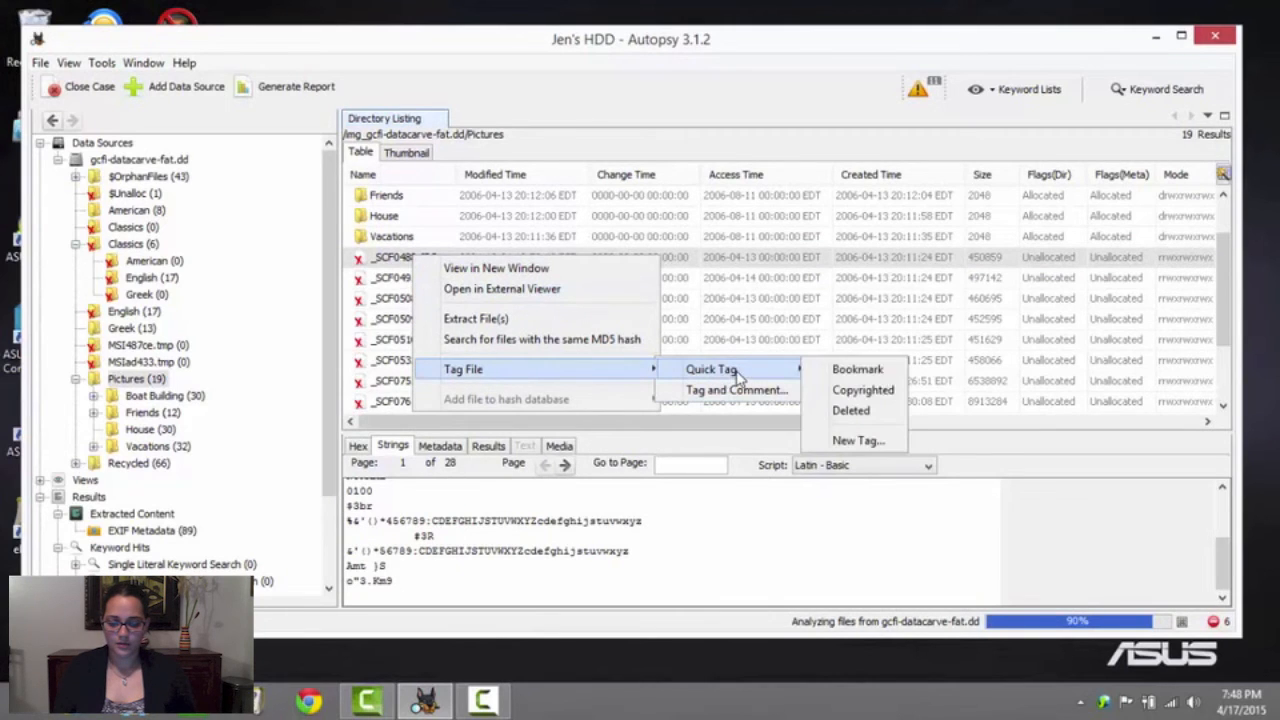
pyautogui.click(866, 409)
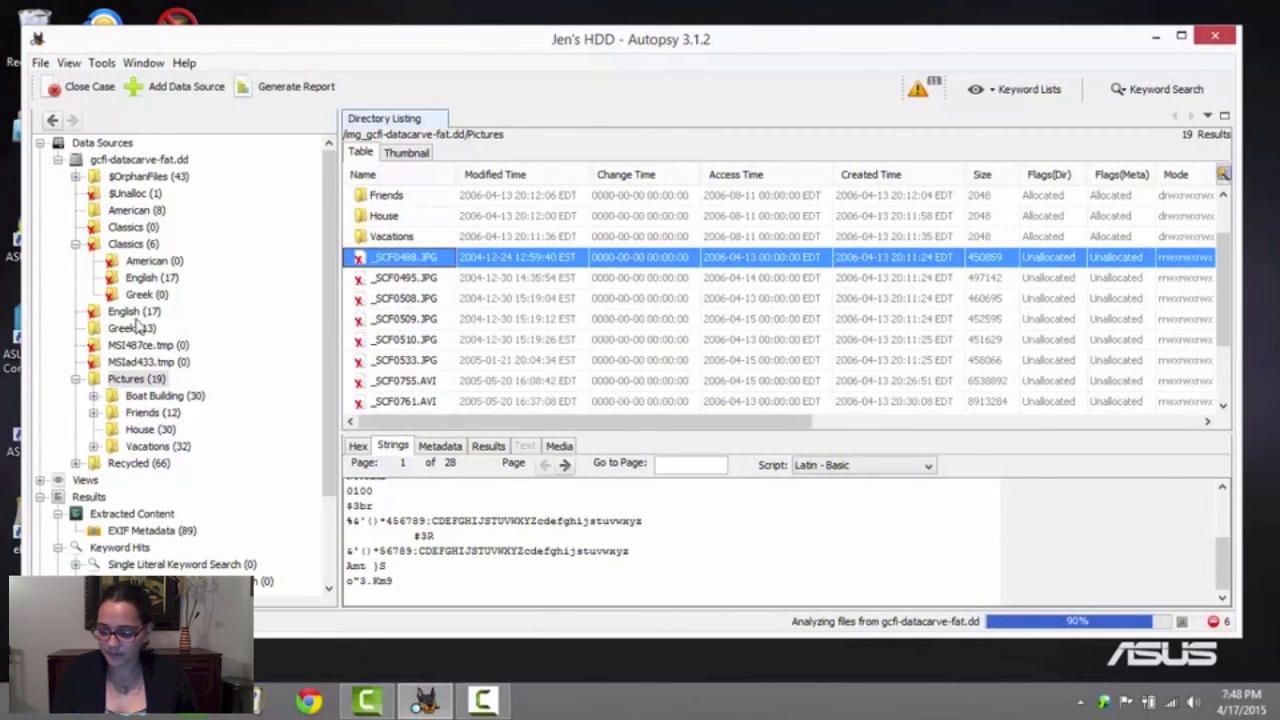
# Browse the file listings of the Recycled, root-level American and Classics/English folders
pyautogui.click(130, 465)
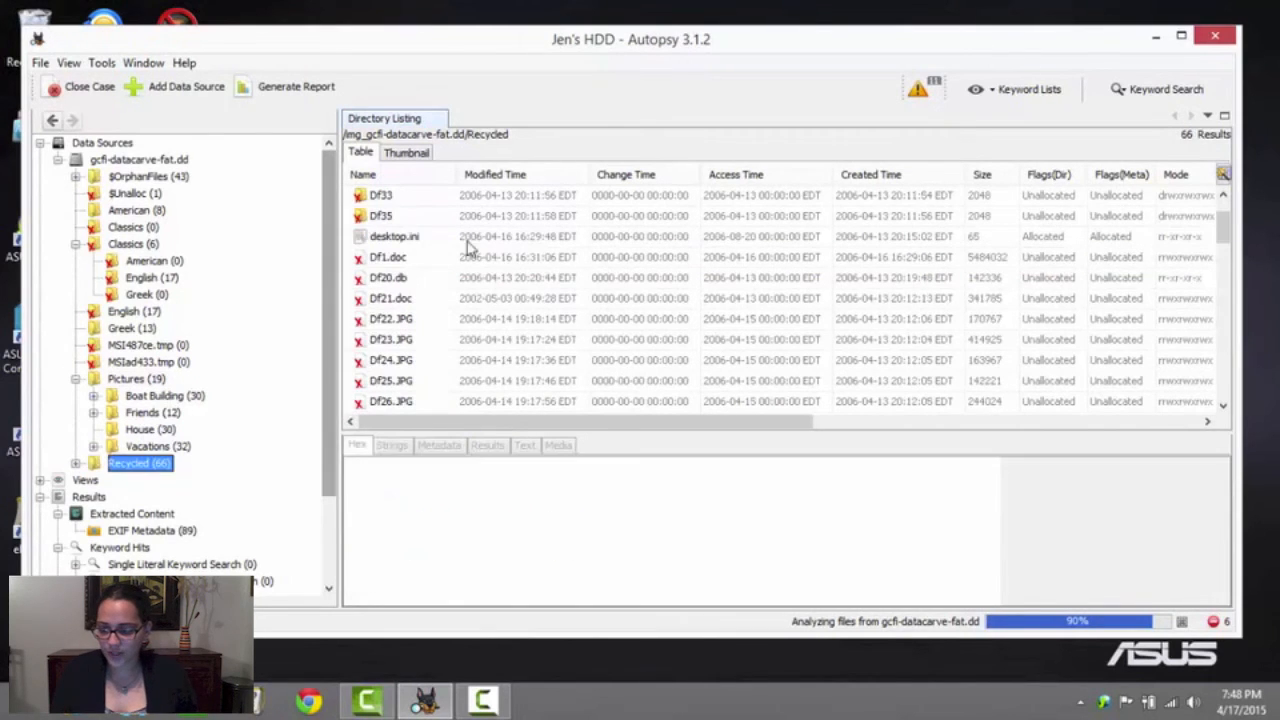
pyautogui.click(137, 211)
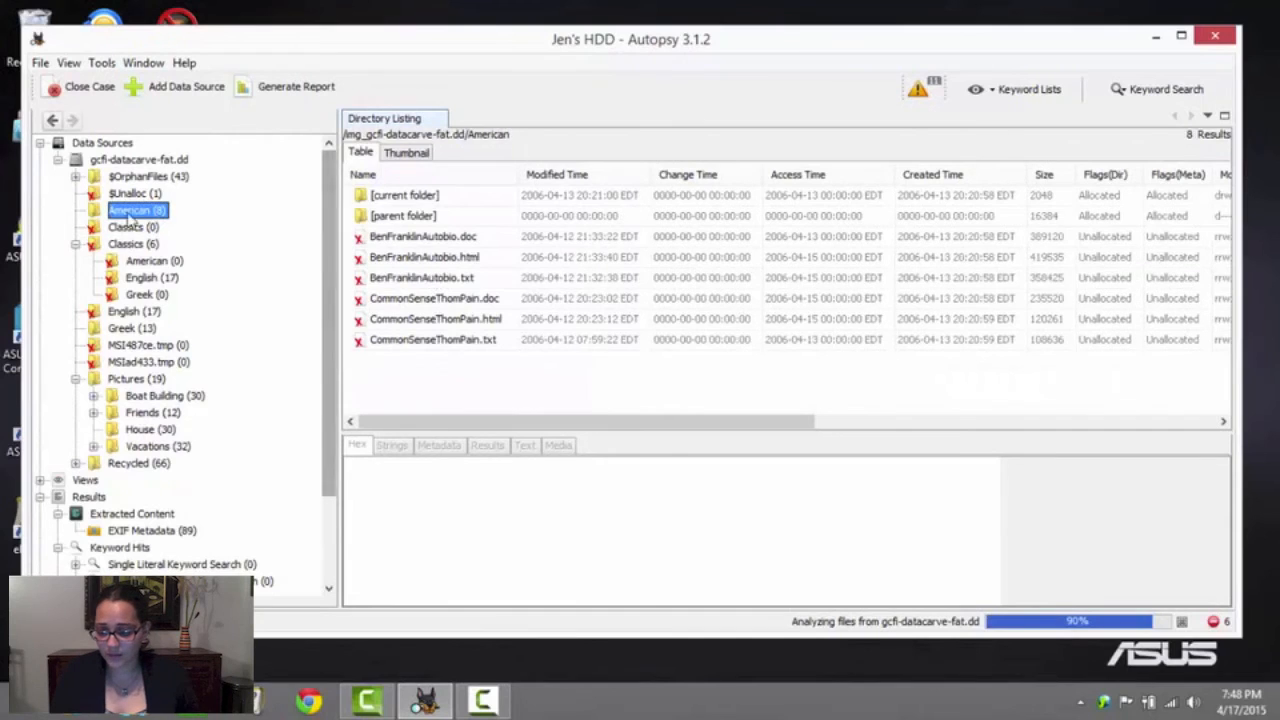
pyautogui.click(146, 280)
pyautogui.scroll(-3, 500, 305)
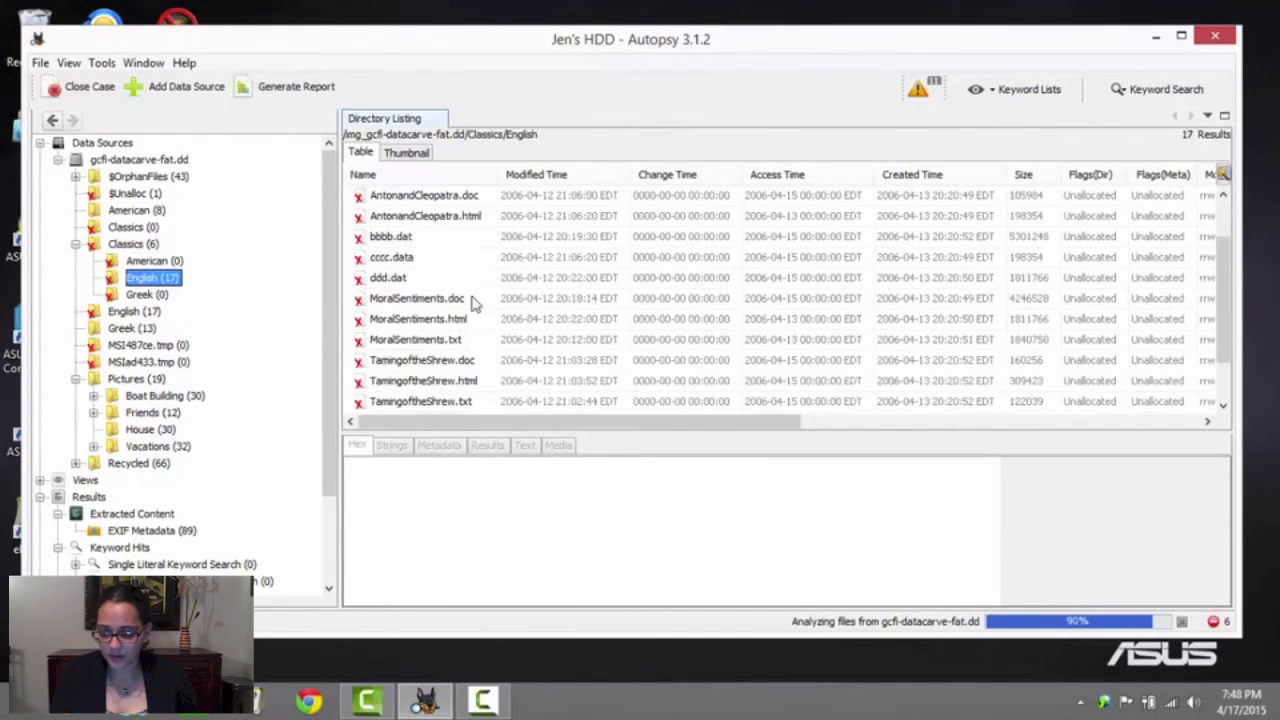
pyautogui.scroll(-2, 128, 385)
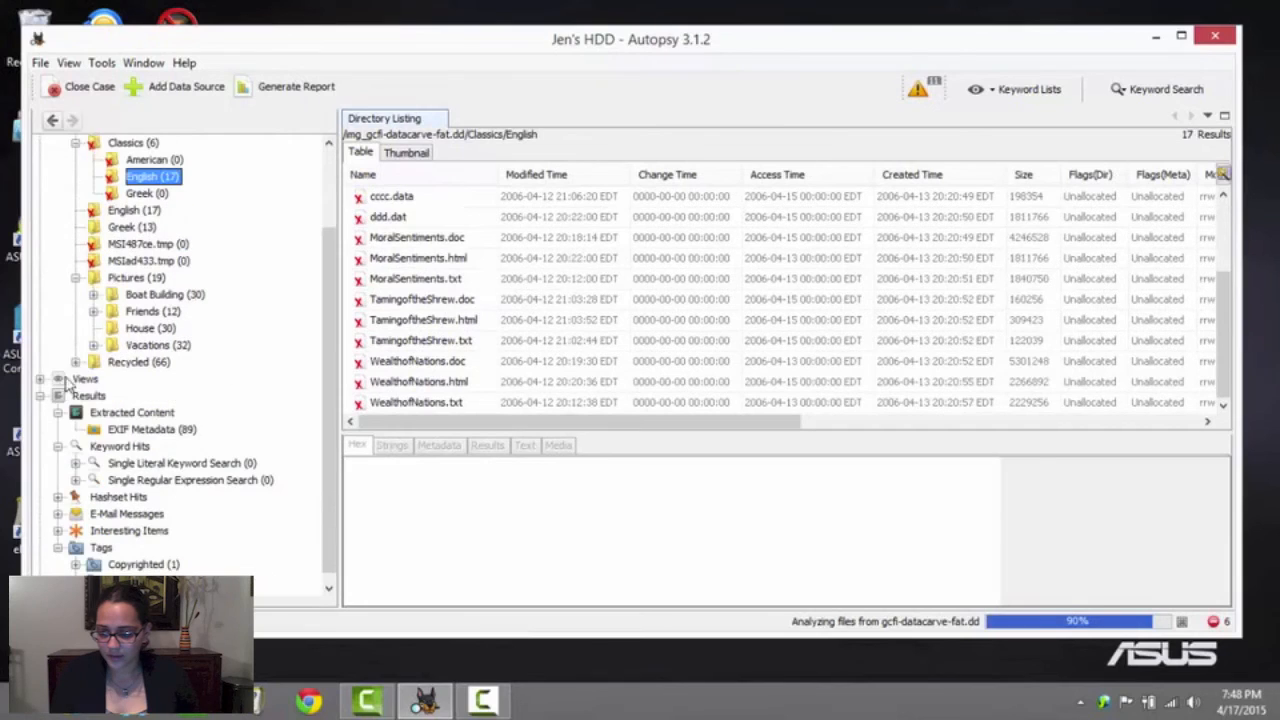
# Review the file listings of House, Friends and Boat Building under Pictures, and of the Recycled folder
pyautogui.click(138, 328)
pyautogui.scroll(-1, 231, 311)
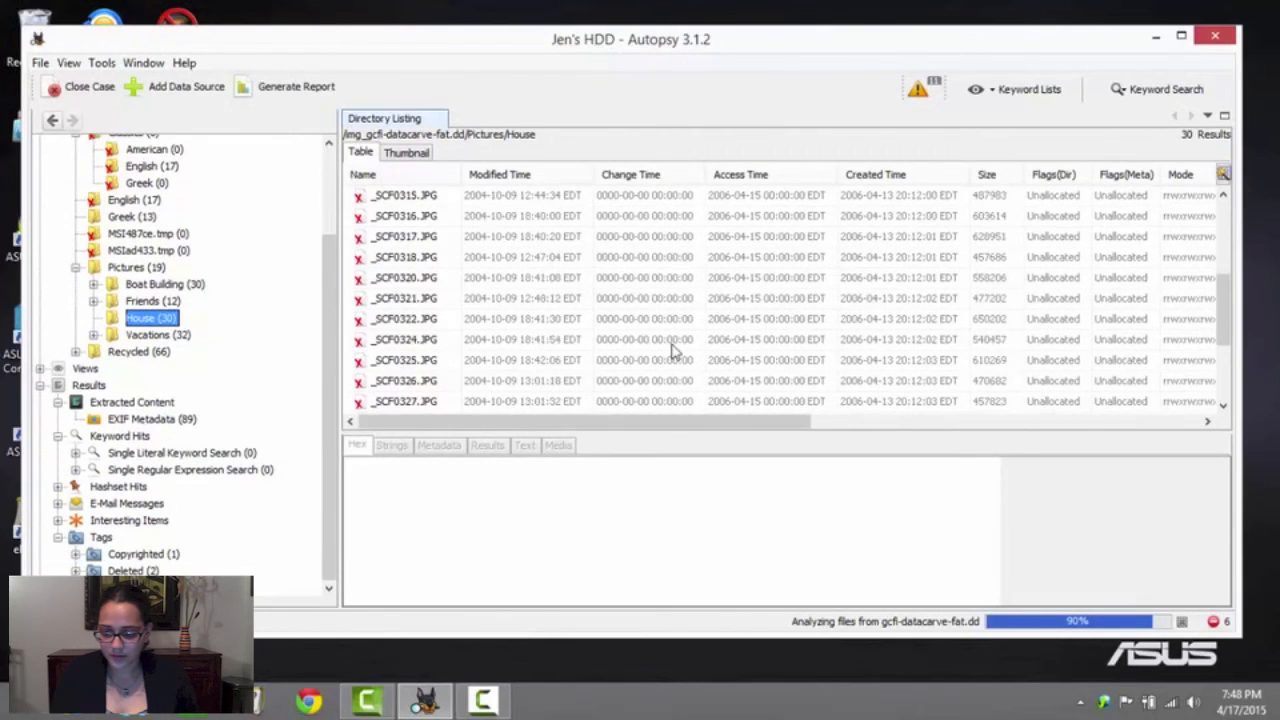
pyautogui.scroll(-3, 410, 322)
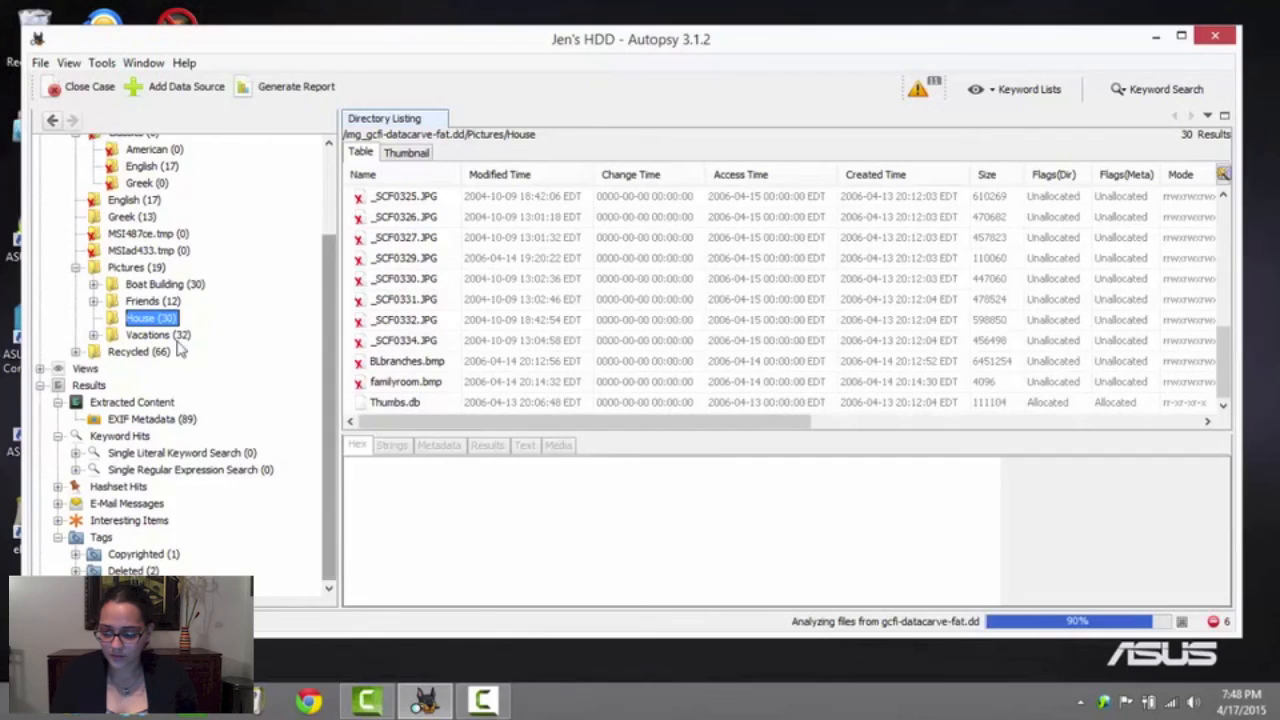
pyautogui.click(152, 301)
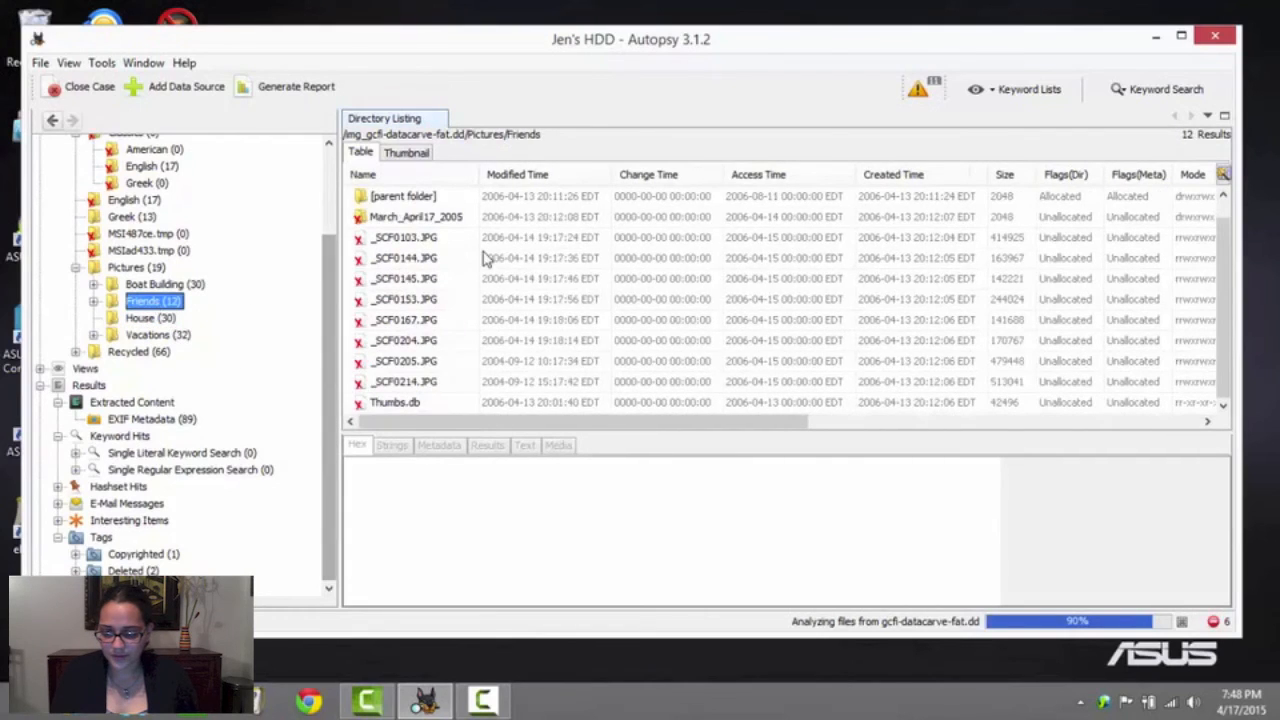
pyautogui.click(172, 285)
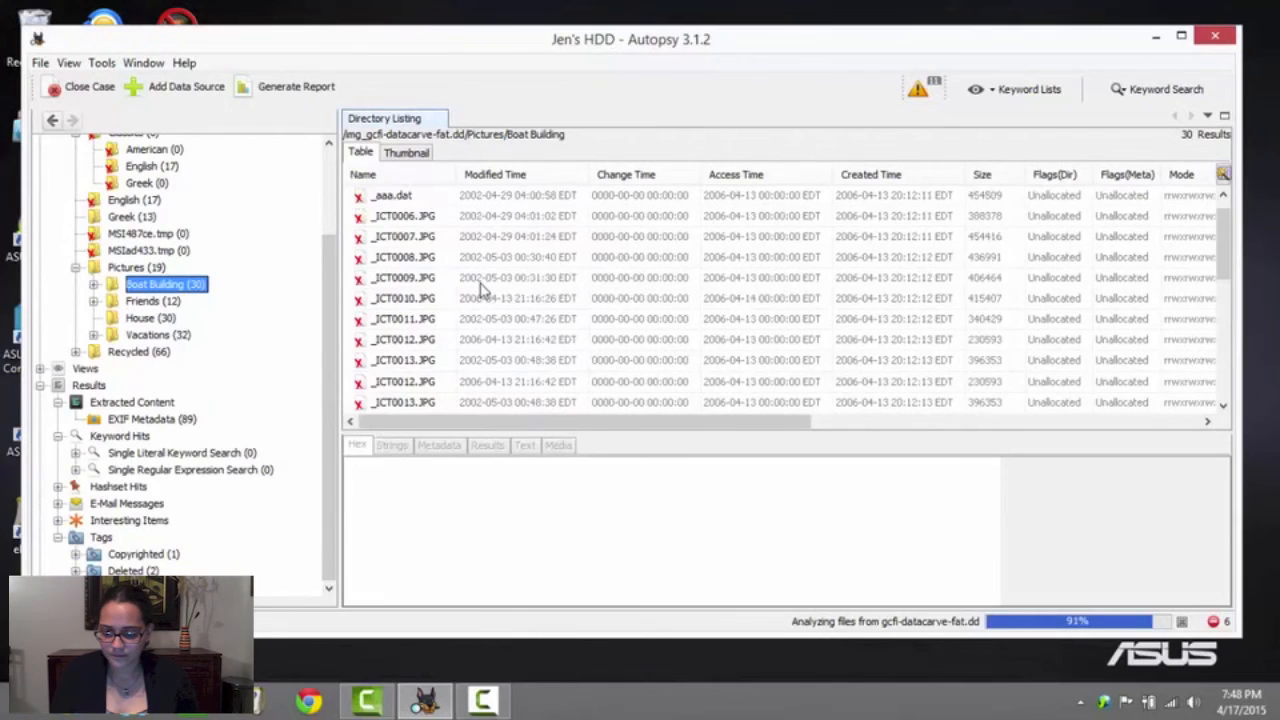
pyautogui.scroll(-6, 481, 289)
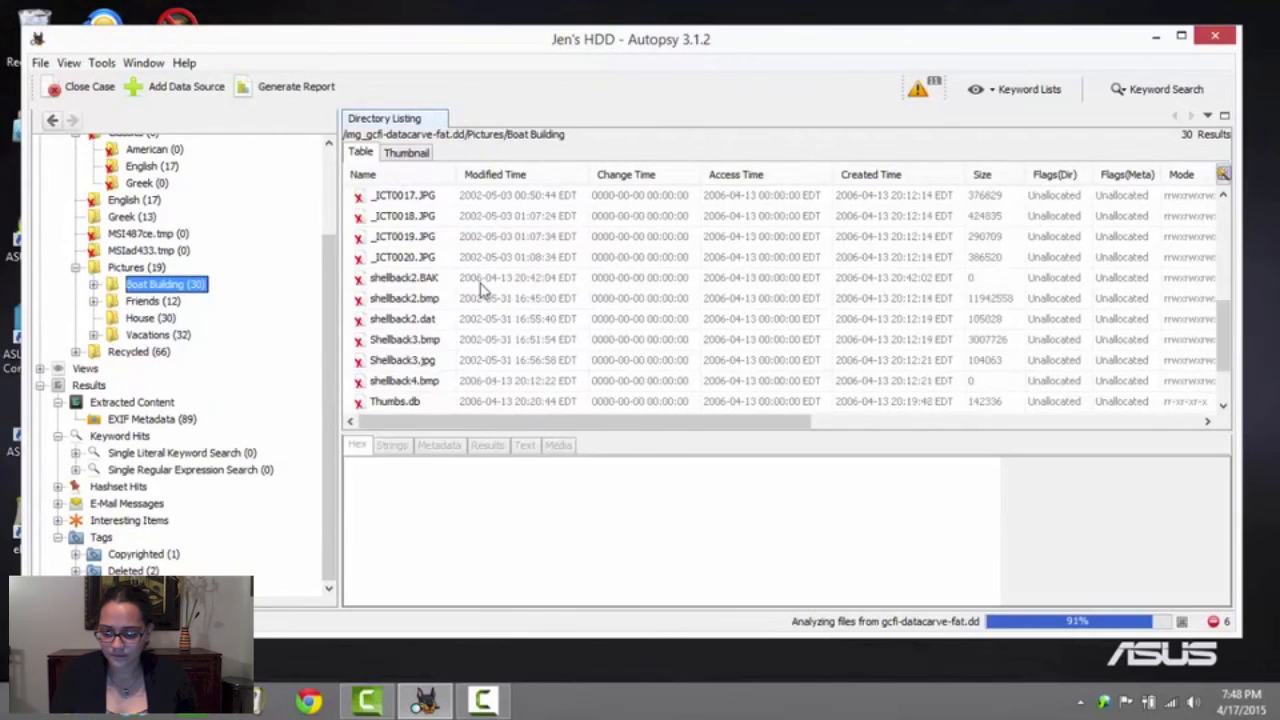
pyautogui.click(140, 352)
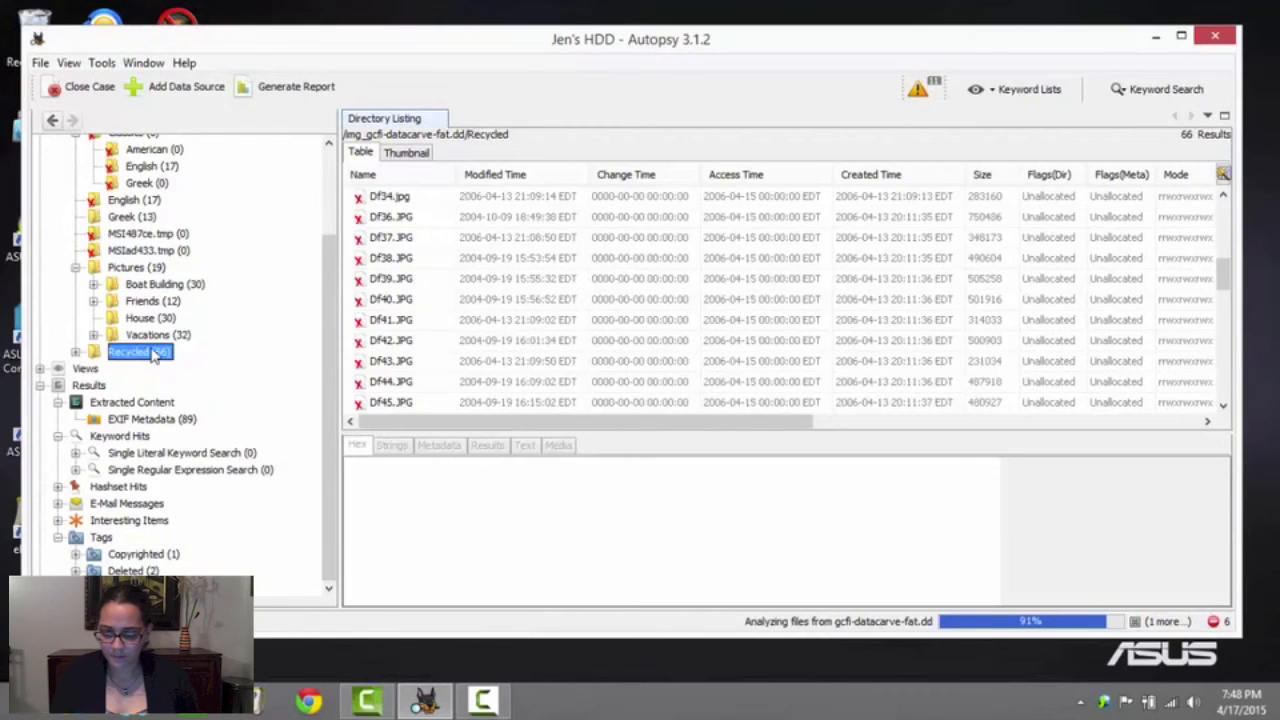
pyautogui.scroll(-10, 439, 240)
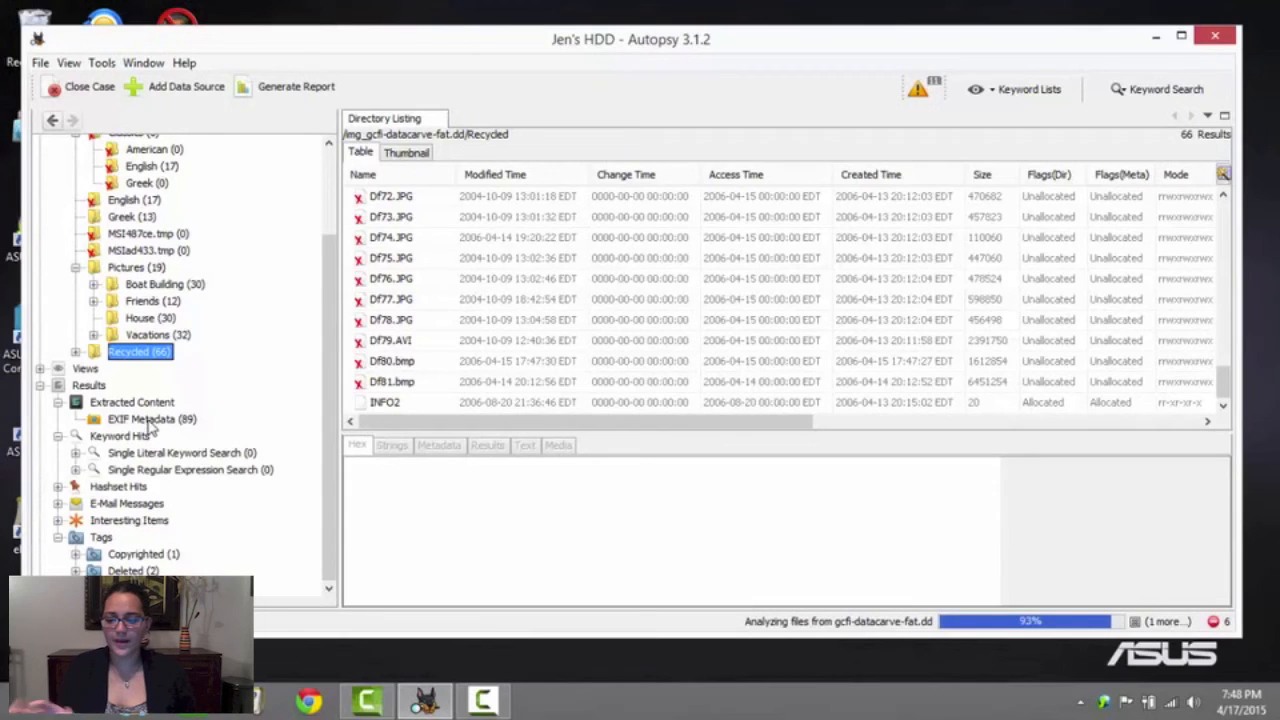
# List the extracted EXIF Metadata entries and display them as Large Thumbnails
pyautogui.click(148, 420)
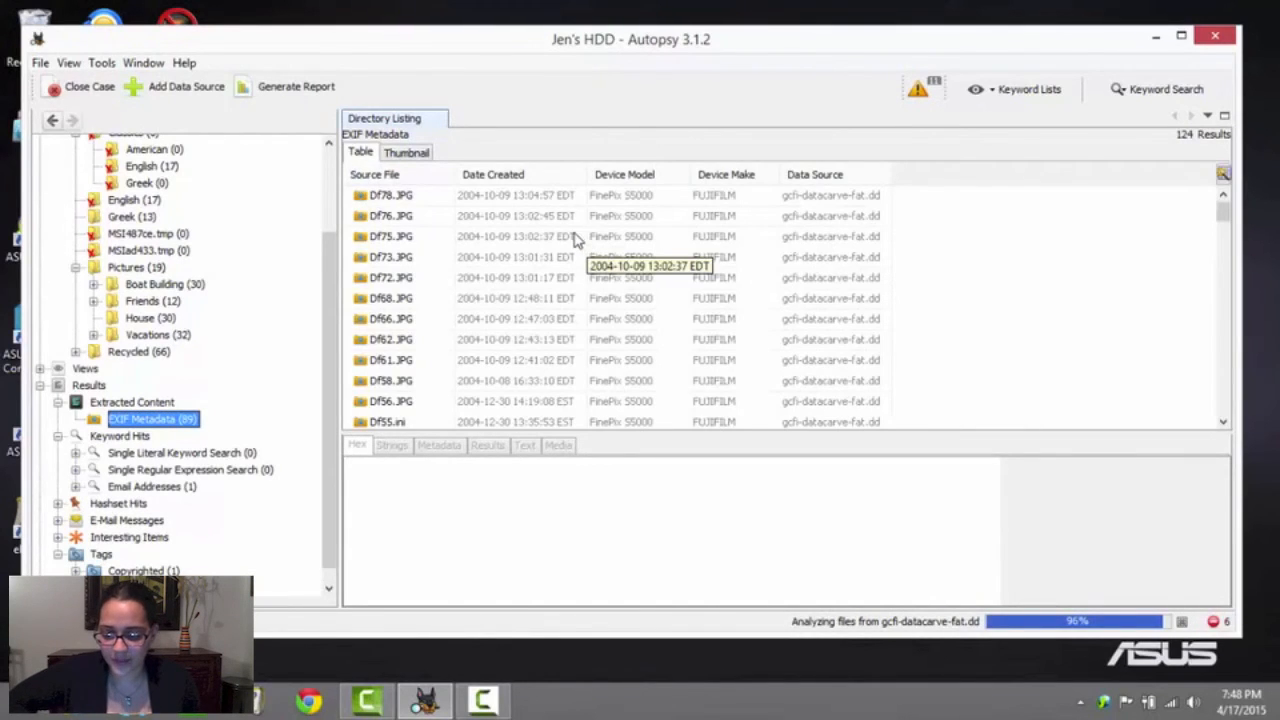
pyautogui.click(390, 197)
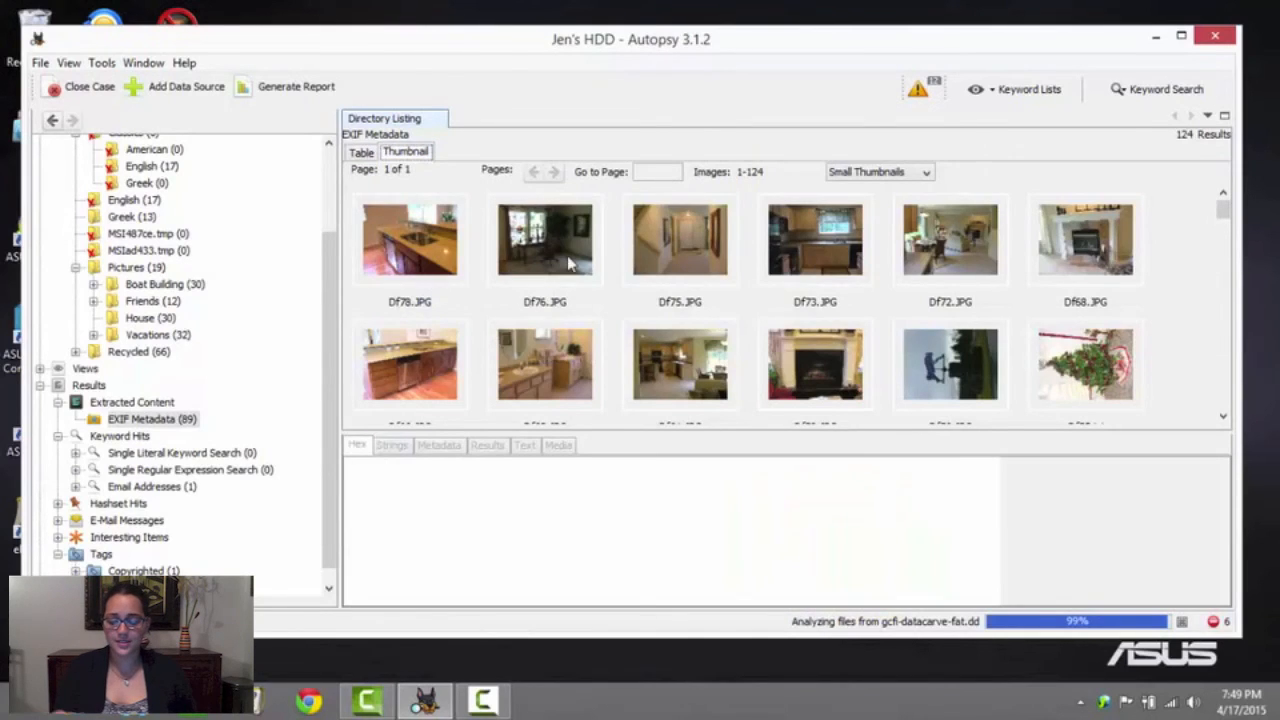
pyautogui.click(882, 173)
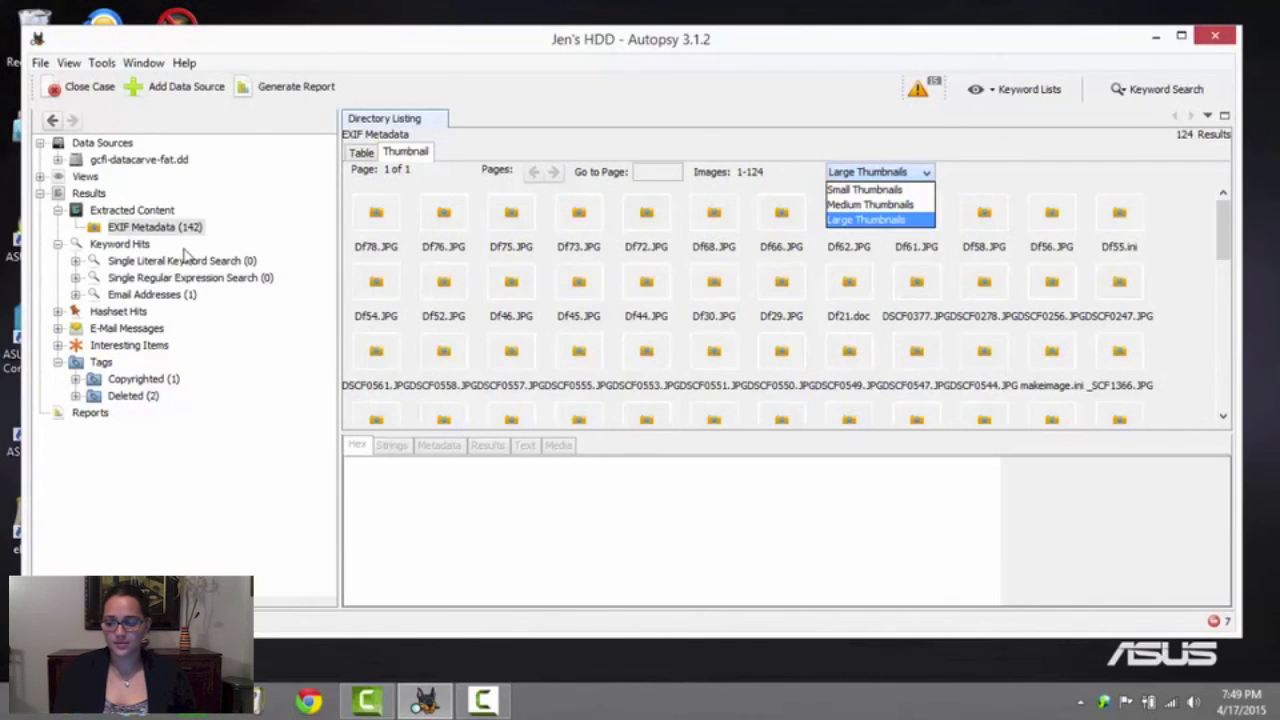
# Expand the gcfi-datacarve-fat.dd data source and list its $CarvedFiles folder as a table
pyautogui.click(60, 166)
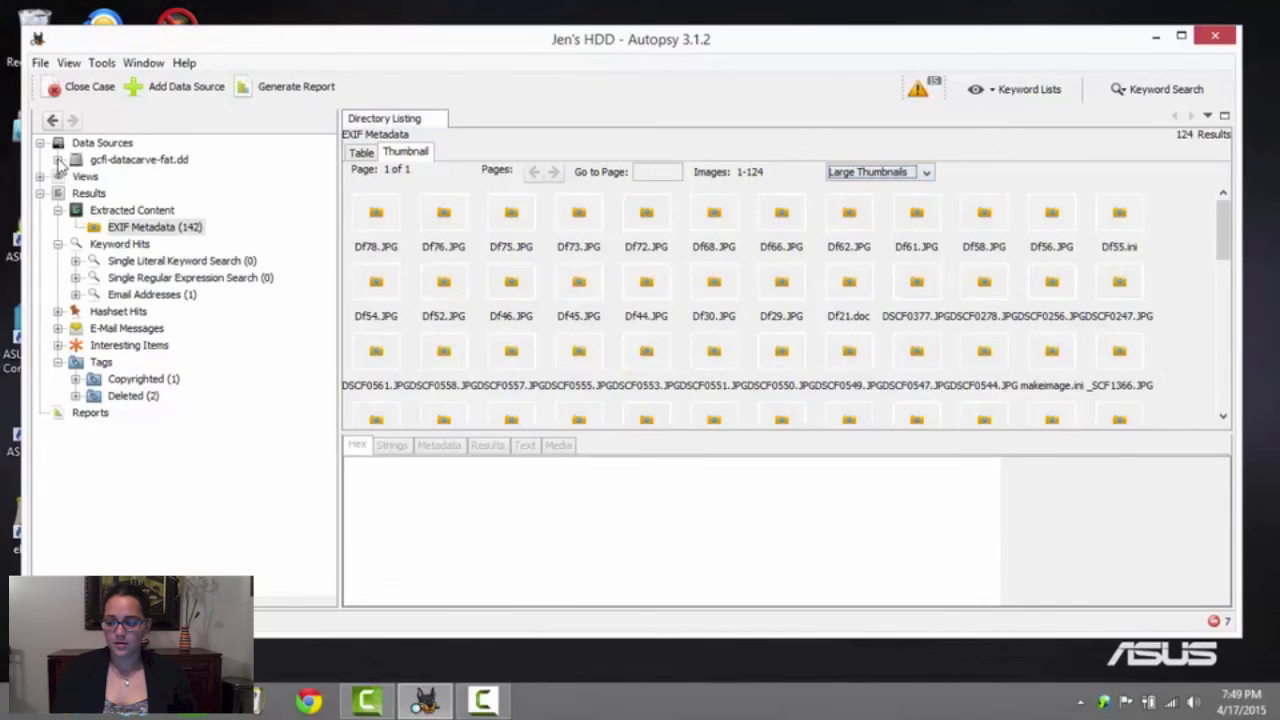
pyautogui.click(58, 160)
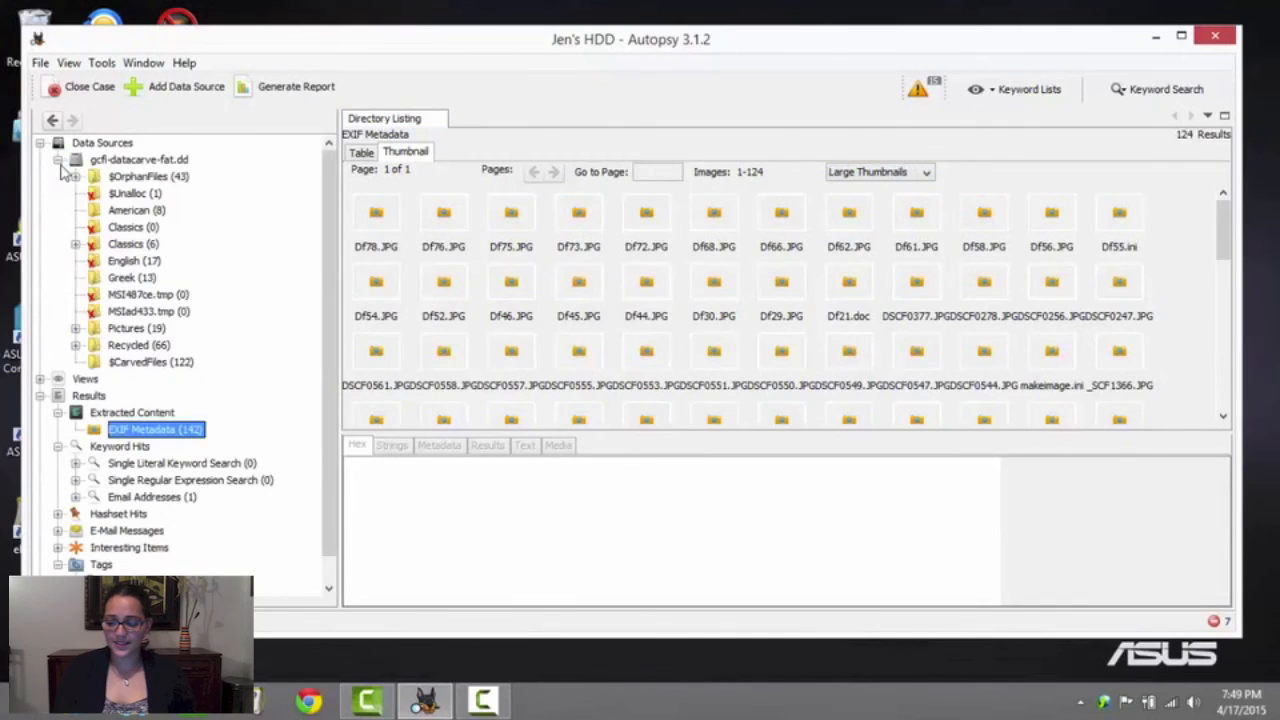
pyautogui.click(137, 362)
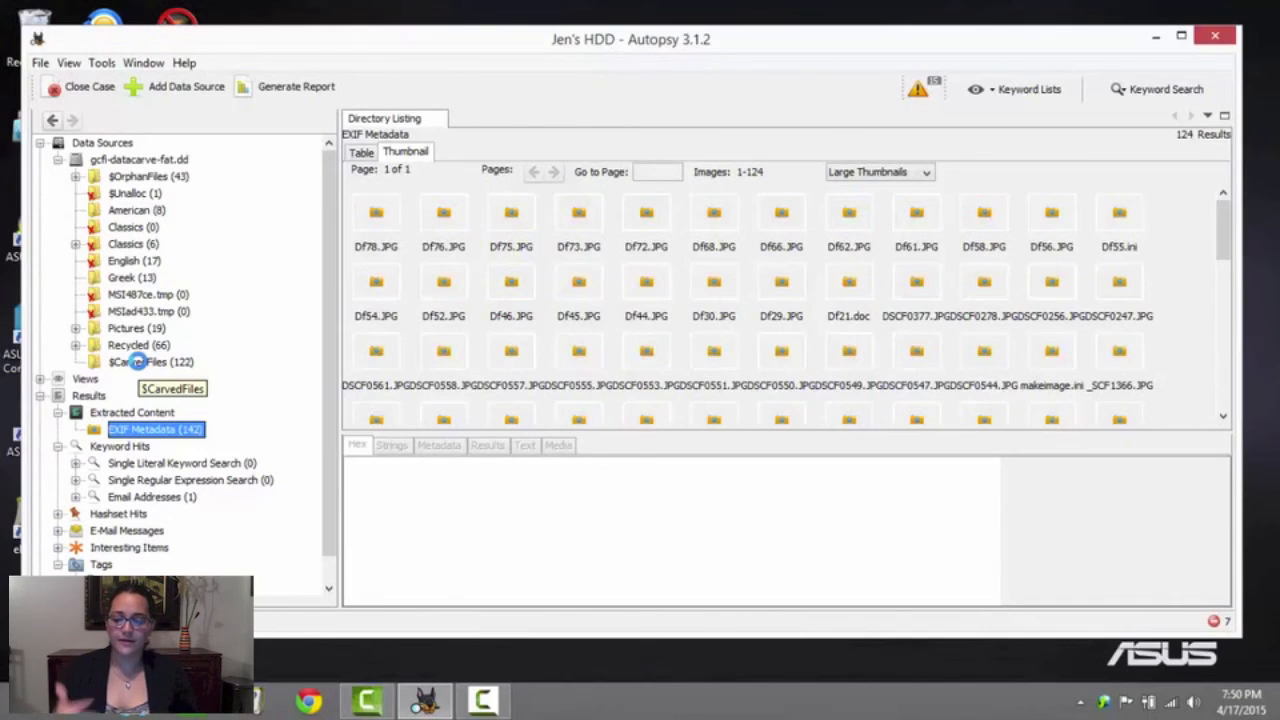
pyautogui.click(135, 362)
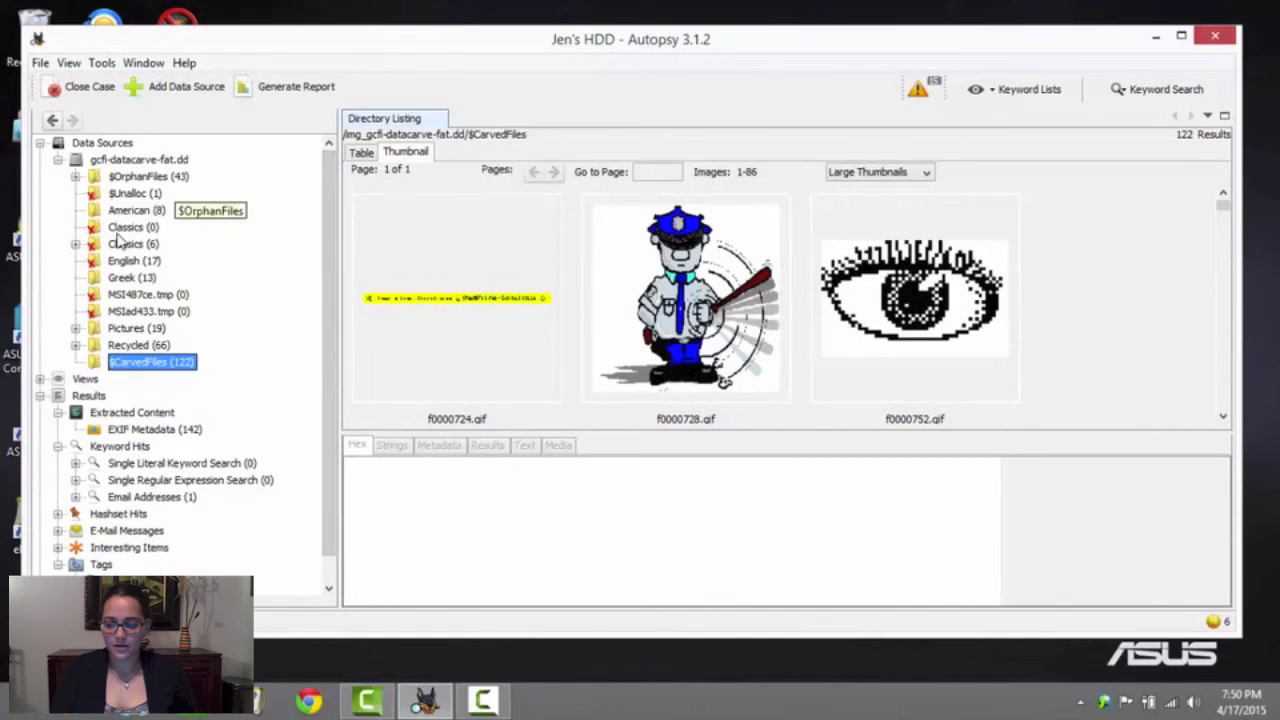
pyautogui.click(361, 154)
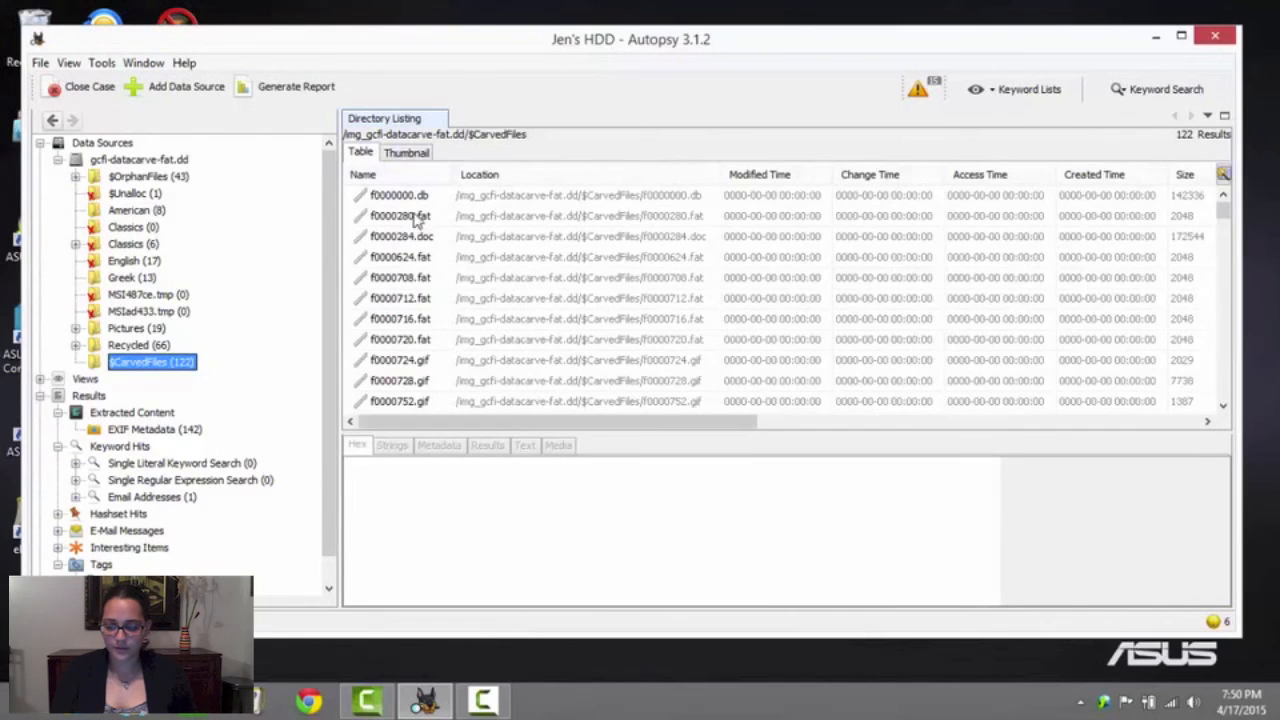
# Check the Results details of the carved file f0000284.doc and quick-tag it as Deleted
pyautogui.click(400, 236)
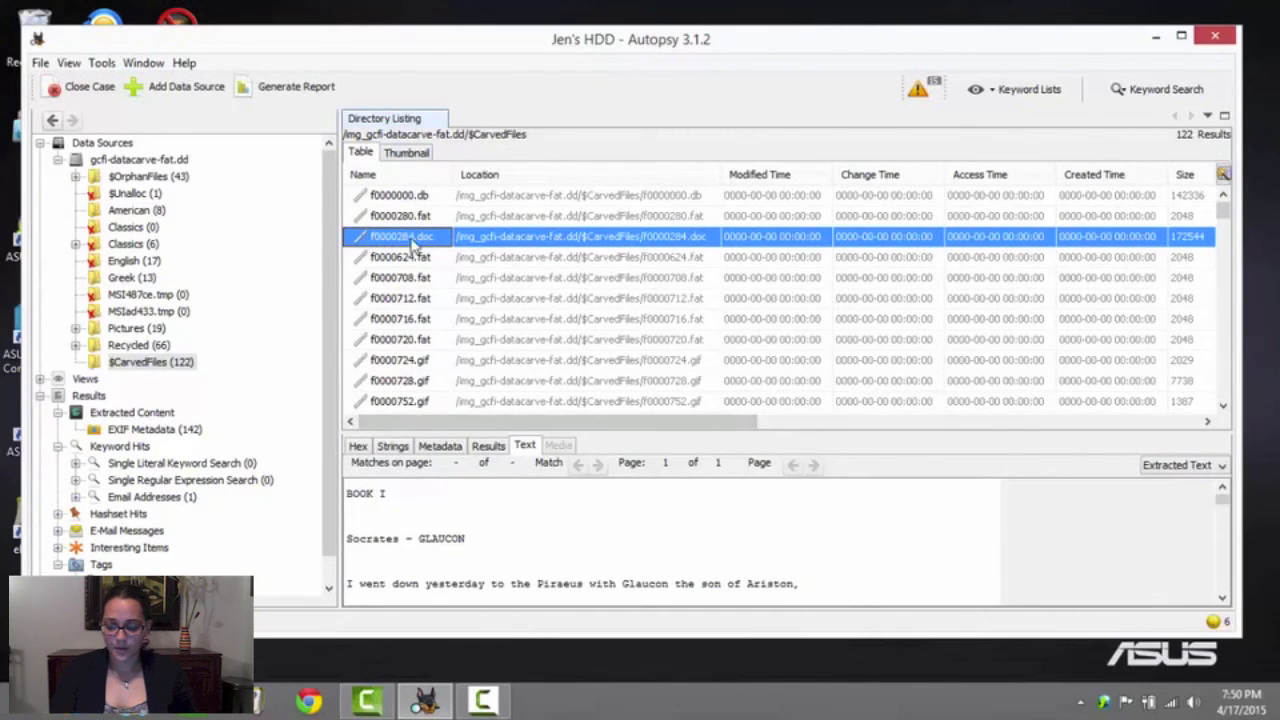
pyautogui.click(489, 446)
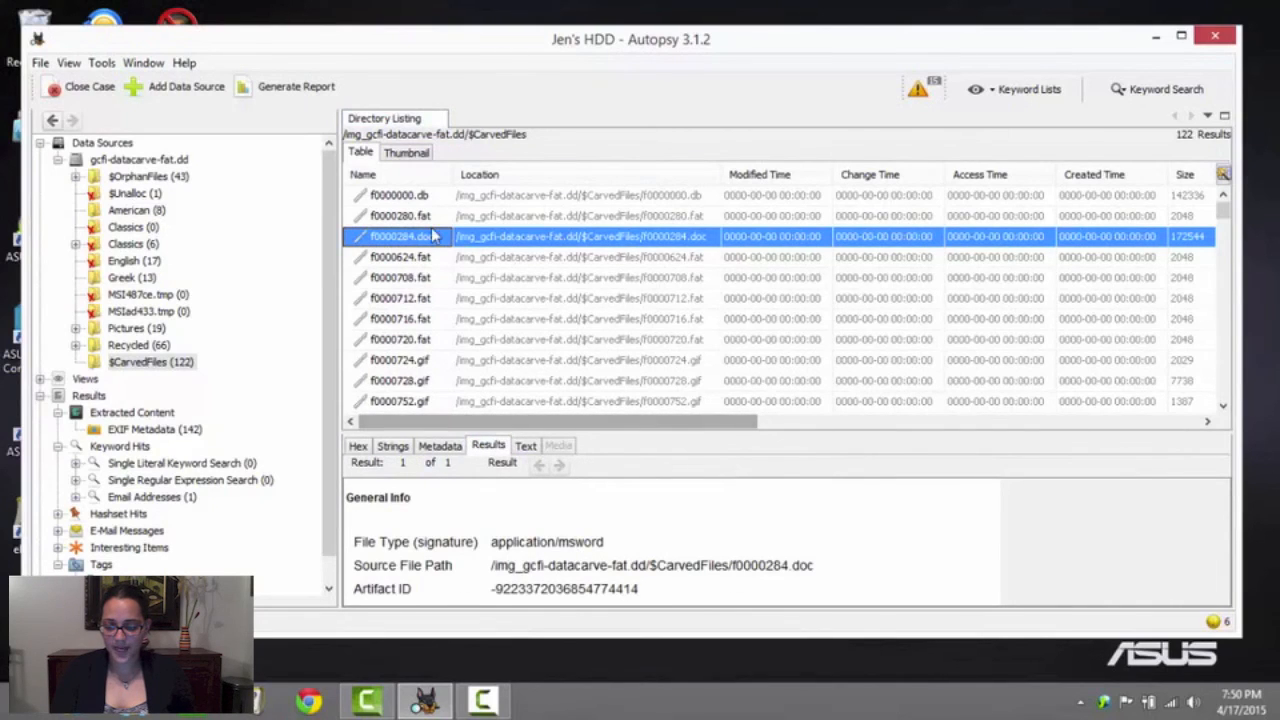
pyautogui.rightClick(418, 245)
pyautogui.moveTo(500, 334)
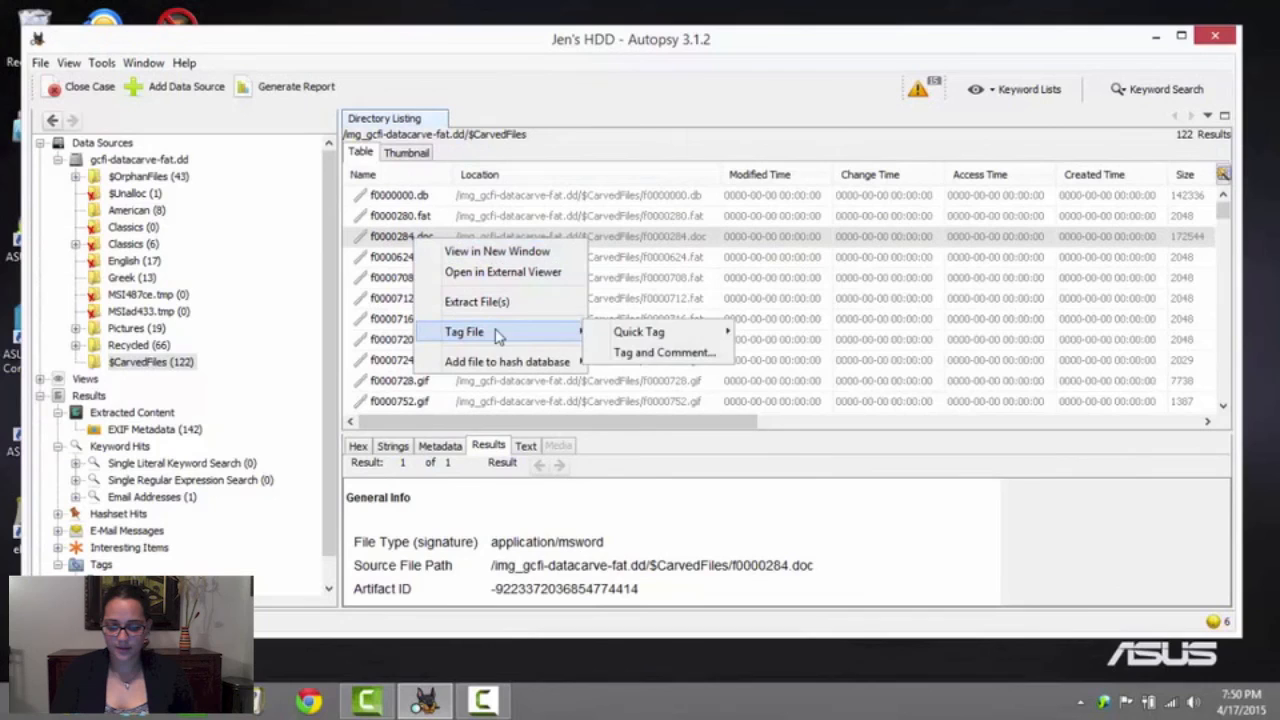
pyautogui.moveTo(645, 334)
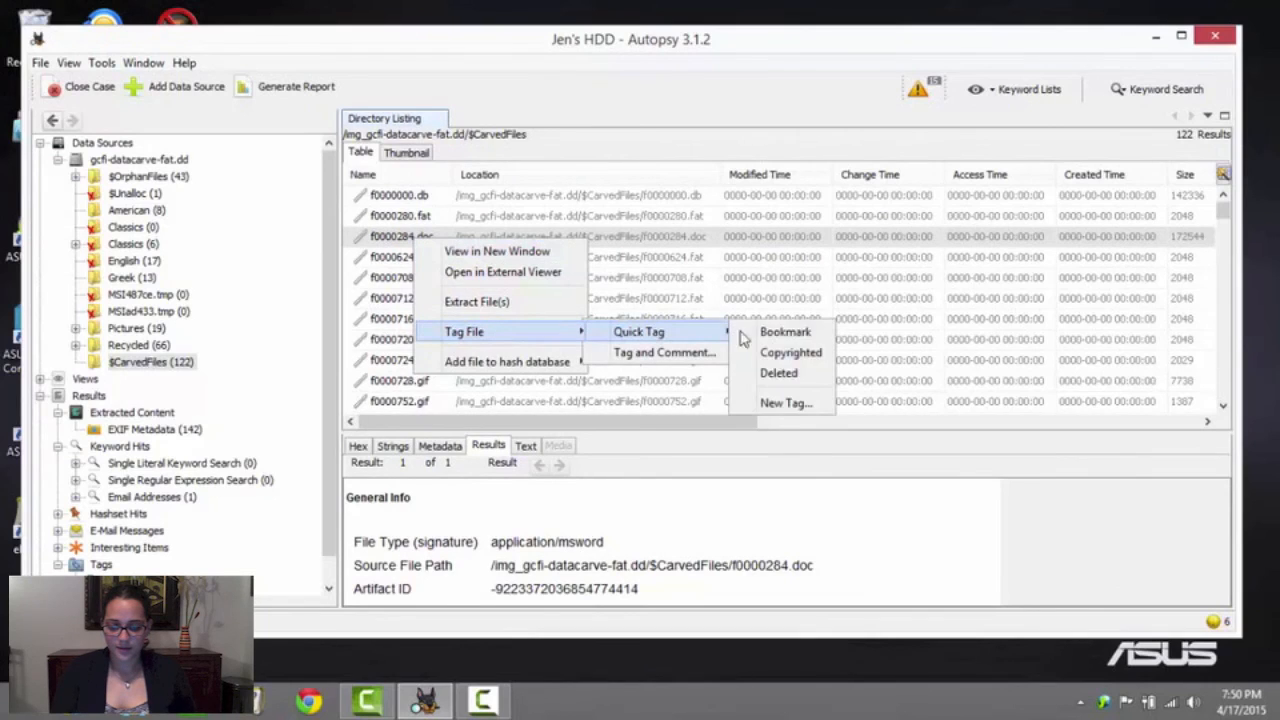
pyautogui.click(779, 374)
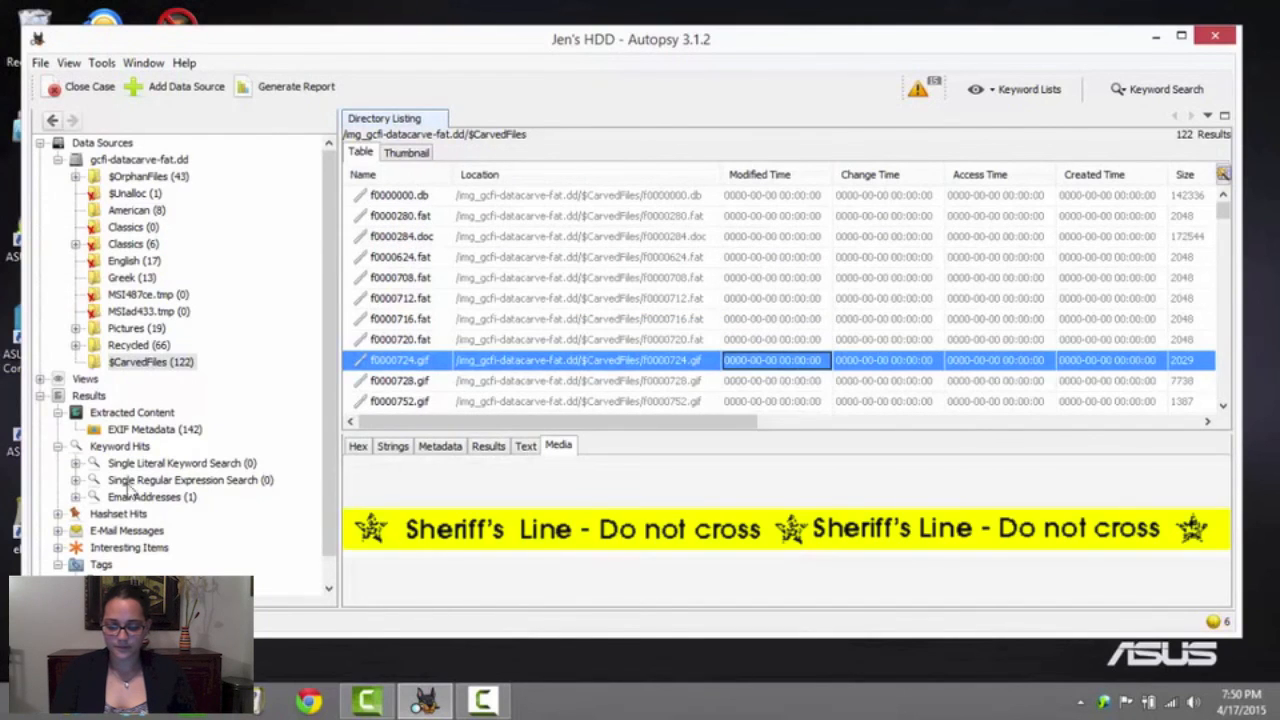
pyautogui.click(915, 340)
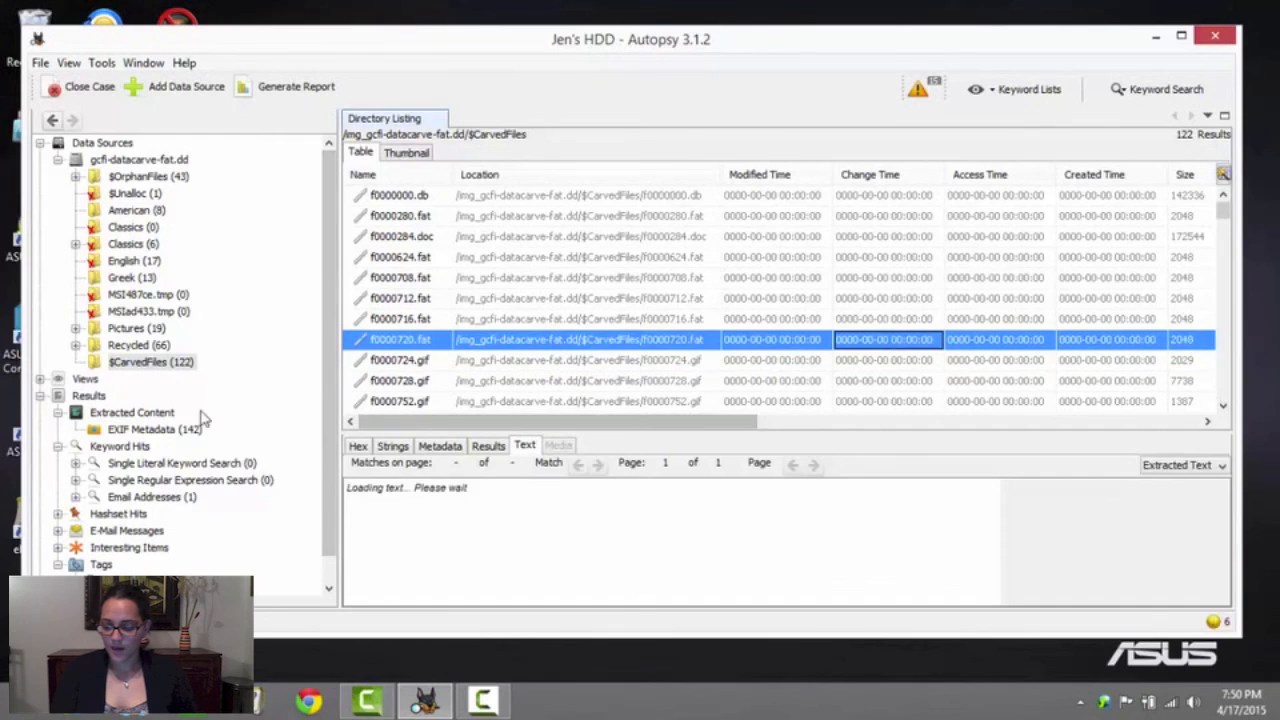
pyautogui.scroll(-1, 314, 447)
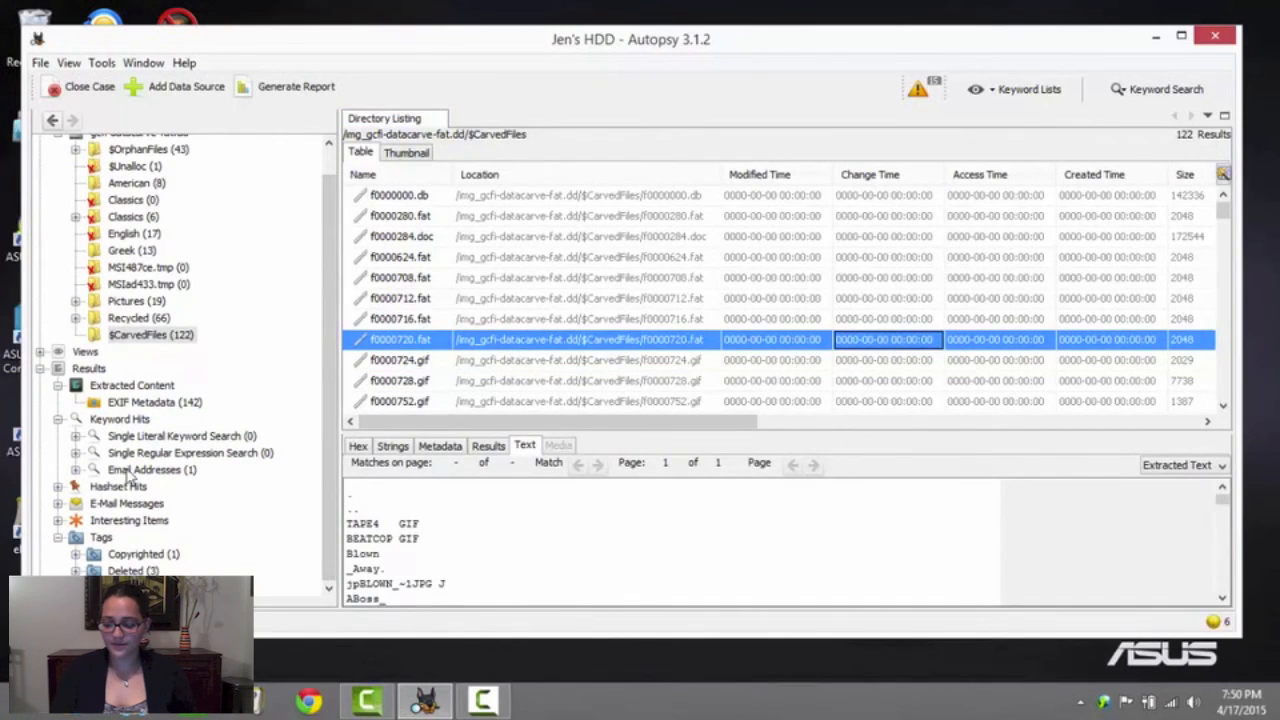
# Generate a Results - HTML report covering all results and open its index.html
pyautogui.click(280, 90)
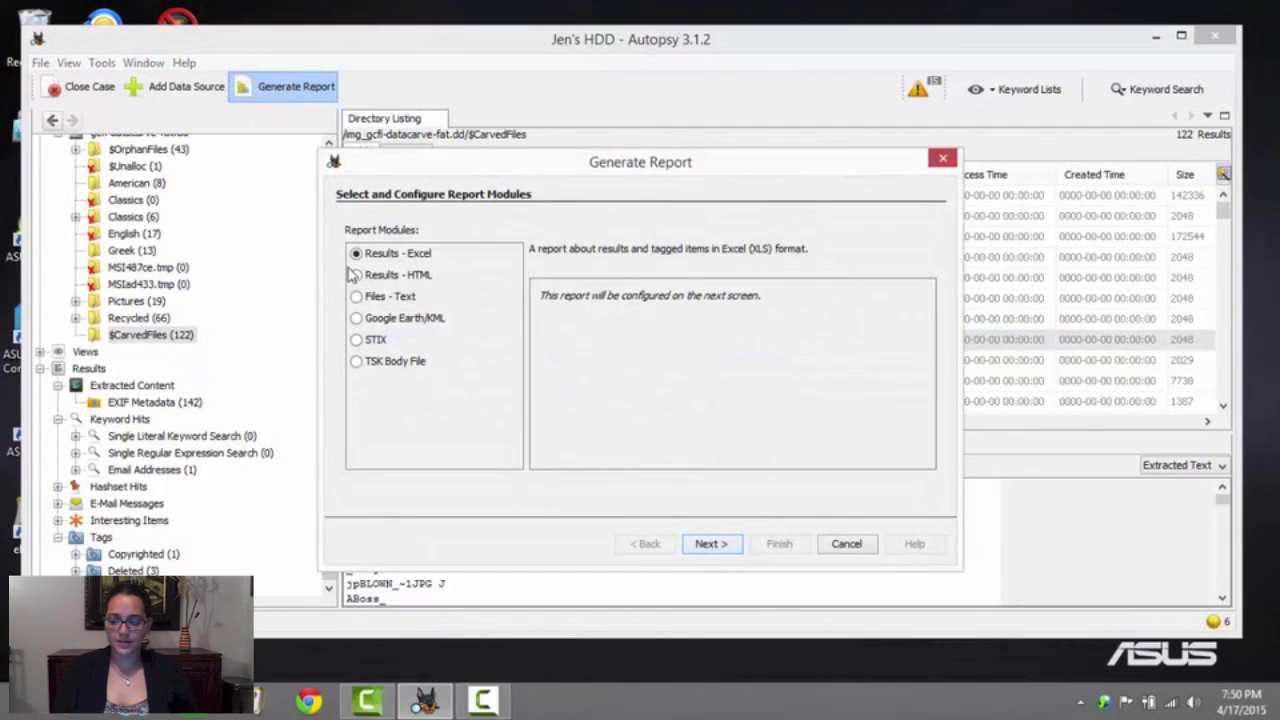
pyautogui.click(356, 275)
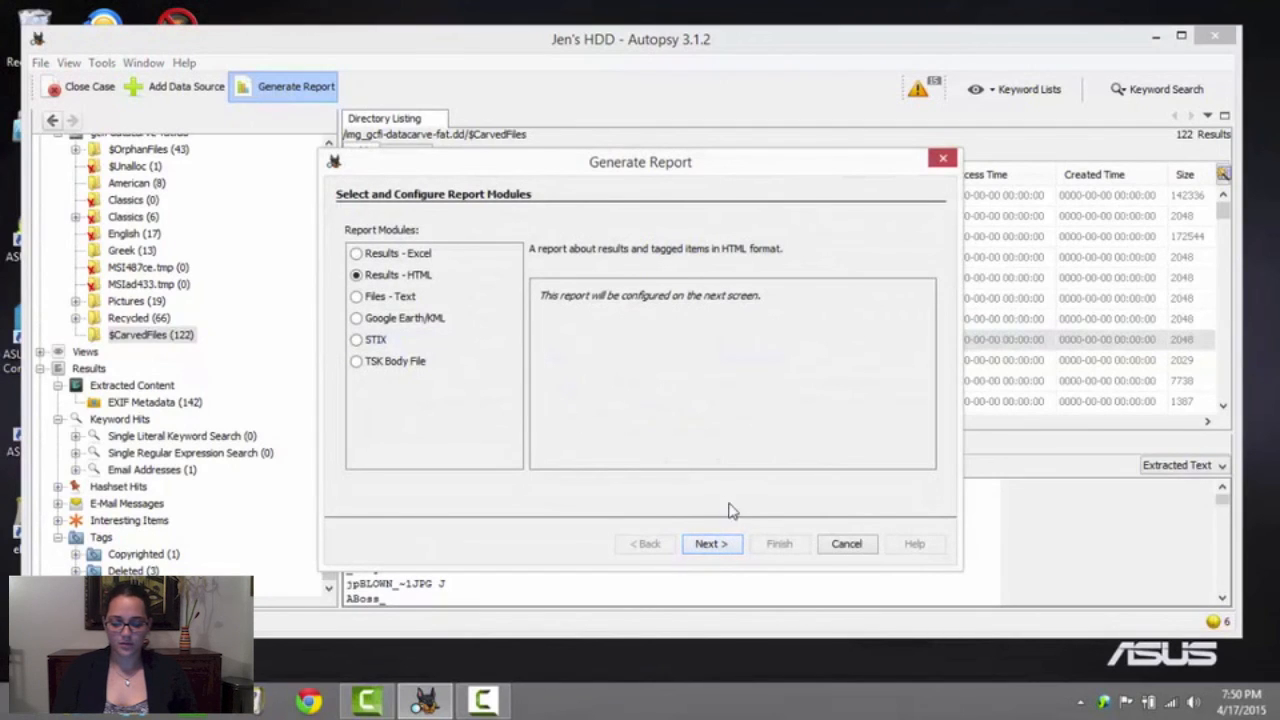
pyautogui.click(709, 544)
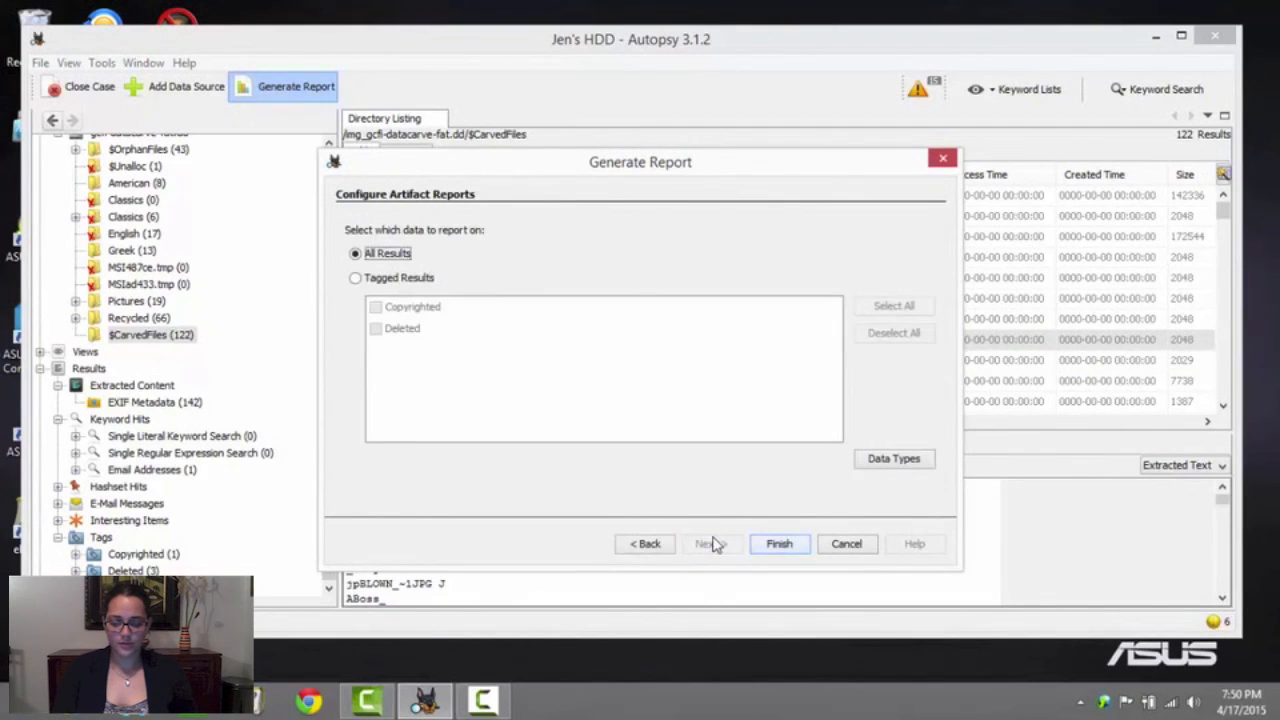
pyautogui.click(777, 546)
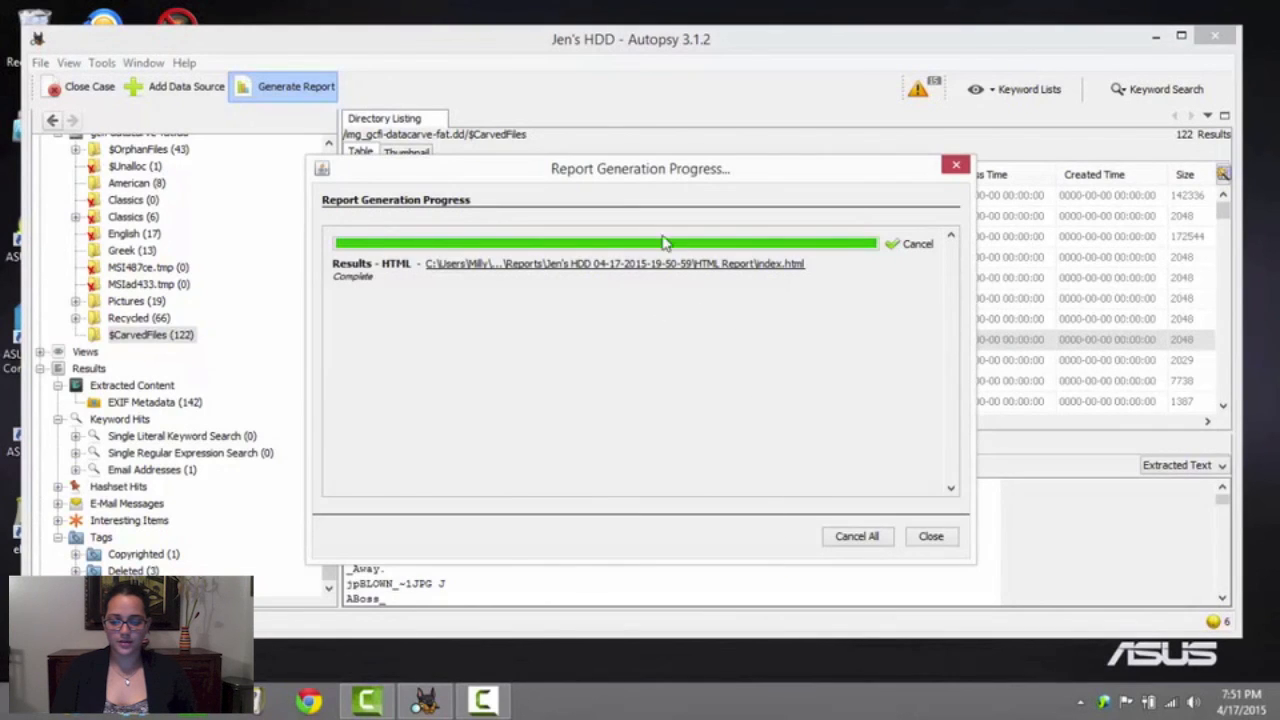
pyautogui.click(572, 265)
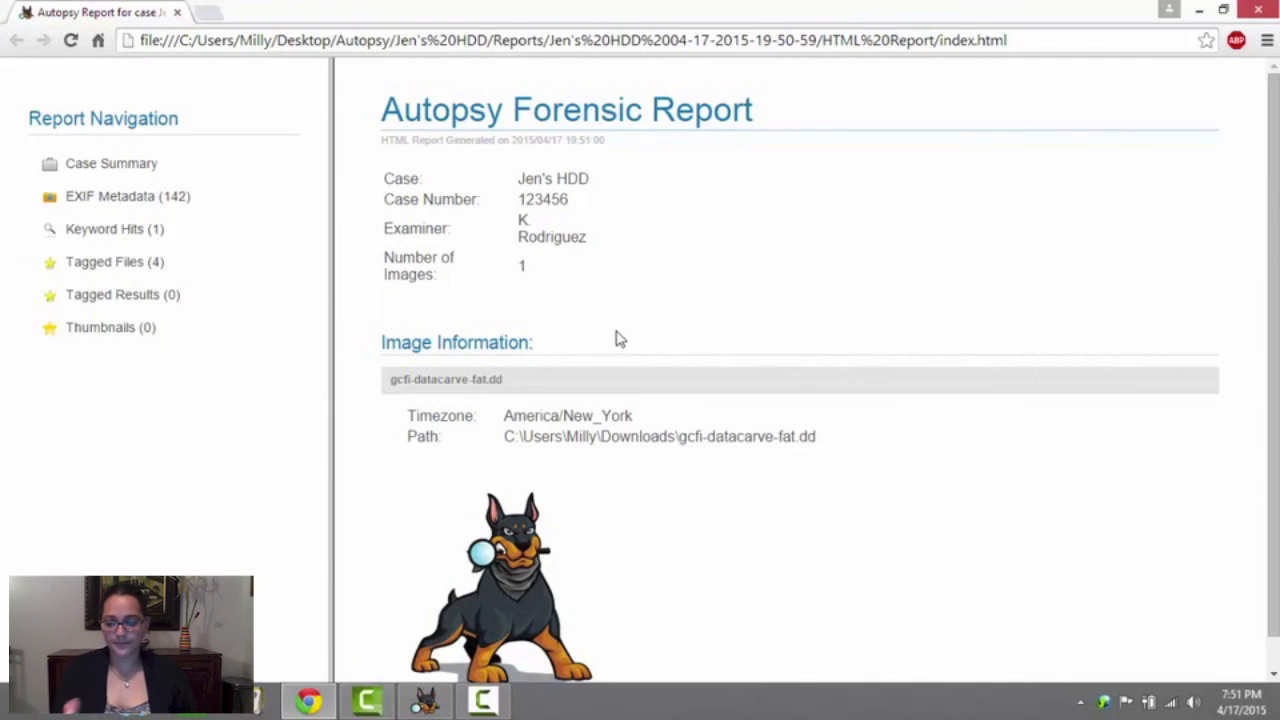
# Review the report's case summary and its EXIF Metadata table, including the source file column and the last entries
pyautogui.scroll(-1, 678, 268)
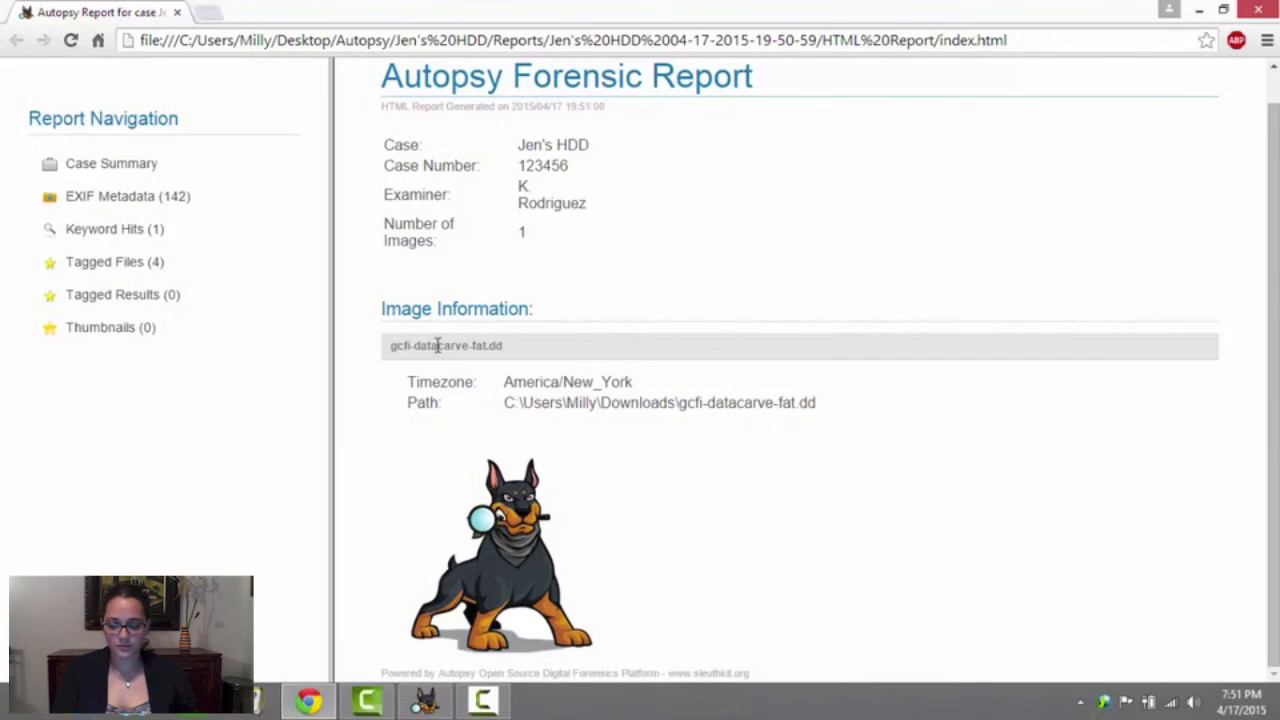
pyautogui.click(97, 200)
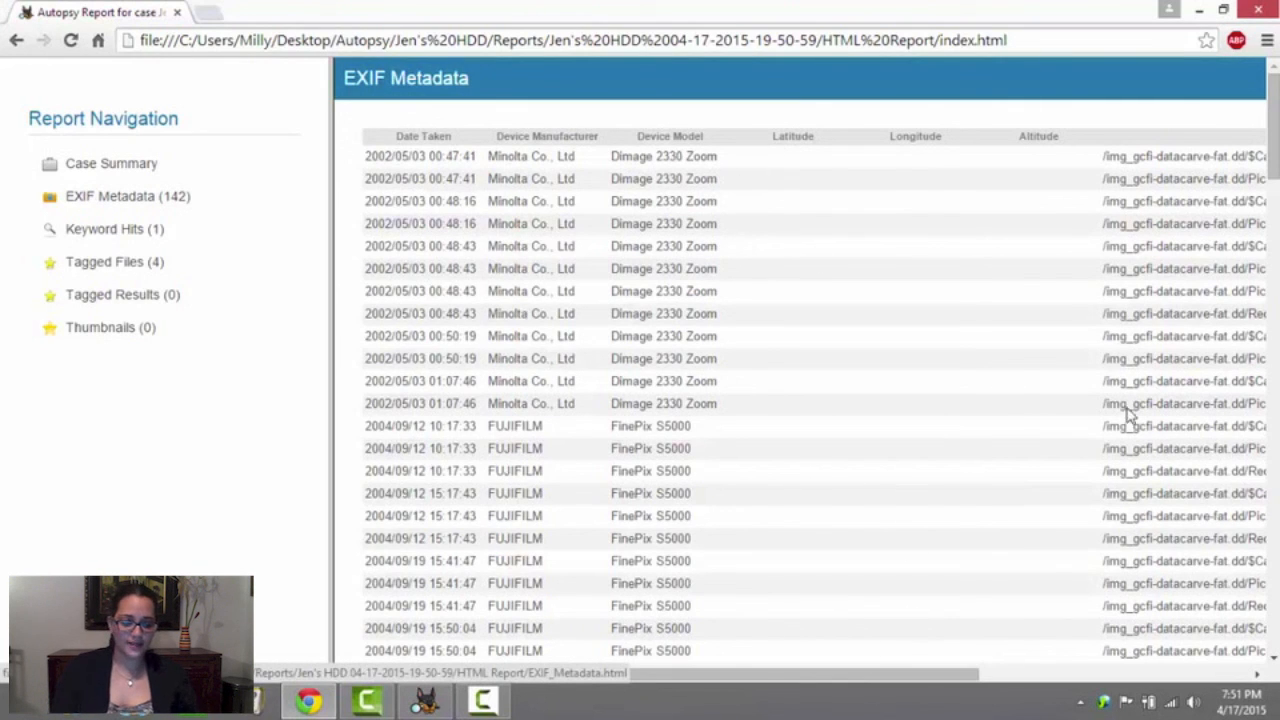
pyautogui.moveTo(826, 677); pyautogui.dragTo(1116, 684)
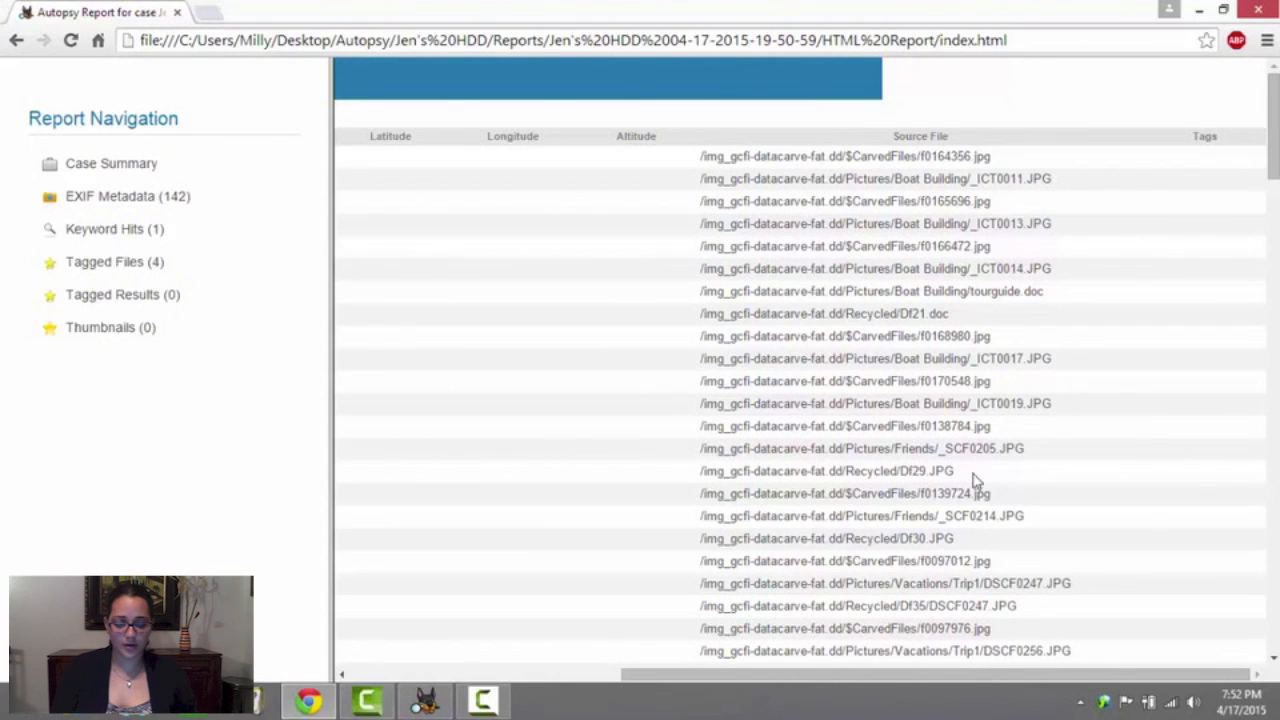
pyautogui.moveTo(960, 676); pyautogui.dragTo(392, 630)
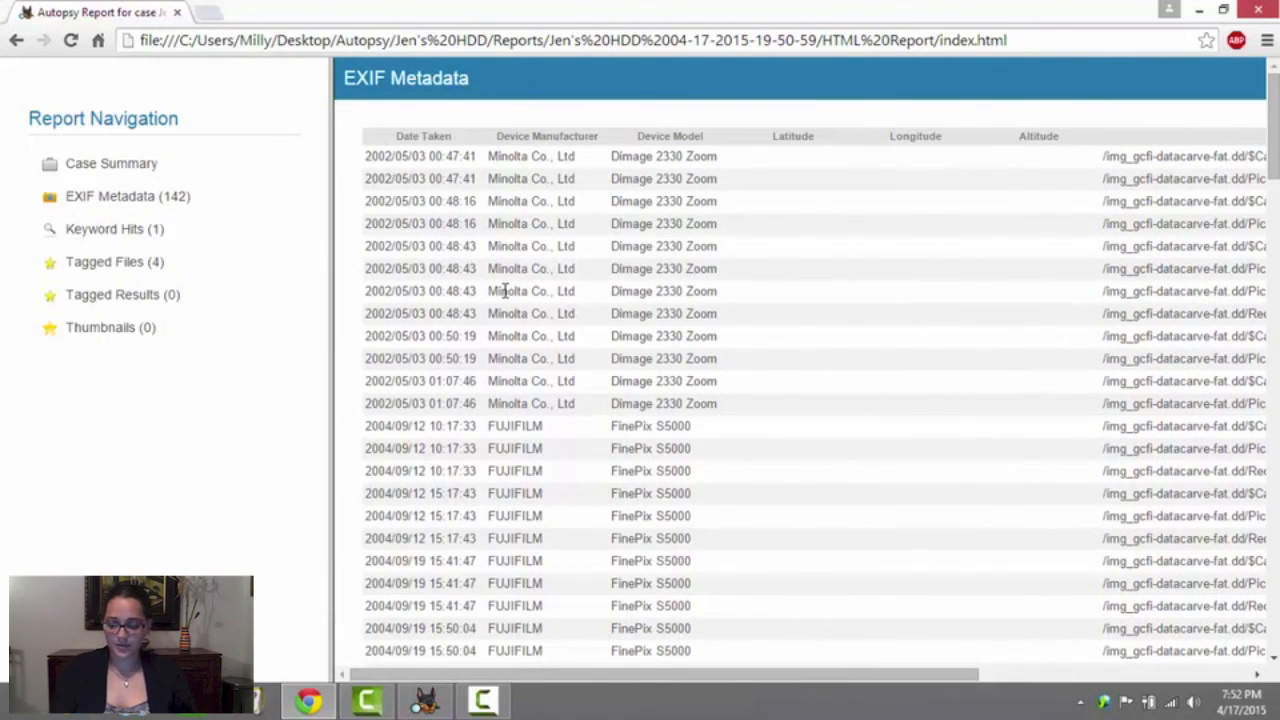
pyautogui.scroll(-20, 505, 295)
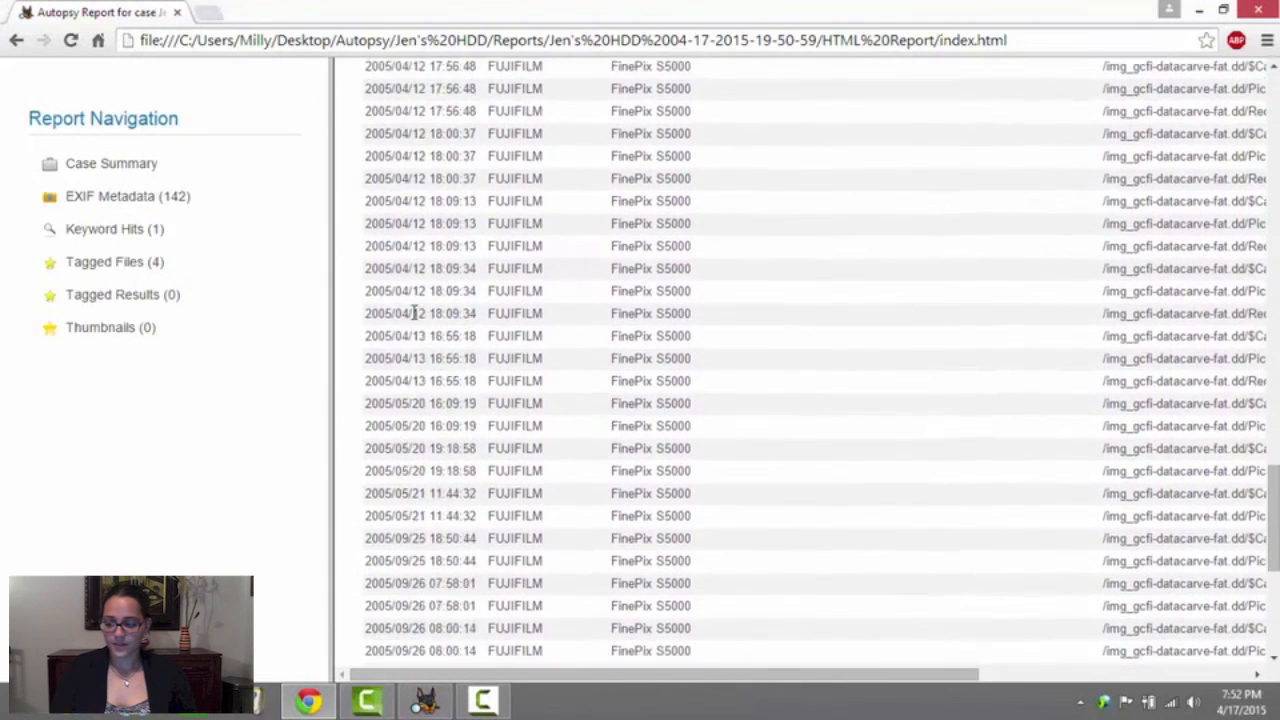
# Review the report's Keyword Hits and the Tagged Files table across to its size and hash columns, dismissing the Norton alert
pyautogui.click(129, 232)
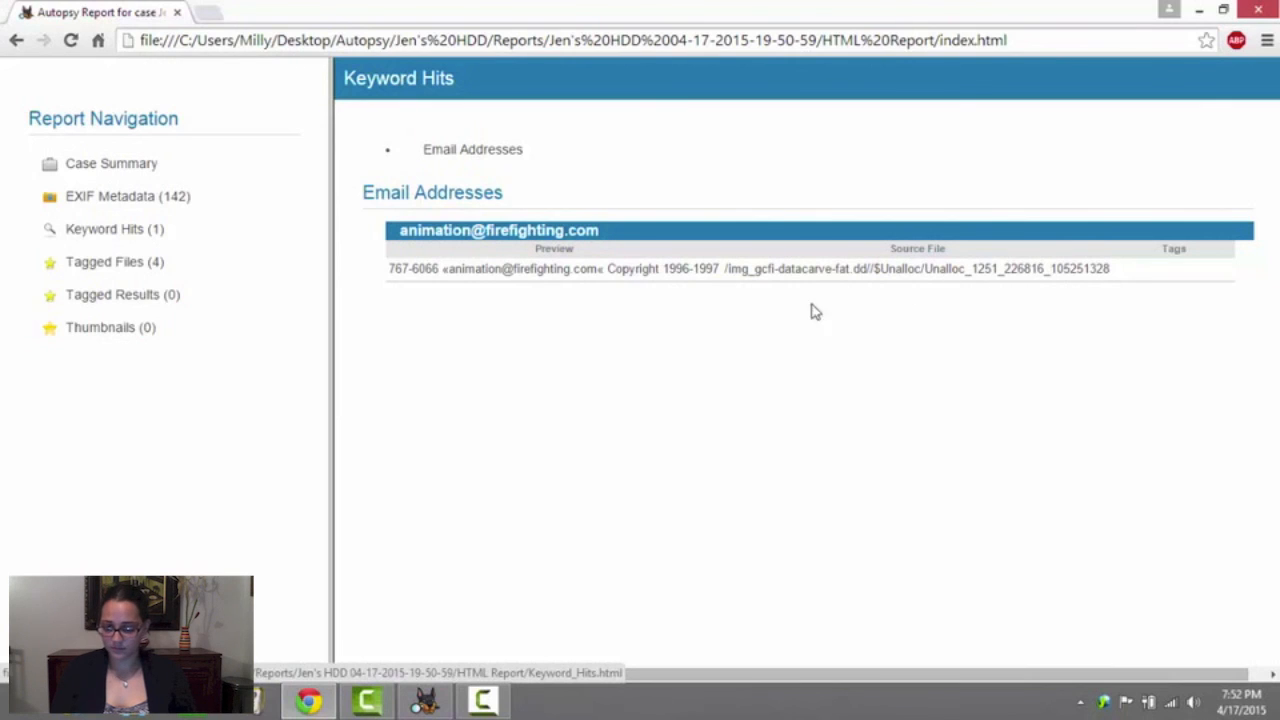
pyautogui.click(108, 263)
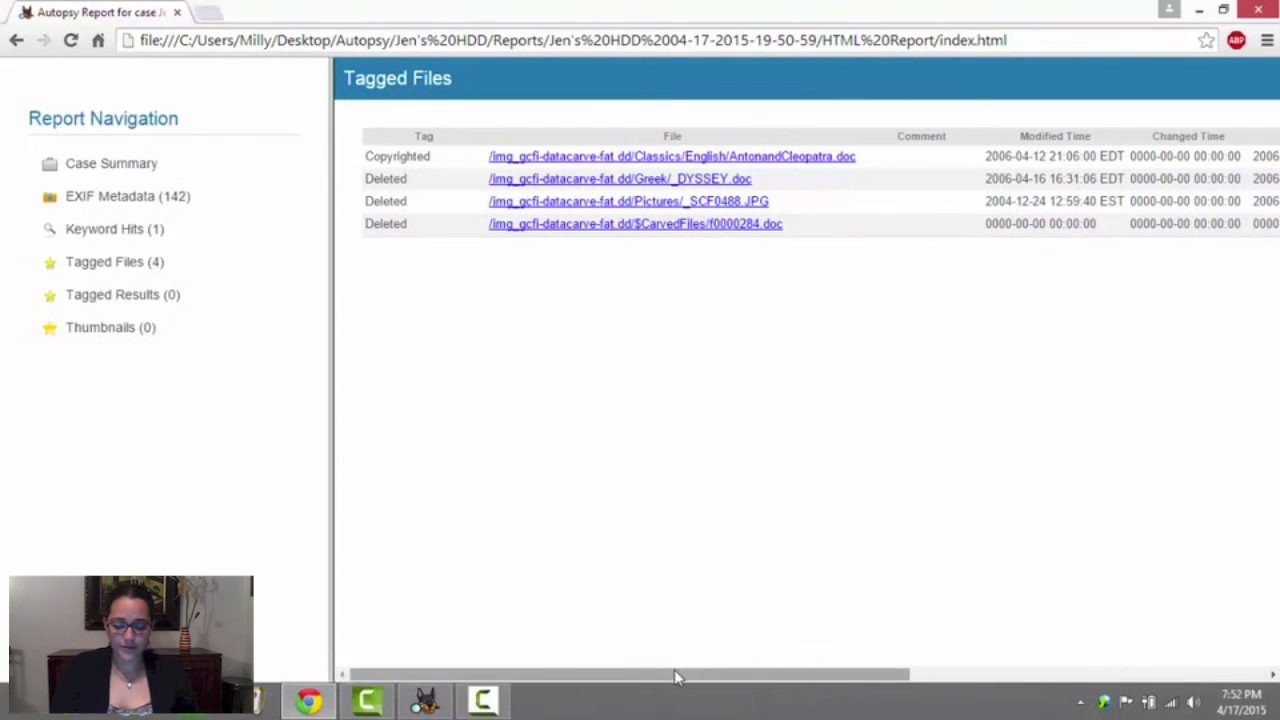
pyautogui.moveTo(678, 681); pyautogui.dragTo(1150, 678)
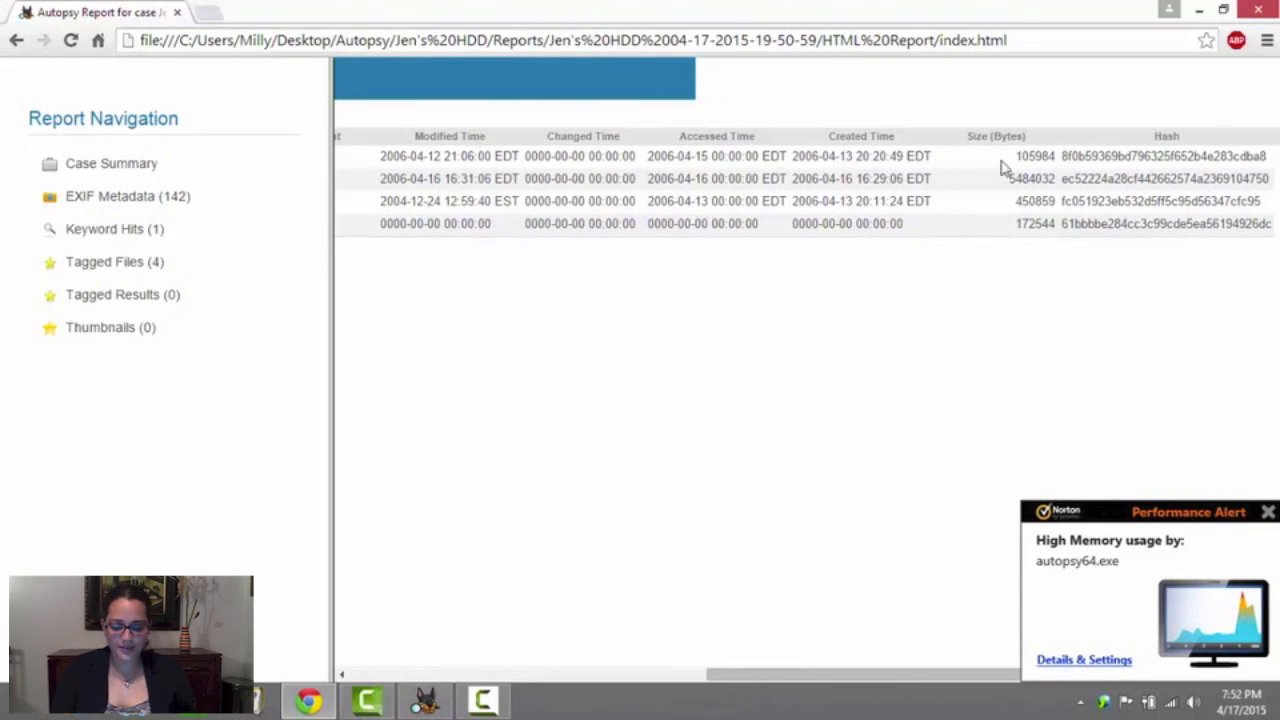
pyautogui.moveTo(791, 676); pyautogui.dragTo(331, 409)
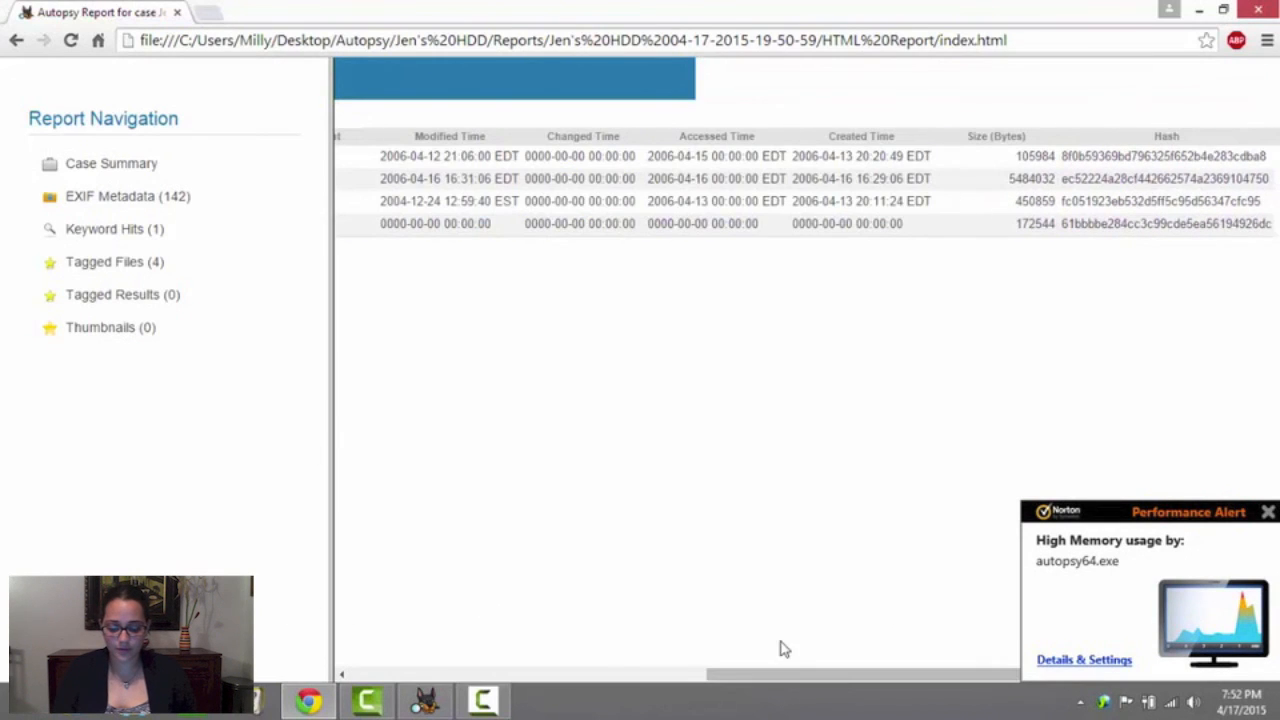
pyautogui.moveTo(777, 673); pyautogui.dragTo(240, 618)
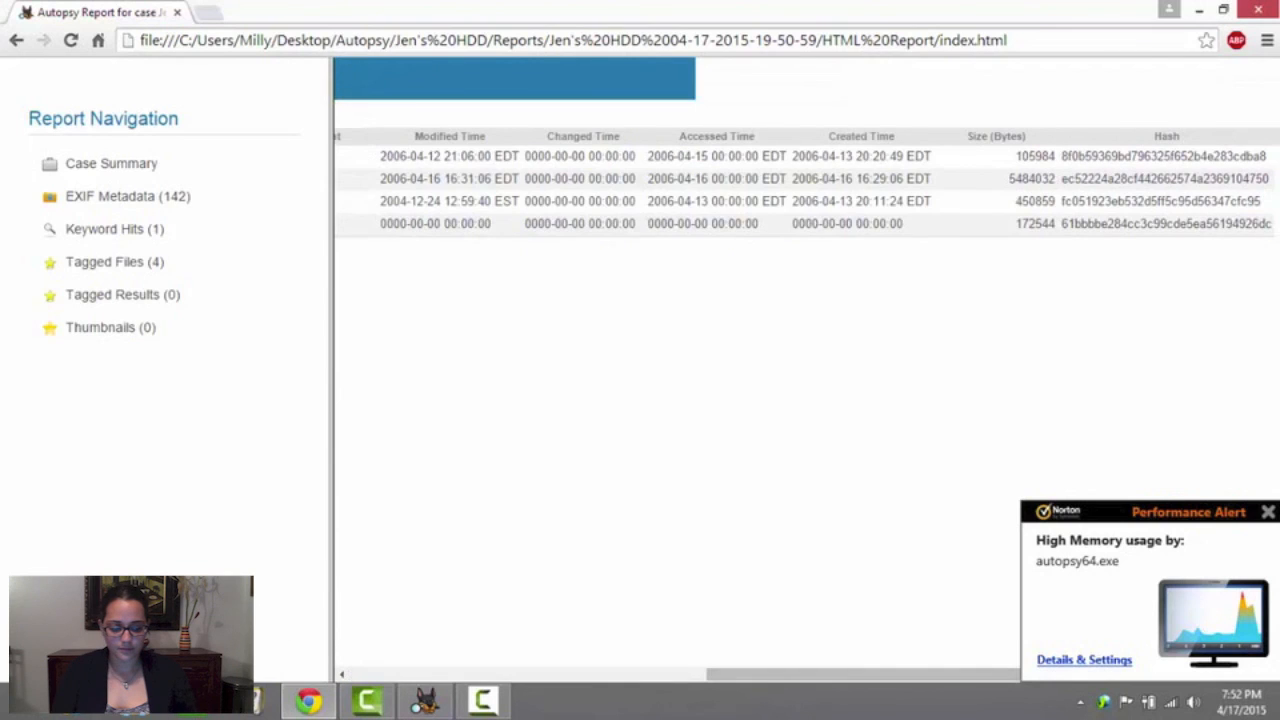
pyautogui.click(1268, 512)
pyautogui.moveTo(894, 686); pyautogui.dragTo(604, 670)
# Try to open the tagged files _SCF0488.JPG, _DYSSEY.doc and f0000284.doc from the report, and restore the browser window to a smaller size
pyautogui.click(626, 201)
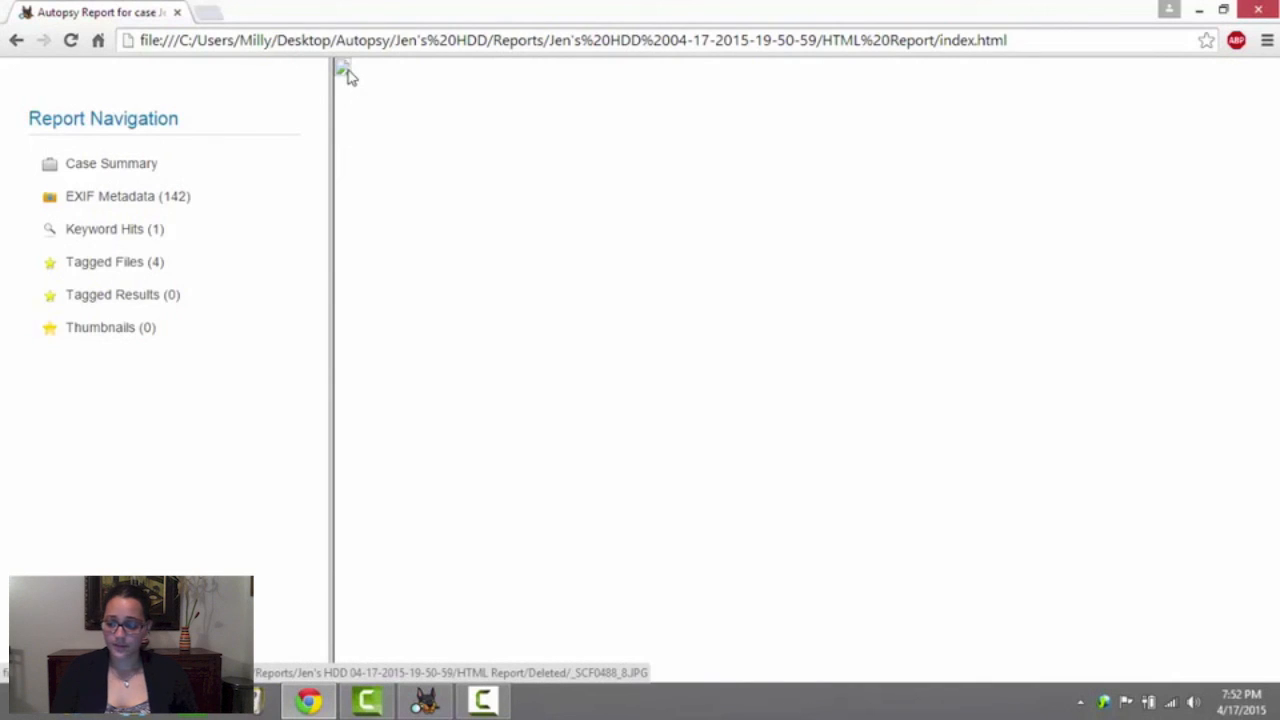
pyautogui.click(135, 262)
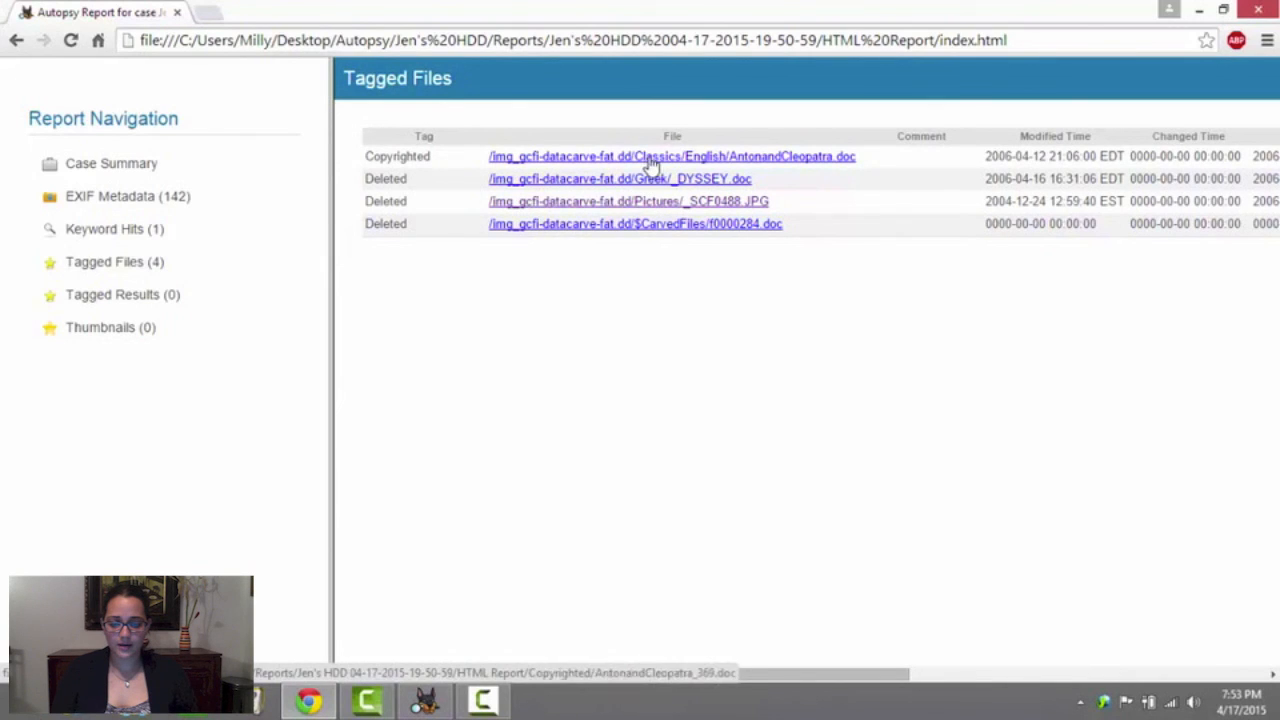
pyautogui.click(578, 186)
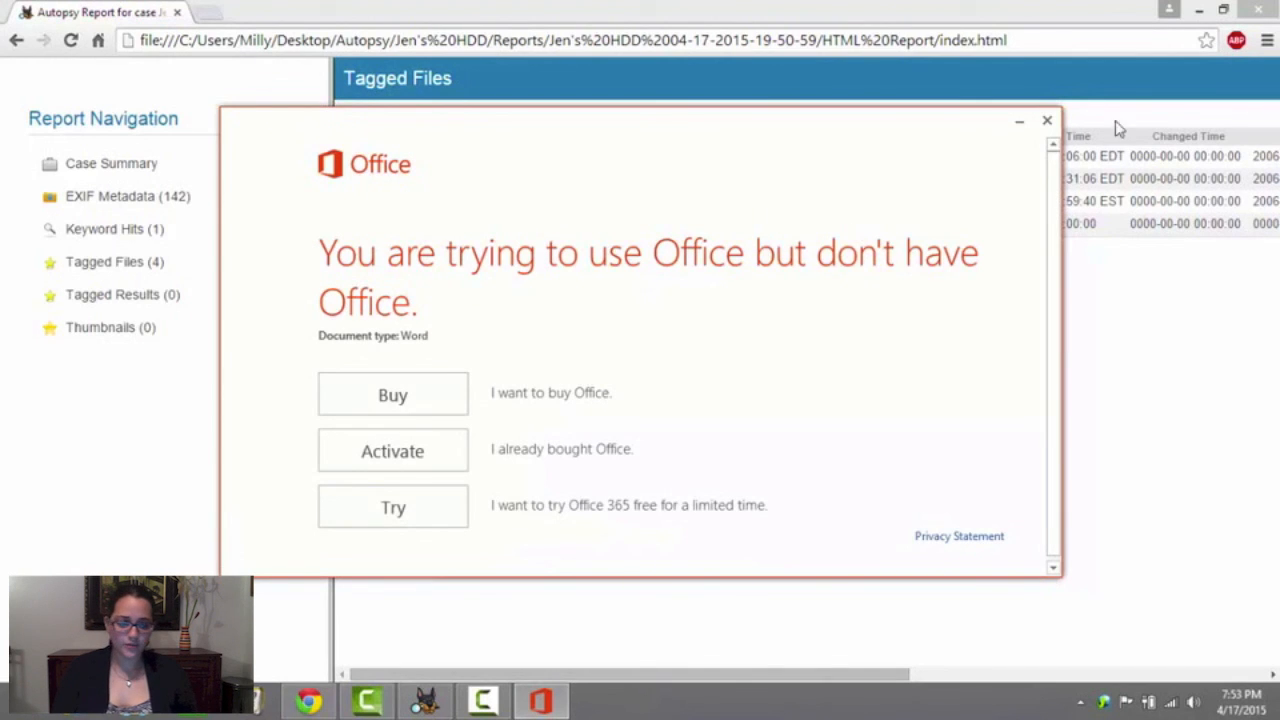
pyautogui.click(1047, 120)
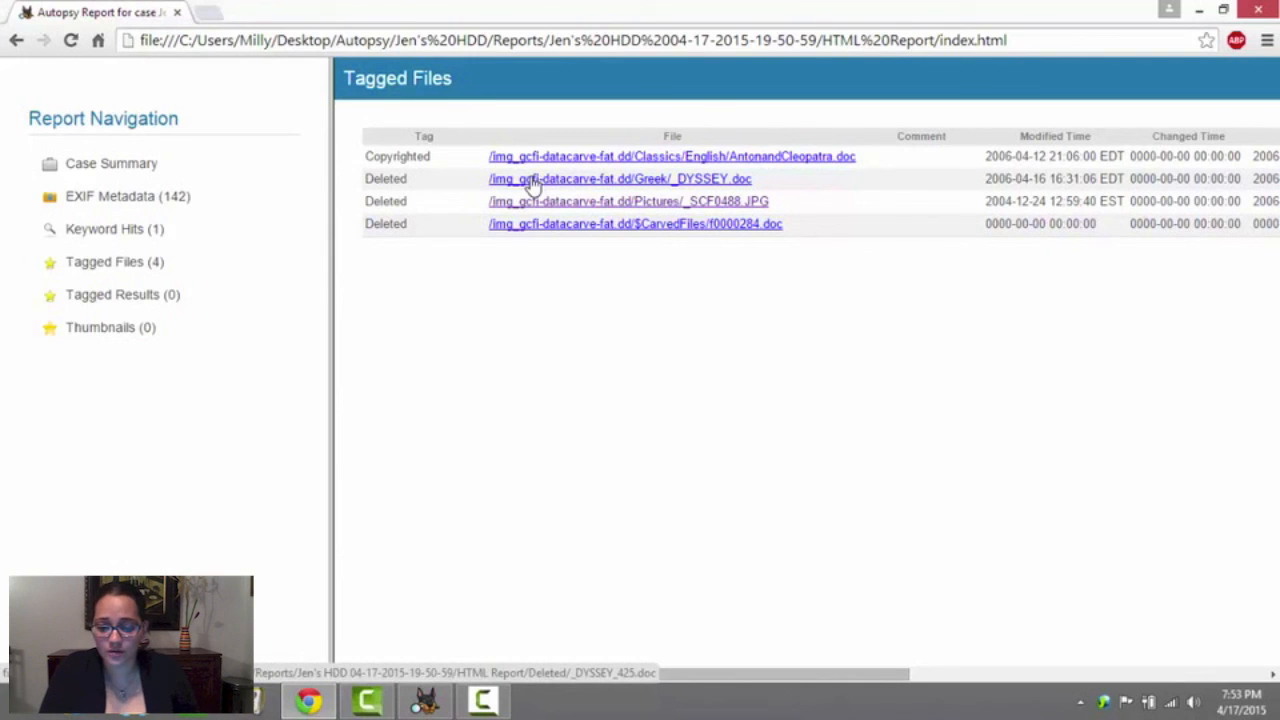
pyautogui.click(588, 228)
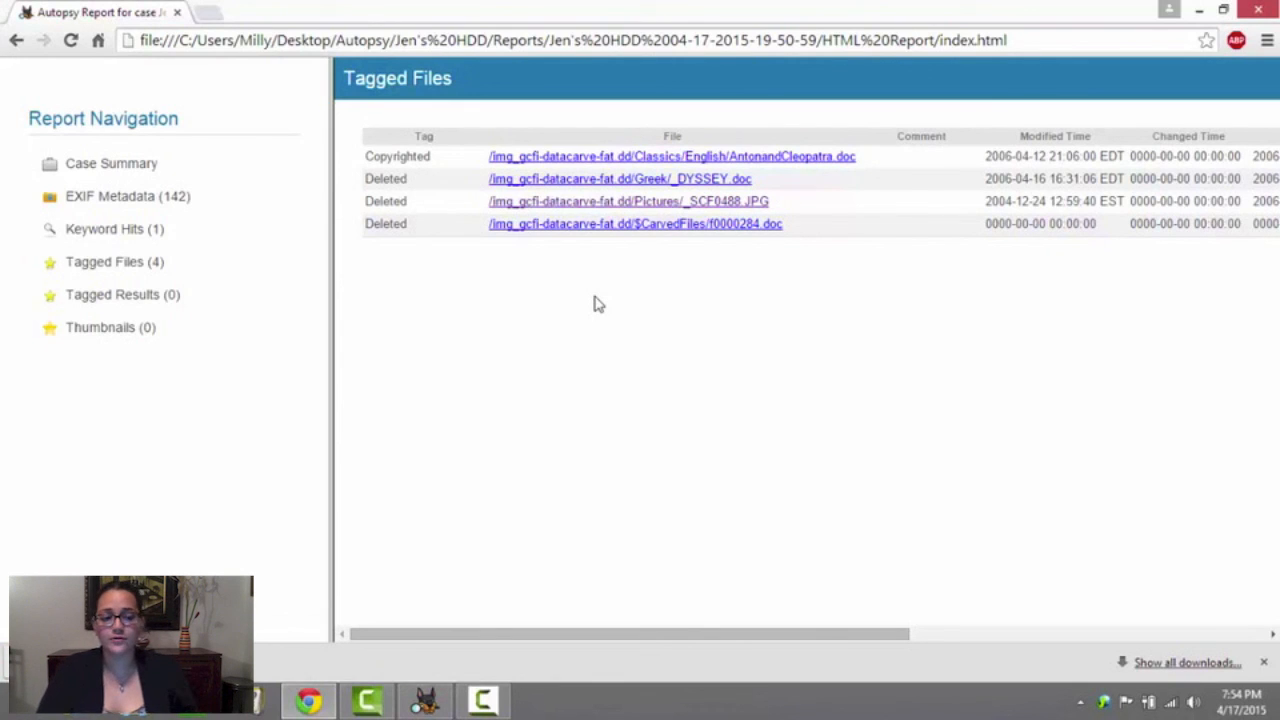
pyautogui.click(1222, 9)
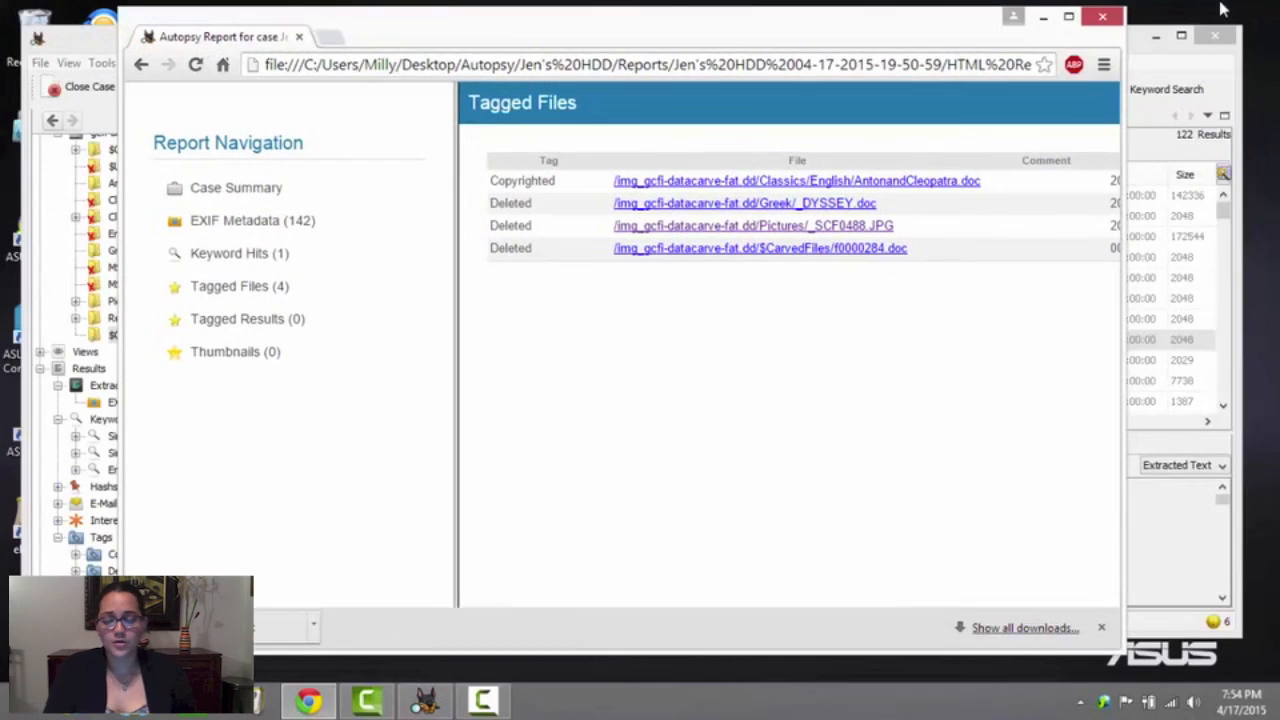